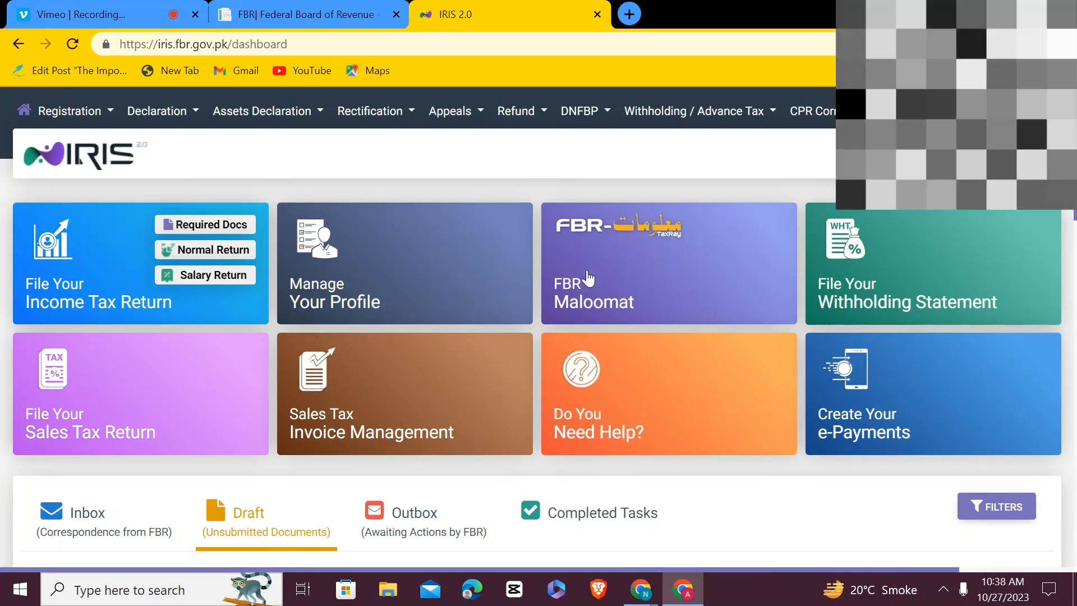
Start a Normal Return (Ind/Aop/Coy) from the original returns and statements declarations
{"action": "scroll", "coordinate": [505, 392], "scroll_direction": "down", "scroll_amount": 5}
{"action": "scroll", "coordinate": [504, 393], "scroll_direction": "up", "scroll_amount": 5}
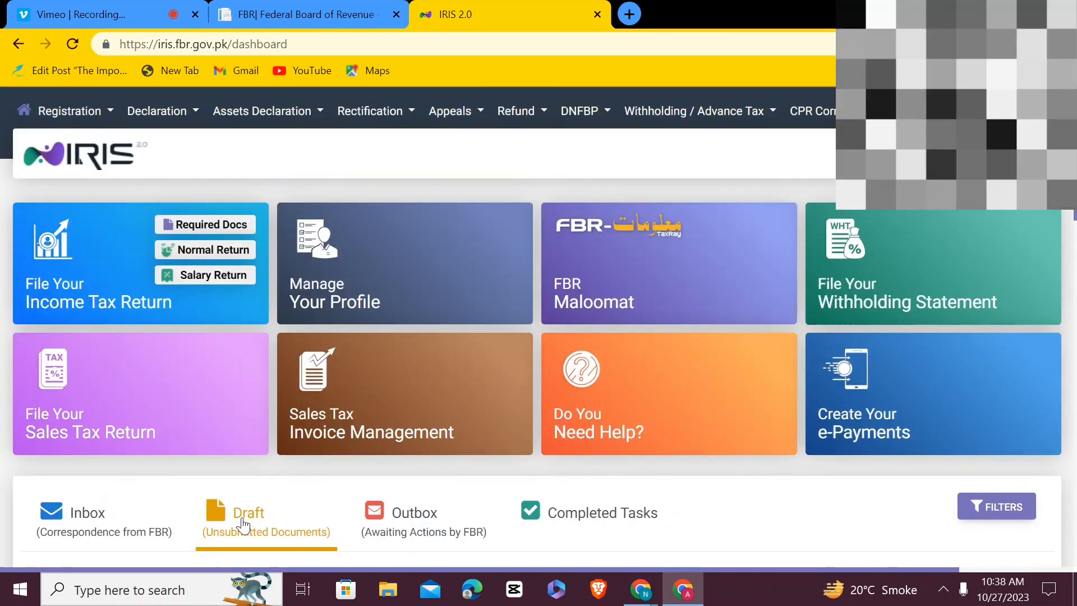
{"action": "left_click", "coordinate": [196, 116]}
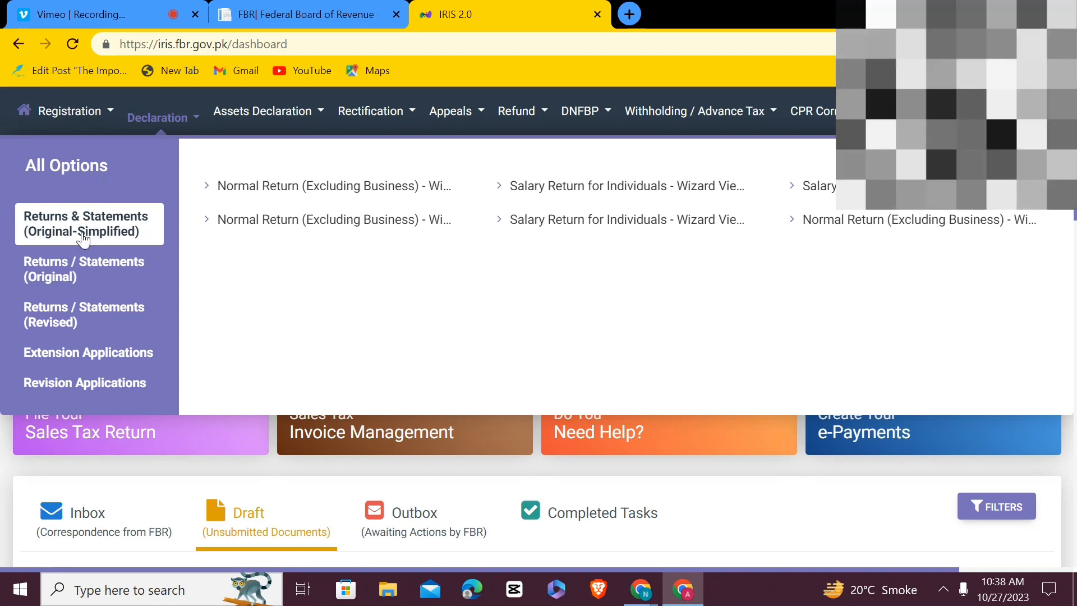
{"action": "left_click", "coordinate": [85, 272]}
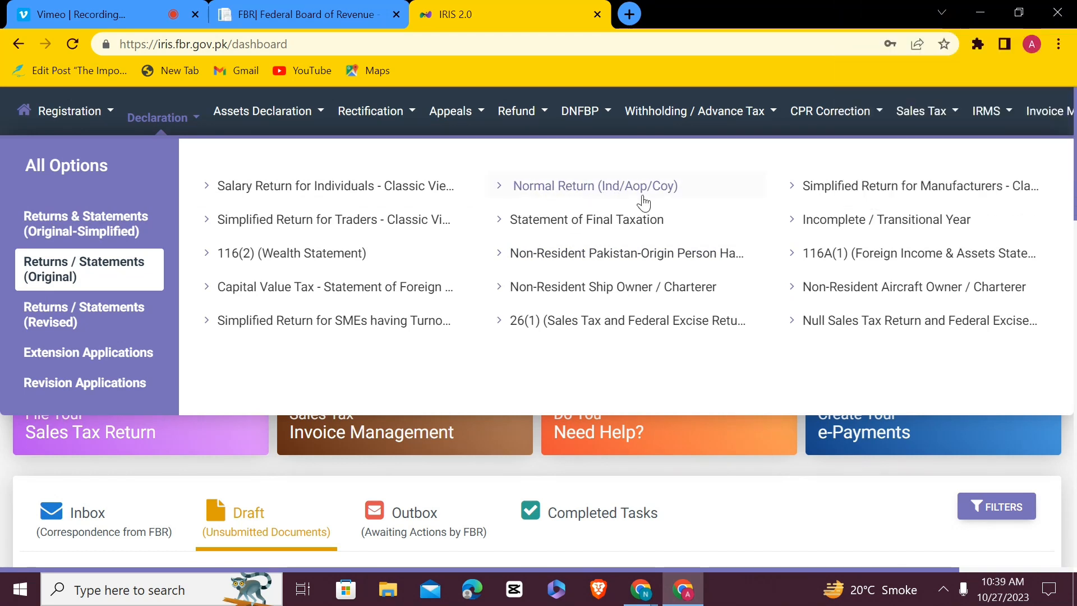
{"action": "left_click", "coordinate": [564, 187]}
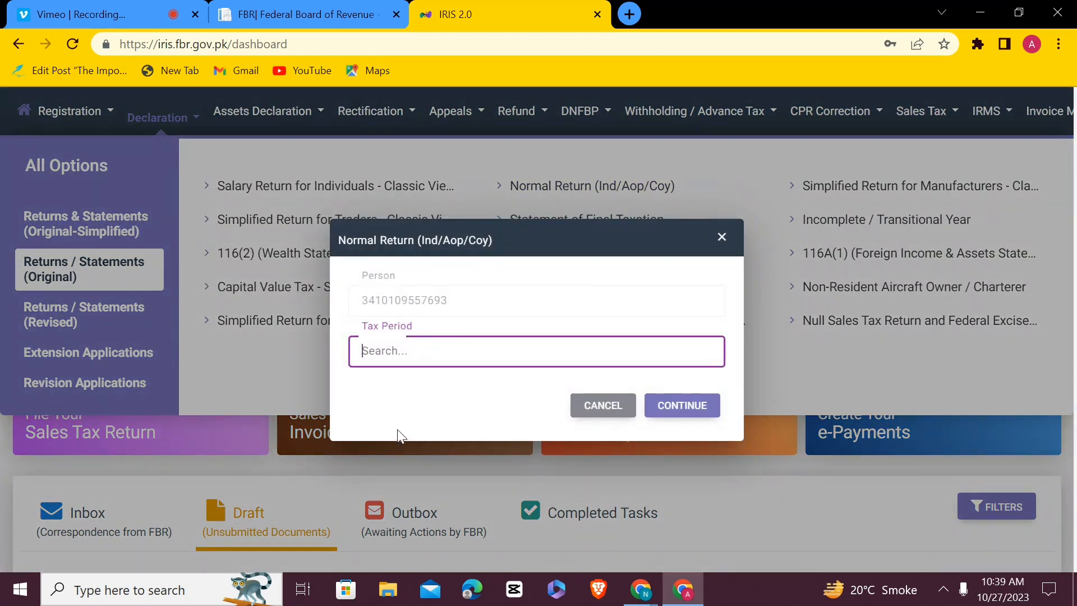
Choose the tax period 01-Jul-2022 - 30-Jun-2023 for the return and continue to its form
{"action": "type", "text": "20"}
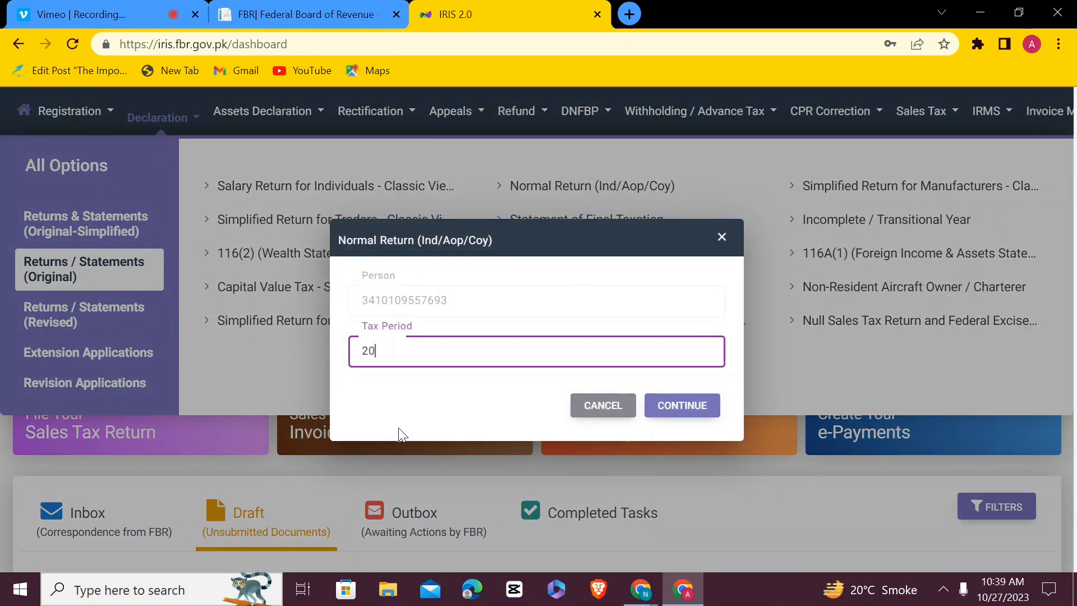
{"action": "type", "text": "23"}
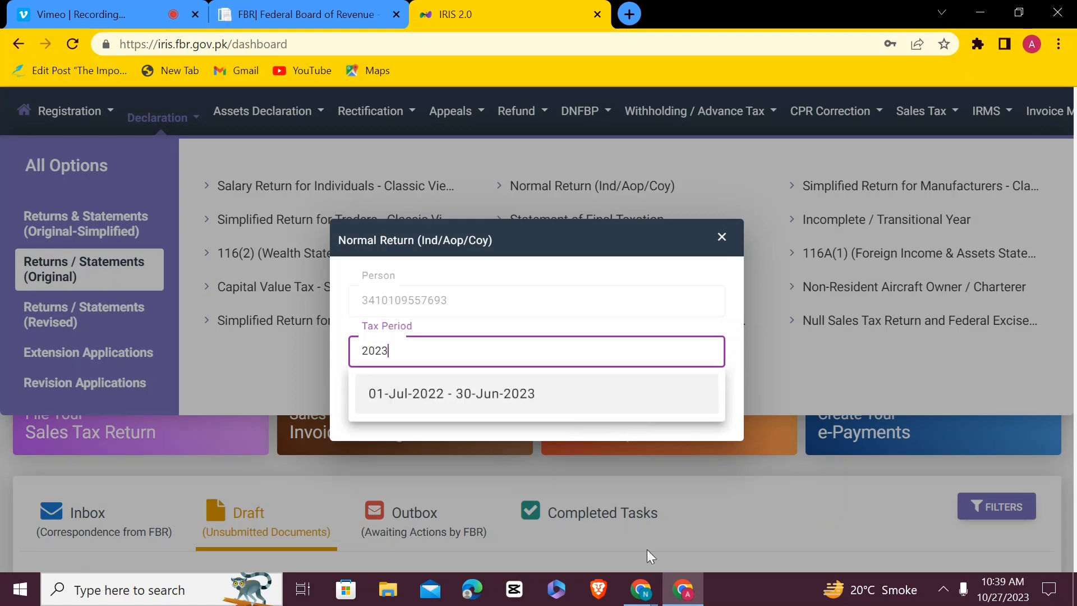
{"action": "left_click", "coordinate": [510, 396]}
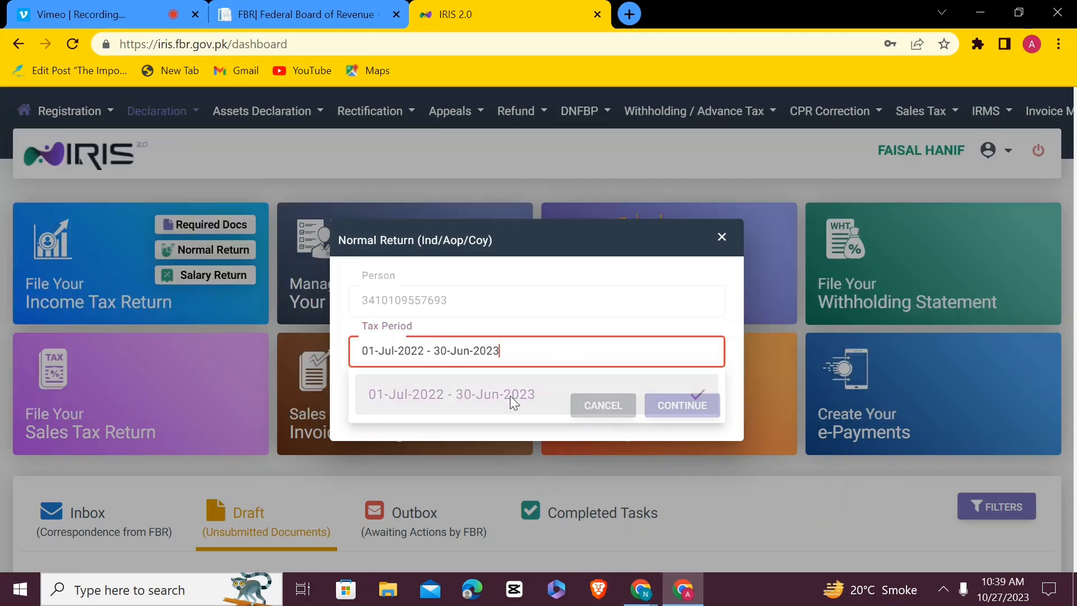
{"action": "left_click", "coordinate": [681, 406]}
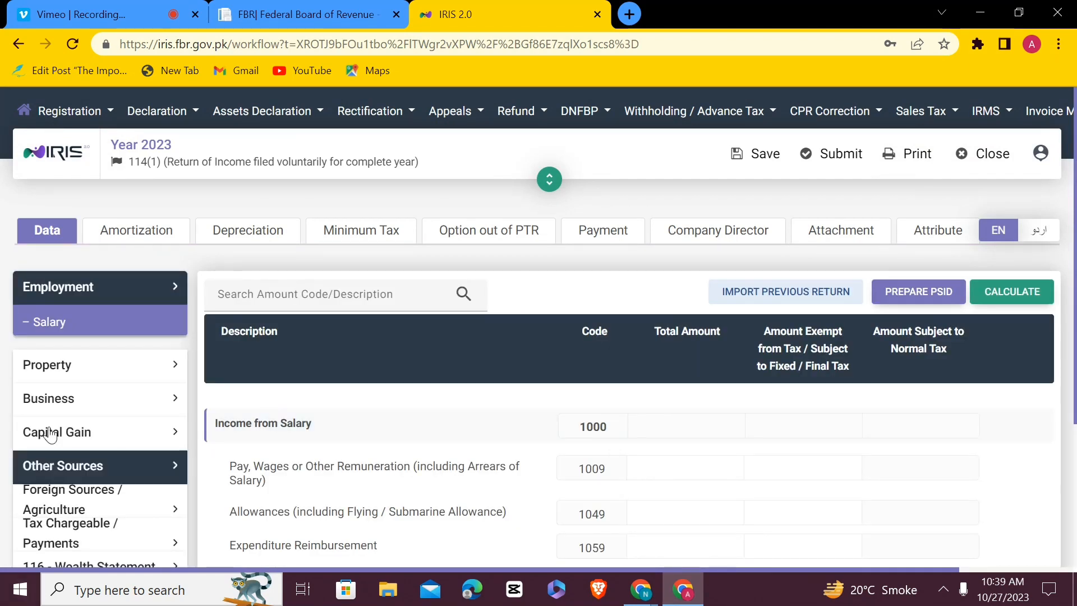
Open the Manufacturing / Trading Items section of the Business income data and look through its rows
{"action": "left_click", "coordinate": [84, 408]}
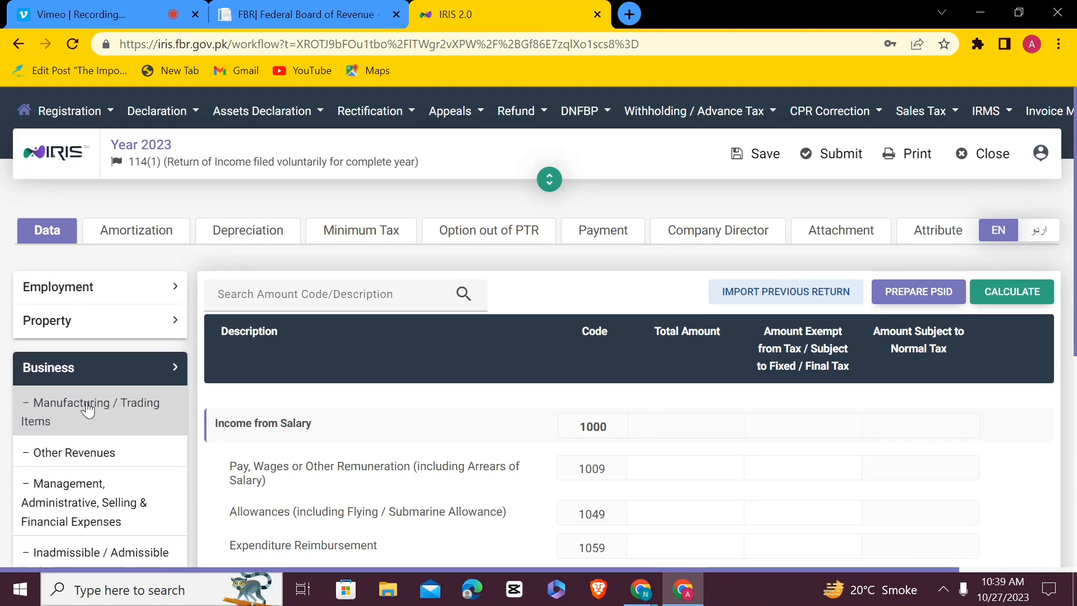
{"action": "left_click", "coordinate": [116, 414]}
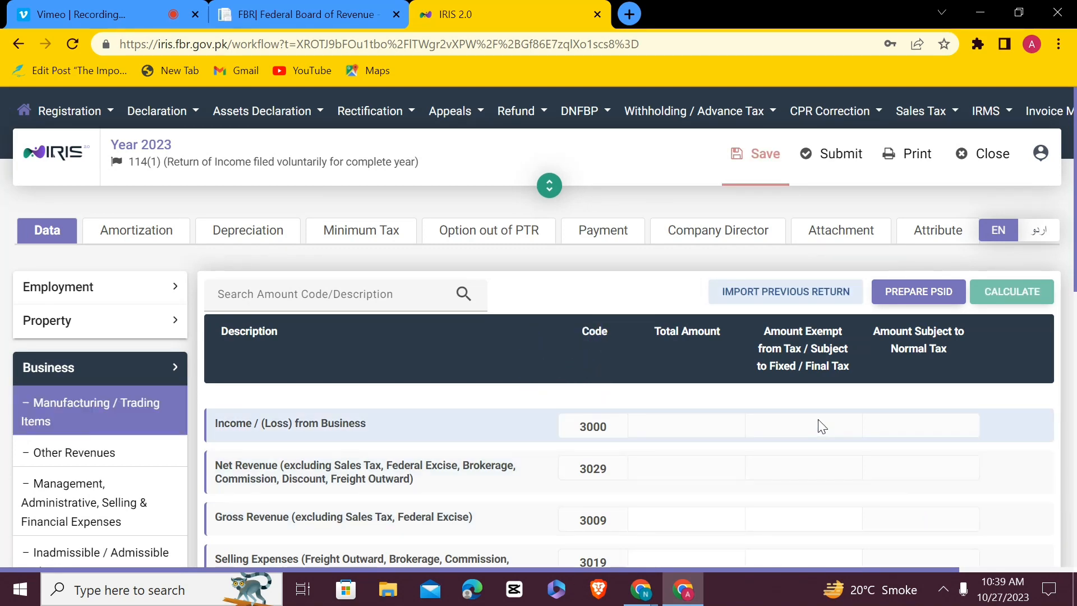
{"action": "scroll", "coordinate": [820, 428], "scroll_direction": "down", "scroll_amount": 2}
{"action": "scroll", "coordinate": [818, 419], "scroll_direction": "down", "scroll_amount": 10}
{"action": "scroll", "coordinate": [818, 420], "scroll_direction": "up", "scroll_amount": 12}
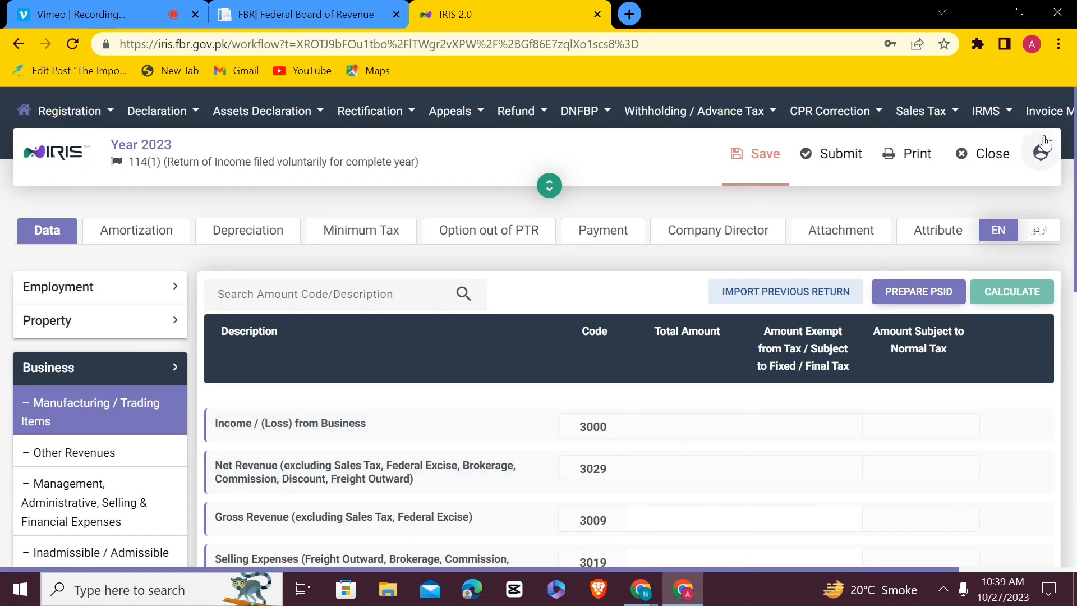
Set the total amount of Gross Revenue (excluding Sales Tax, Federal Excise), code 3009, to 20,000,000
{"action": "scroll", "coordinate": [1061, 225], "scroll_direction": "down", "scroll_amount": 2}
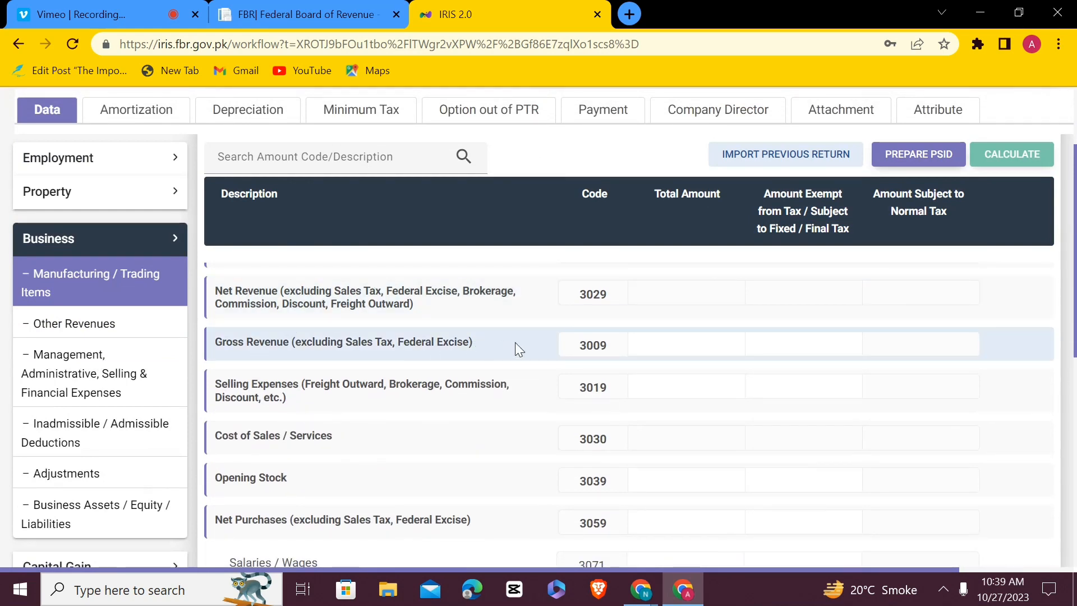
{"action": "left_click", "coordinate": [665, 343]}
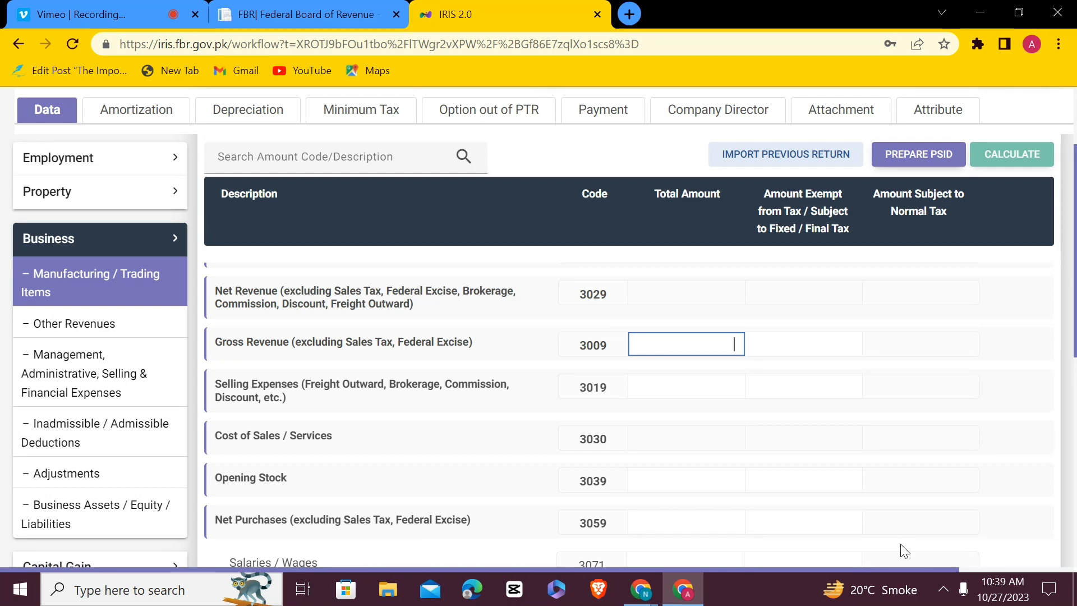
{"action": "type", "text": "233,444"}
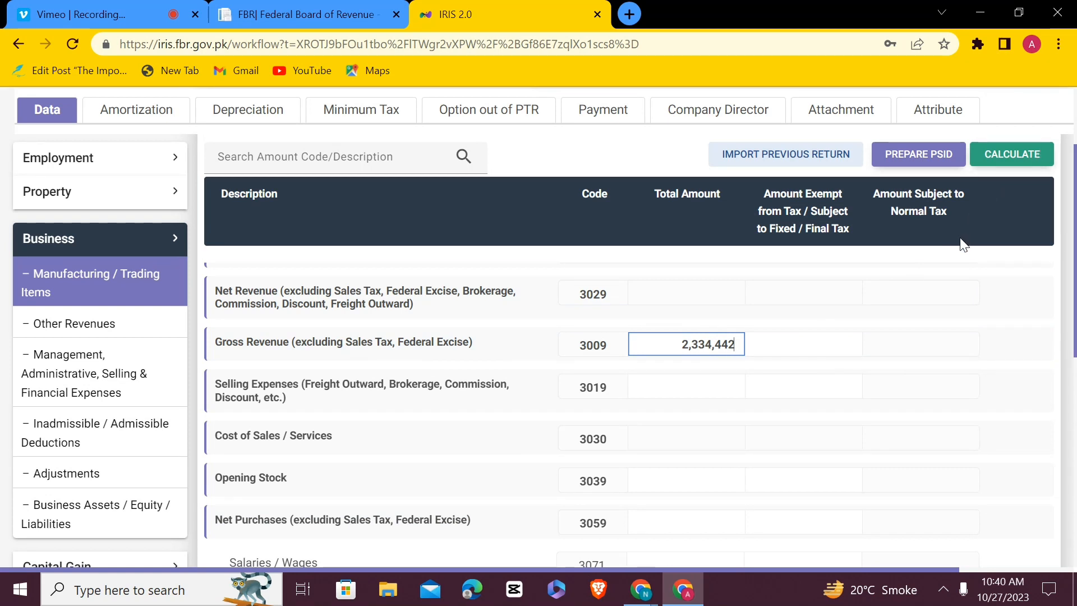
{"action": "key", "text": "BackSpace"}
{"action": "key", "text": "BackSpace"}
{"action": "key", "text": "BackSpace"}
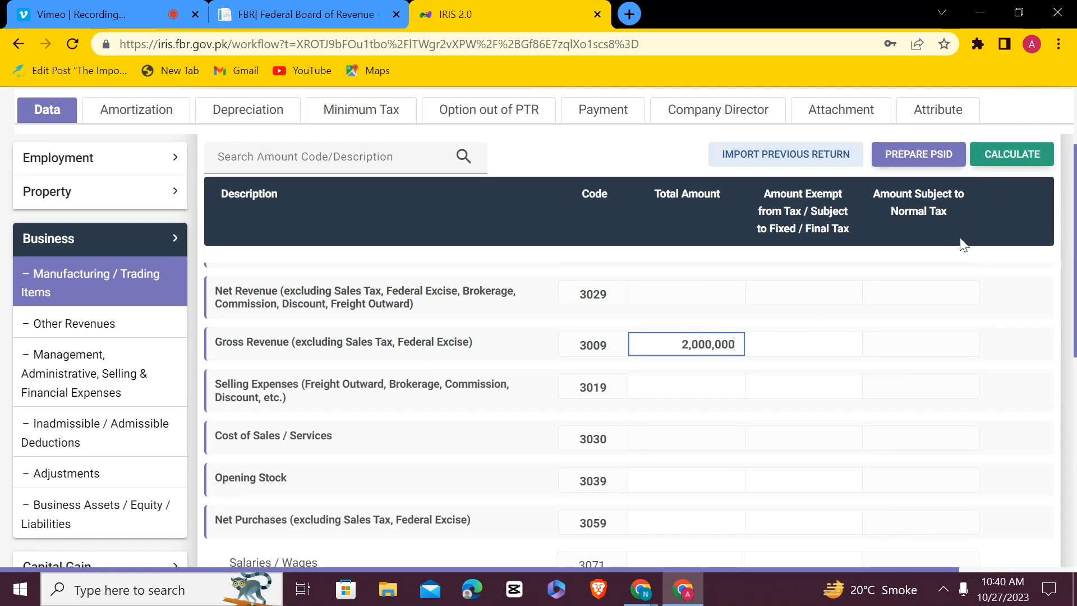
{"action": "type", "text": "0"}
Recalculate the return with the entered gross revenue and save the changes
{"action": "left_click", "coordinate": [1028, 155]}
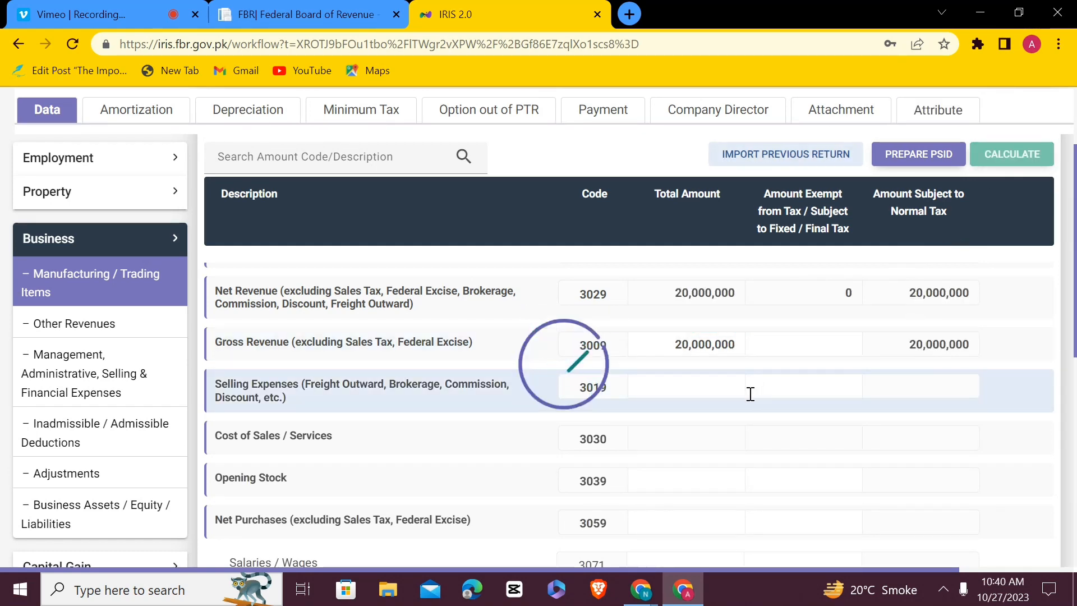
{"action": "scroll", "coordinate": [622, 453], "scroll_direction": "up", "scroll_amount": 5}
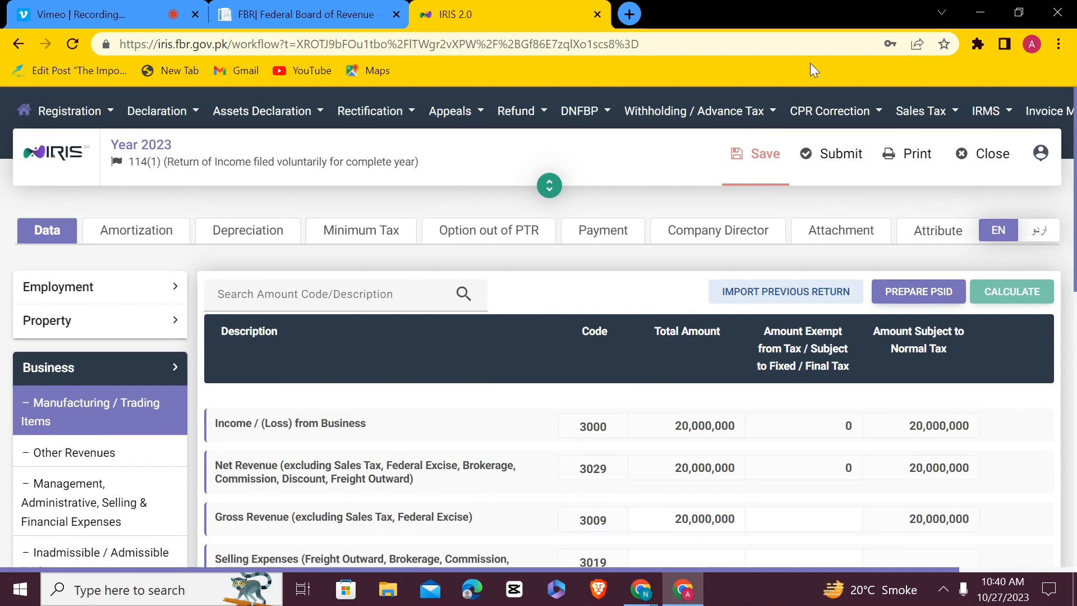
{"action": "left_click", "coordinate": [761, 160]}
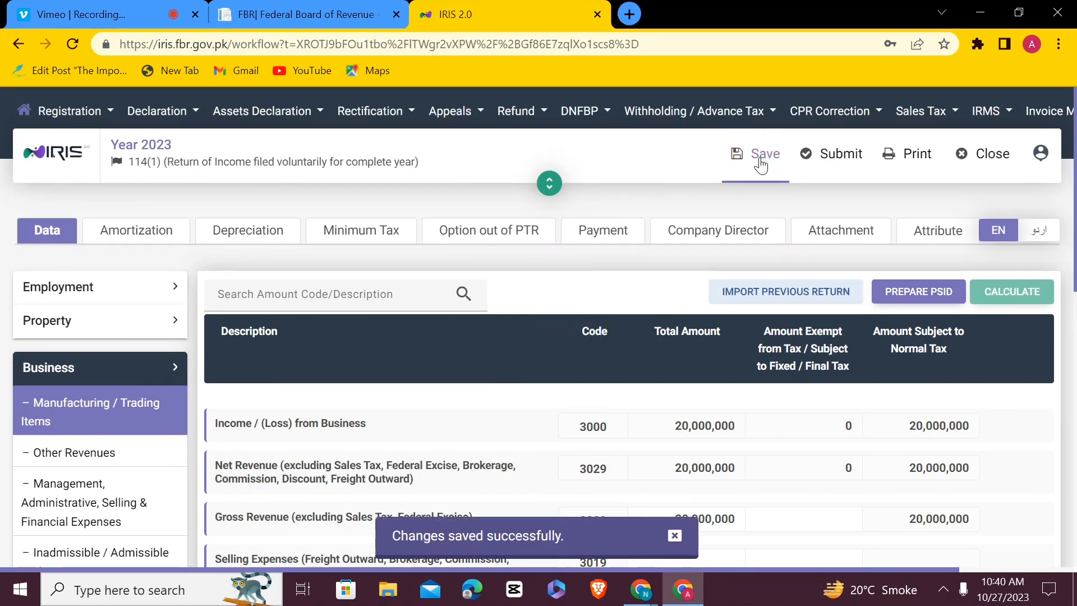
Set the total amount of Opening Stock, code 3039, to 225,000 and recalculate the return
{"action": "scroll", "coordinate": [586, 281], "scroll_direction": "down", "scroll_amount": 5}
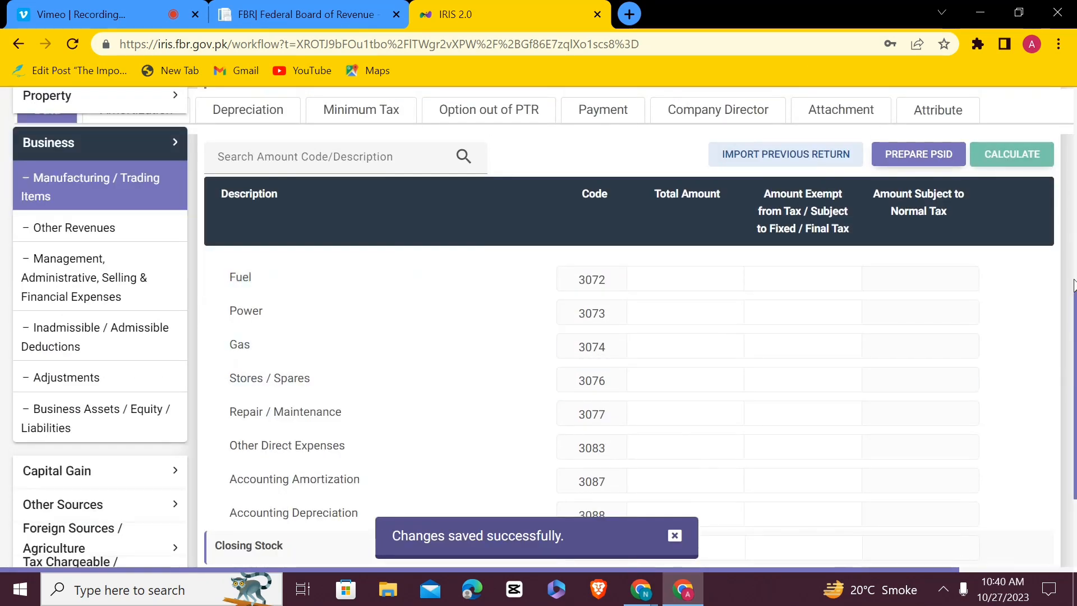
{"action": "scroll", "coordinate": [1073, 302], "scroll_direction": "up", "scroll_amount": 3}
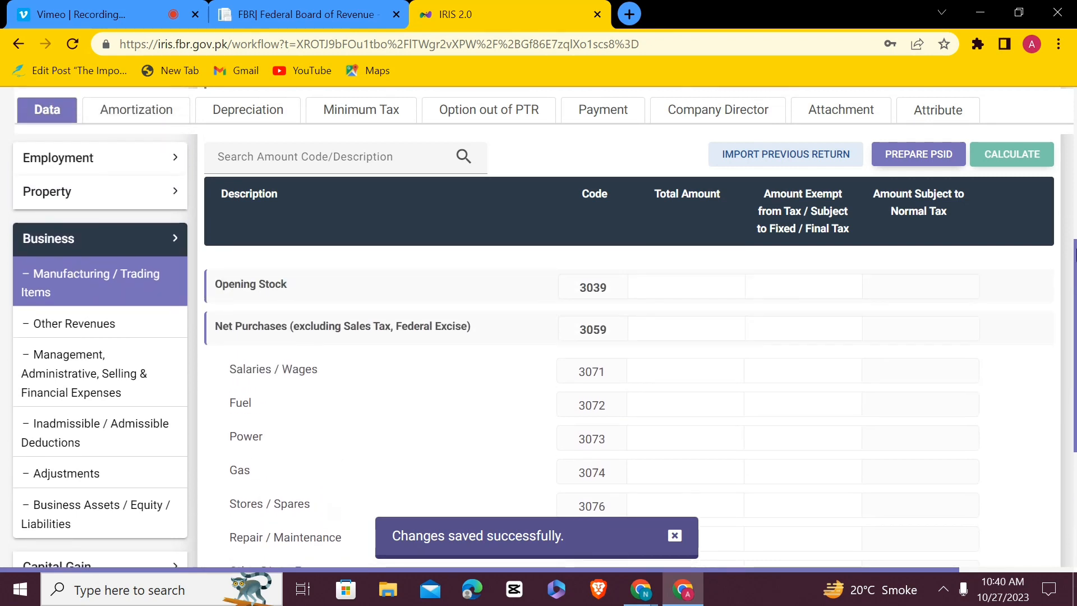
{"action": "scroll", "coordinate": [629, 403], "scroll_direction": "up", "scroll_amount": 3}
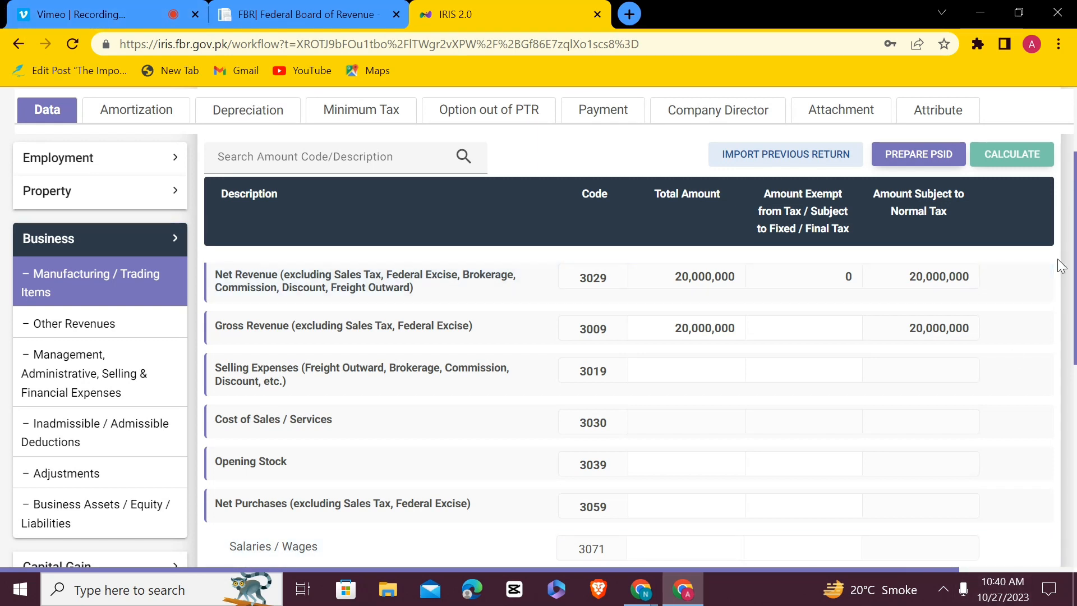
{"action": "scroll", "coordinate": [1073, 261], "scroll_direction": "down", "scroll_amount": 1}
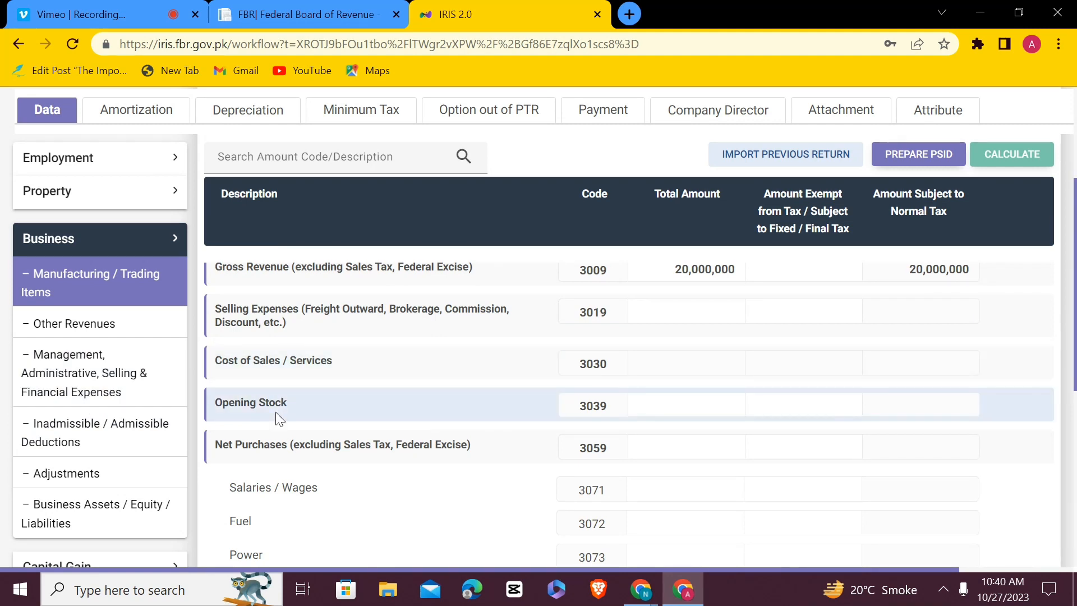
{"action": "left_click", "coordinate": [694, 410]}
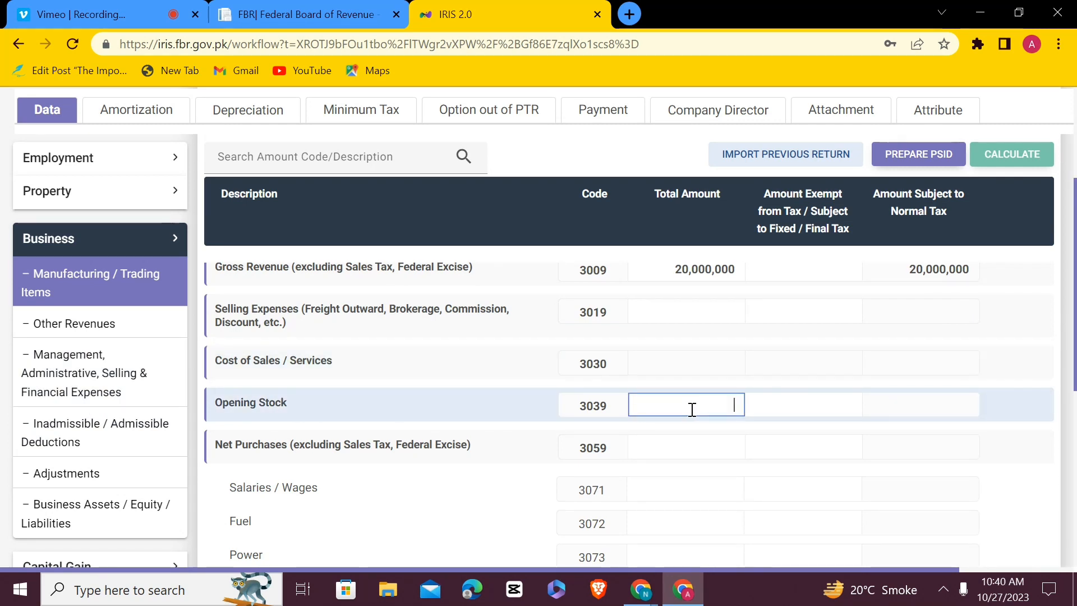
{"action": "type", "text": "23"}
{"action": "key", "text": "BackSpace"}
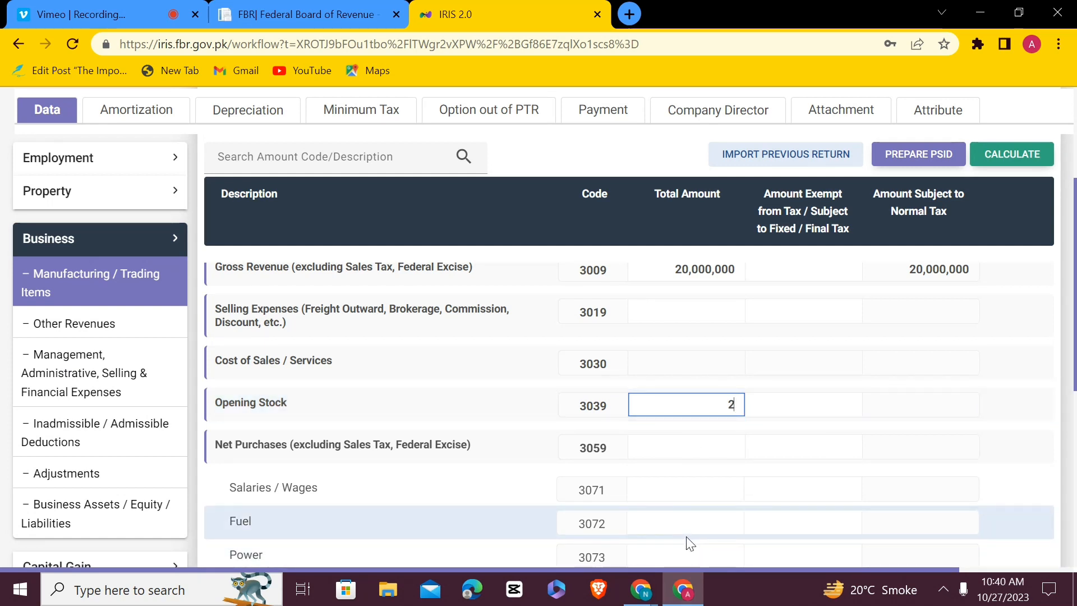
{"action": "type", "text": "2,5"}
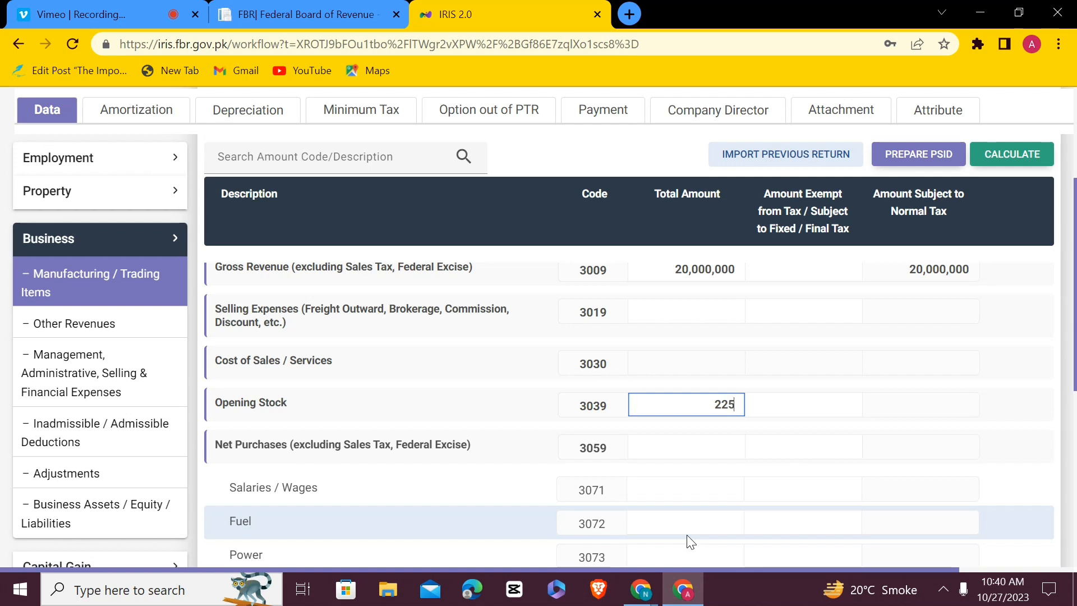
{"action": "type", "text": "000"}
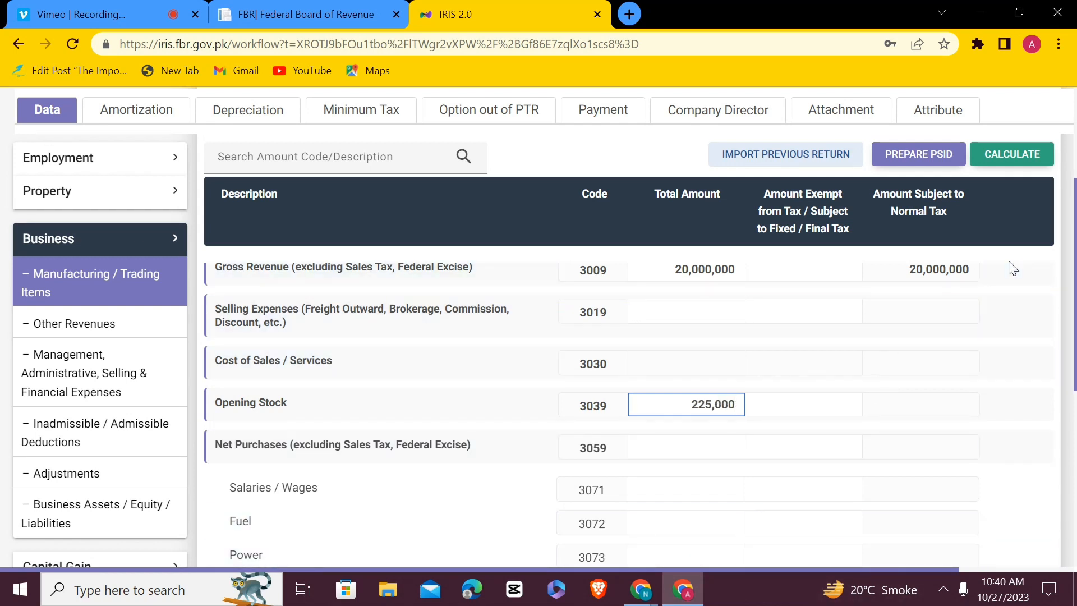
{"action": "left_click", "coordinate": [1002, 155]}
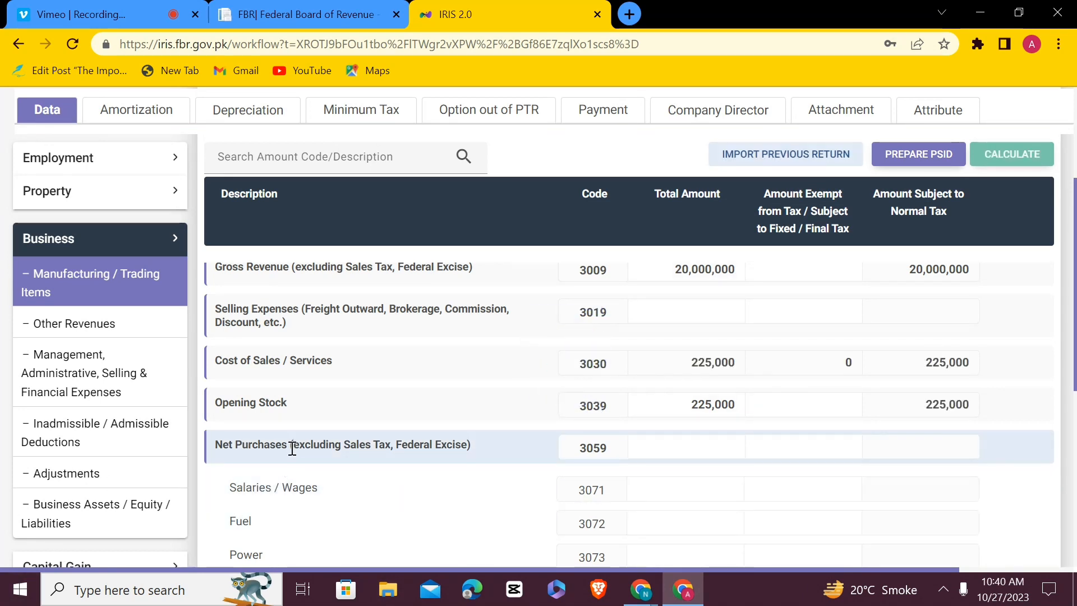
Set the total amount of Net Purchases (excluding Sales Tax, Federal Excise), code 3059, to 18,500,000 and recalculate
{"action": "left_click", "coordinate": [720, 447]}
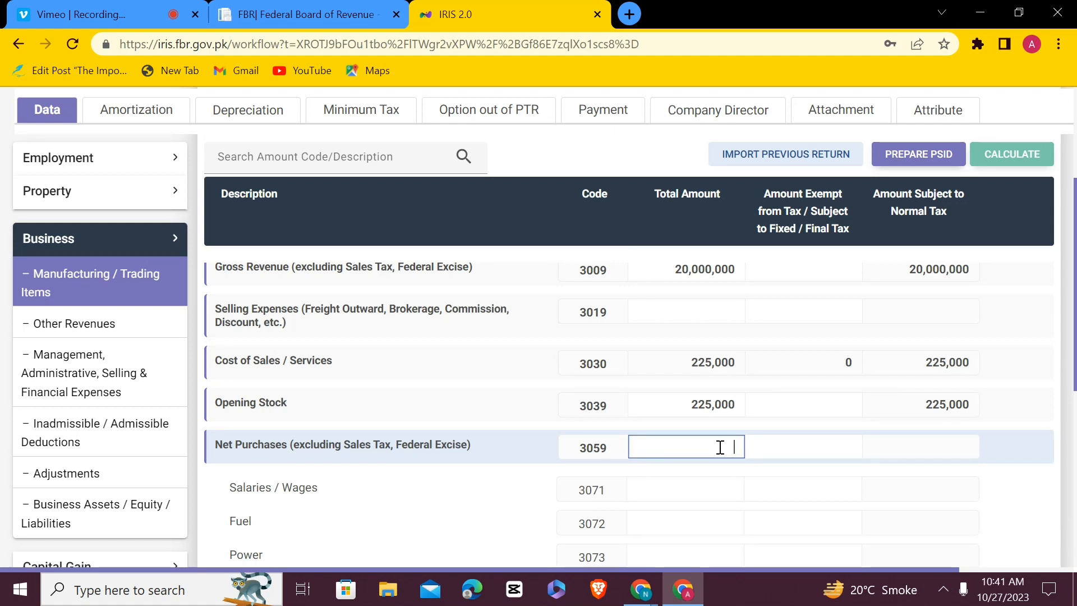
{"action": "mouse_move", "coordinate": [642, 589]}
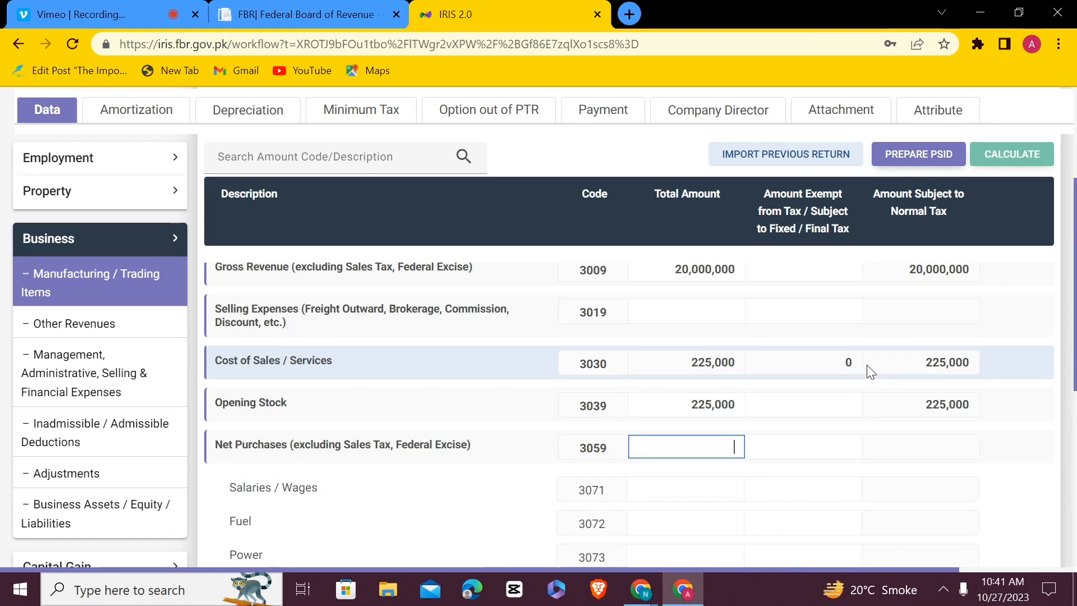
{"action": "type", "text": "1"}
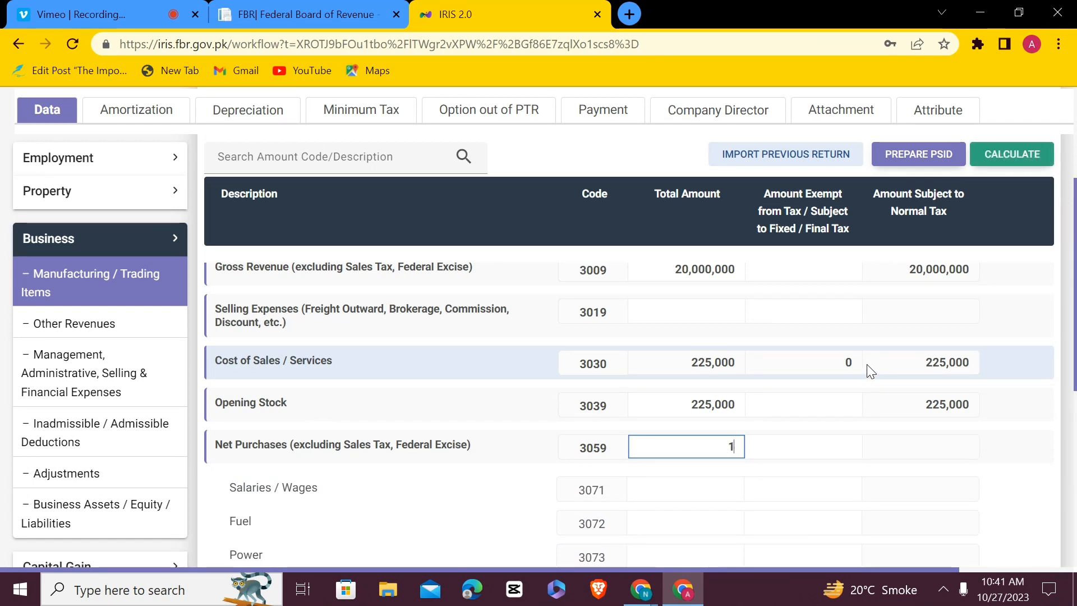
{"action": "type", "text": "8,50"}
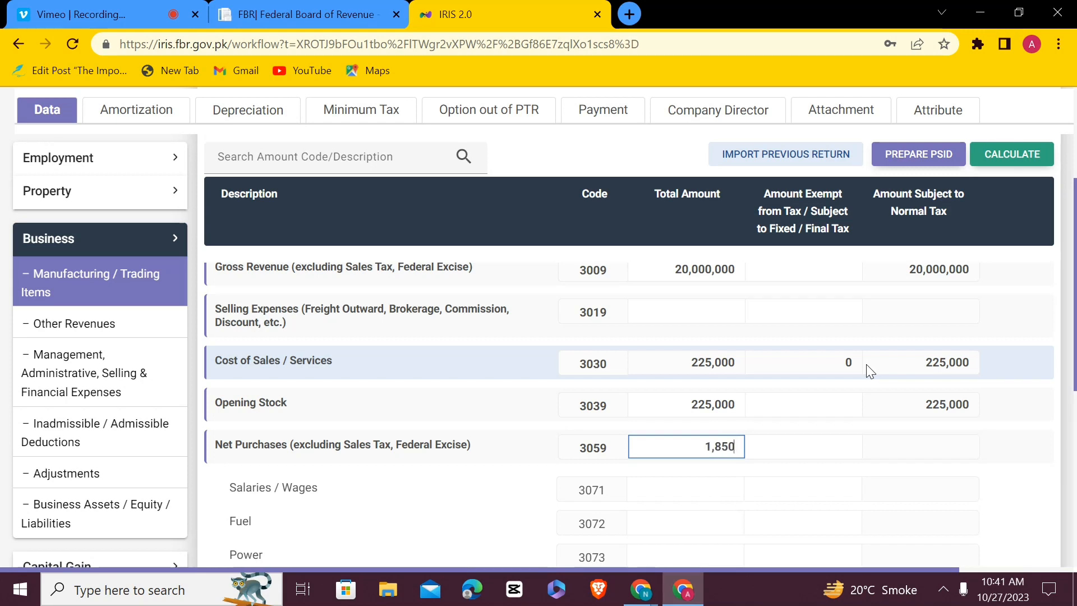
{"action": "type", "text": "0,000"}
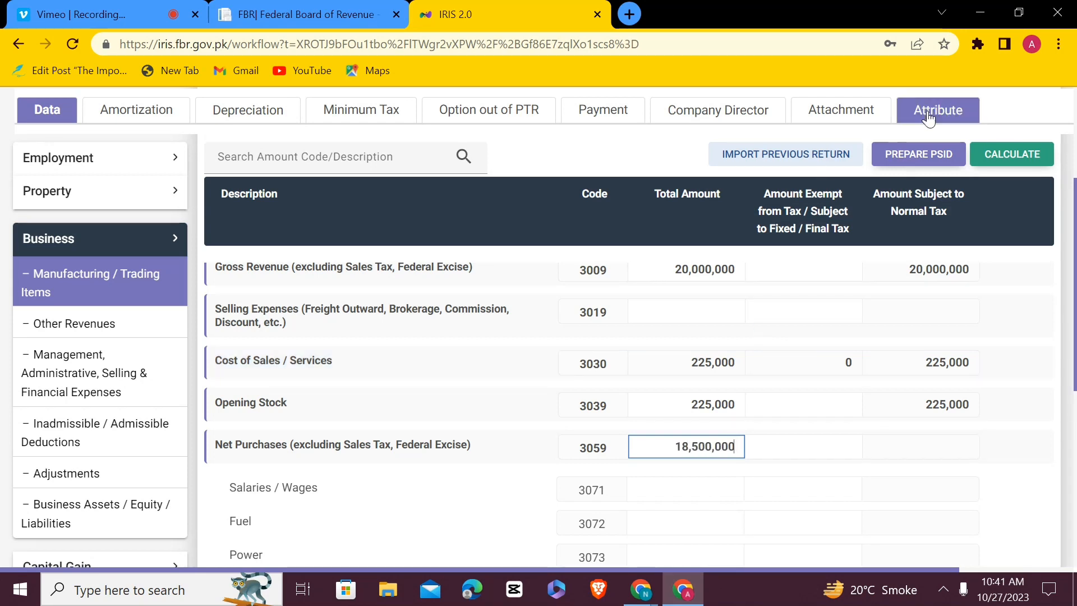
{"action": "left_click", "coordinate": [1010, 154]}
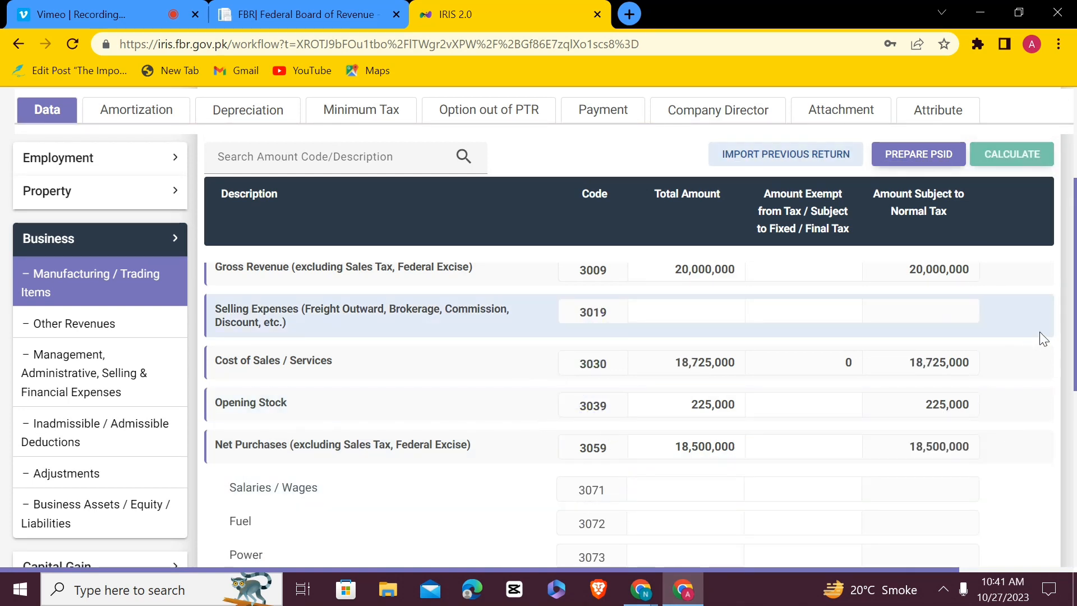
Set the total amount of Closing Stock, code 3099, to 275,000 and recalculate the return
{"action": "scroll", "coordinate": [1075, 319], "scroll_direction": "down", "scroll_amount": 3}
{"action": "scroll", "coordinate": [1075, 320], "scroll_direction": "down", "scroll_amount": 3}
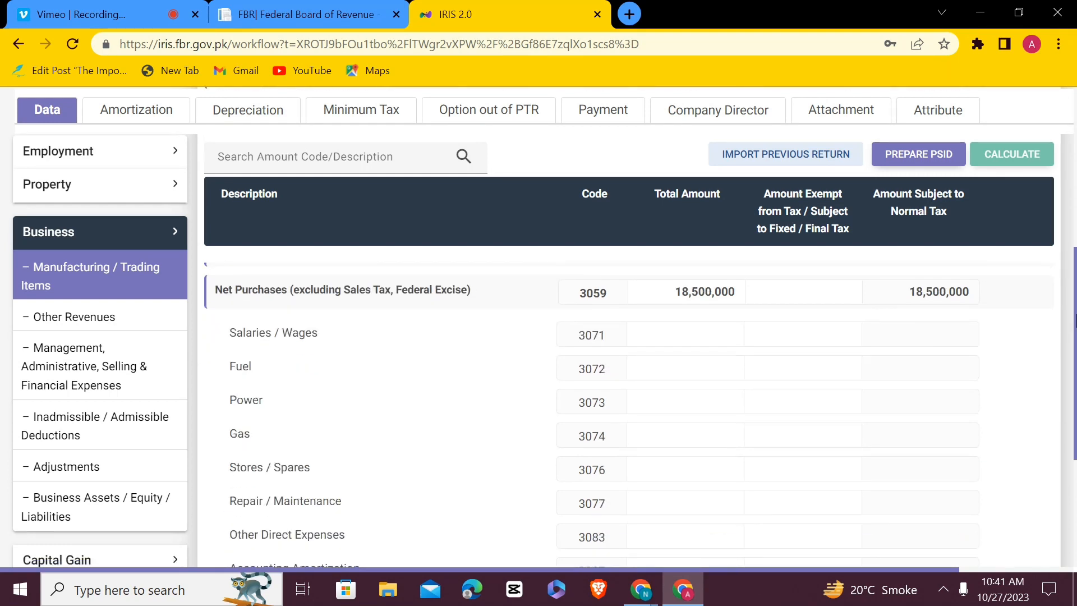
{"action": "scroll", "coordinate": [1075, 370], "scroll_direction": "down", "scroll_amount": 2}
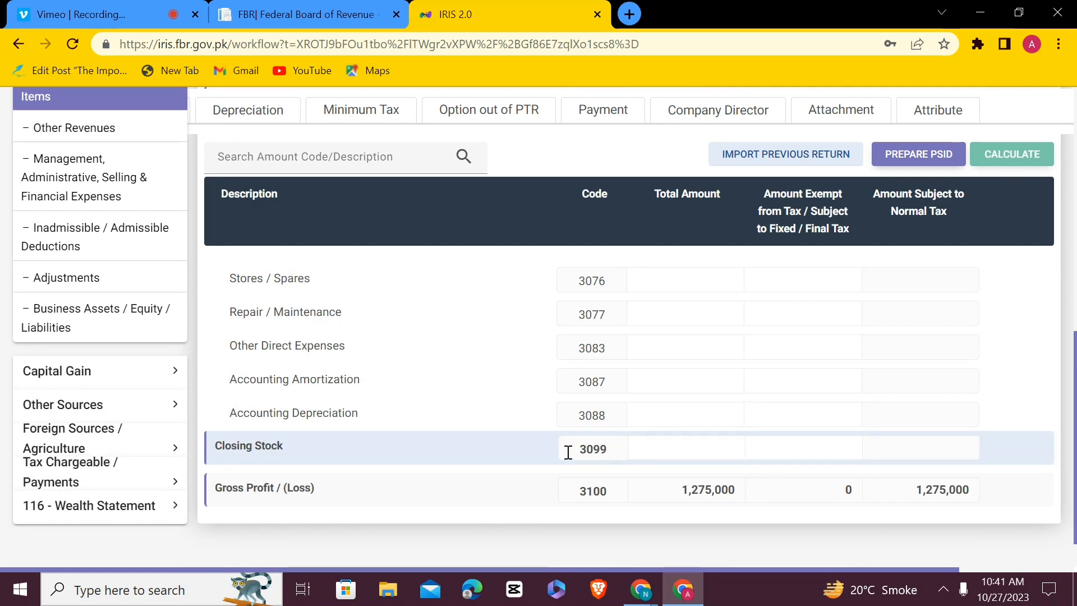
{"action": "left_click", "coordinate": [685, 450]}
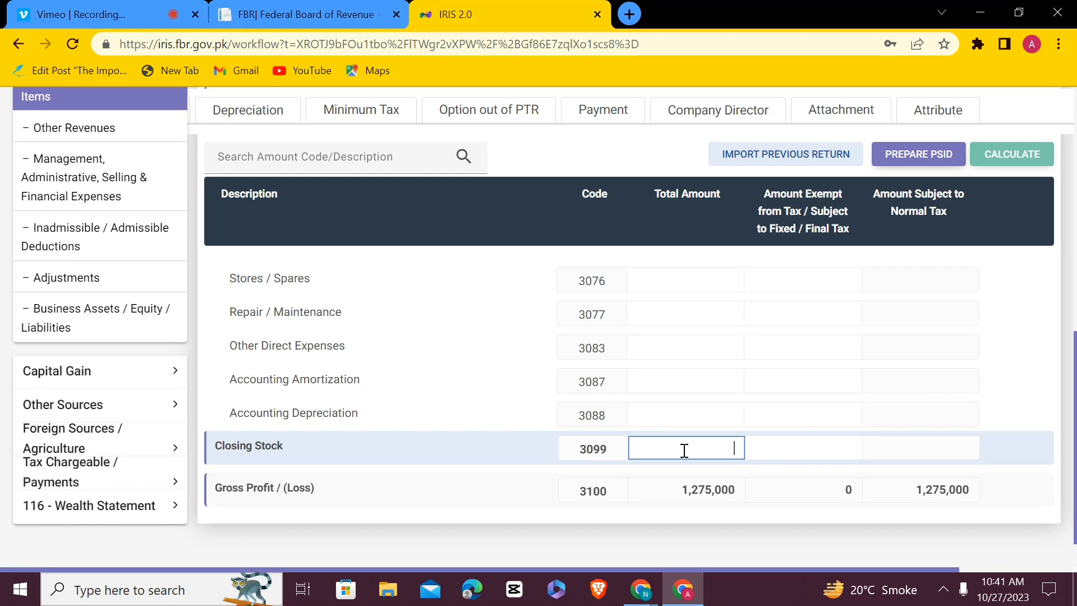
{"action": "type", "text": "27"}
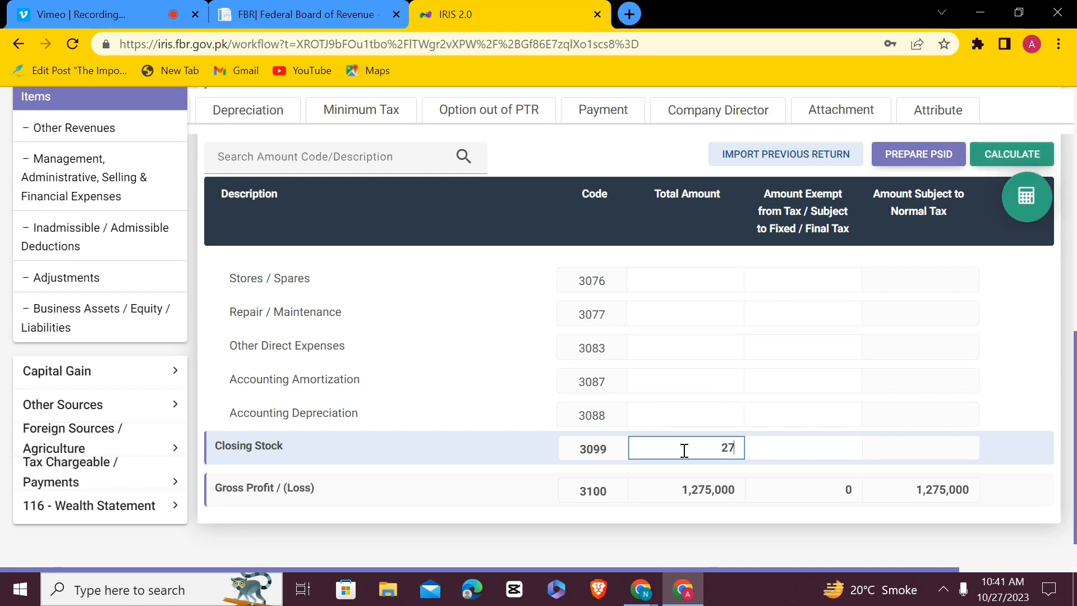
{"action": "type", "text": "5,000"}
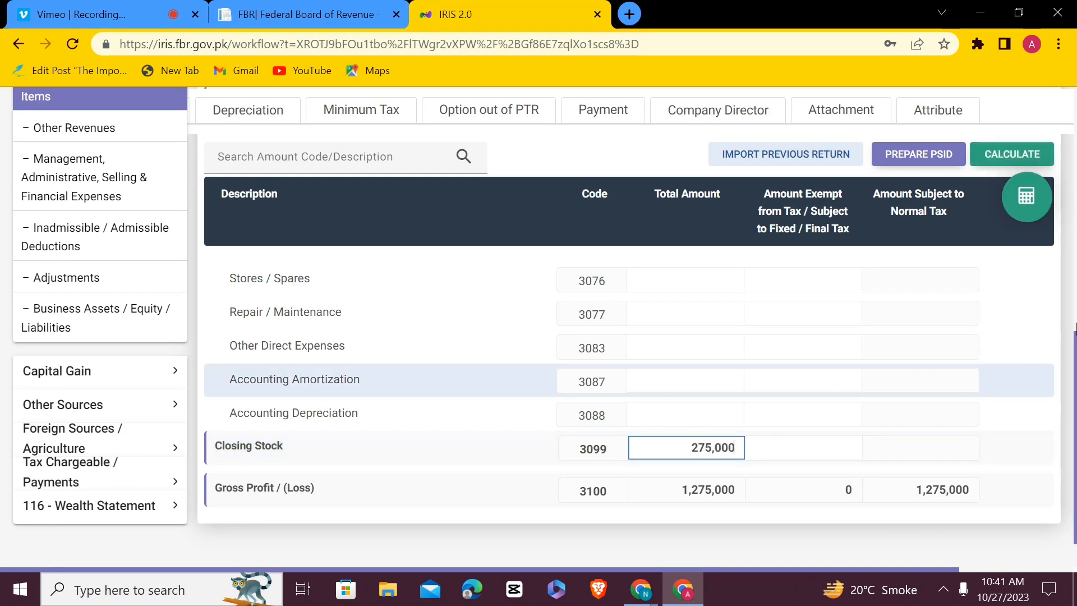
{"action": "left_click", "coordinate": [1016, 212]}
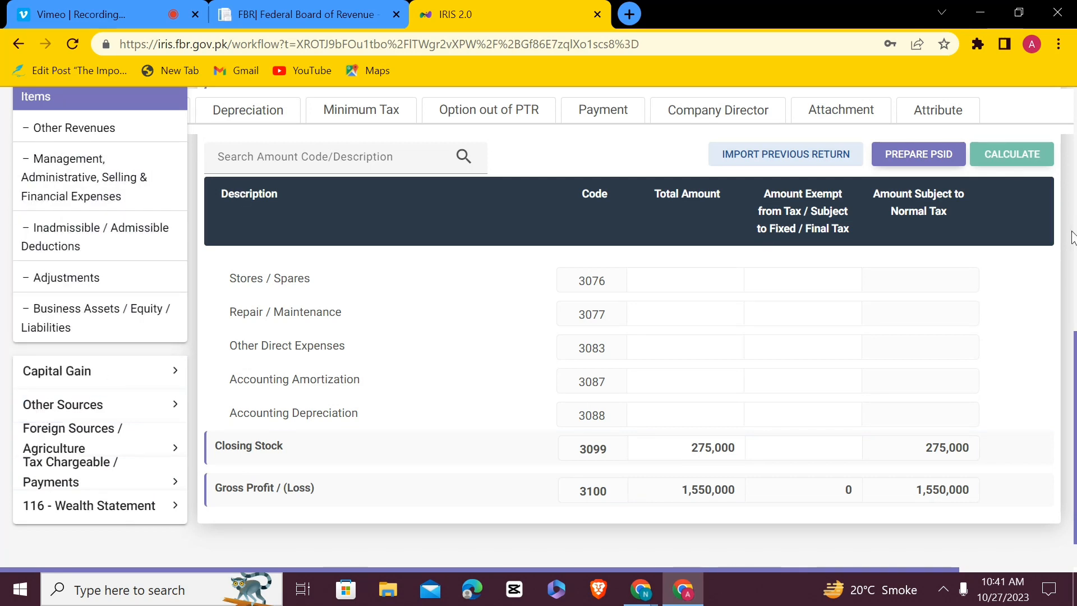
Review the expense lines under Management, Administrative, Selling & Financial Expenses and recheck the Manufacturing / Trading Items entries
{"action": "left_click_drag", "start_coordinate": [1072, 263], "coordinate": [1069, 269]}
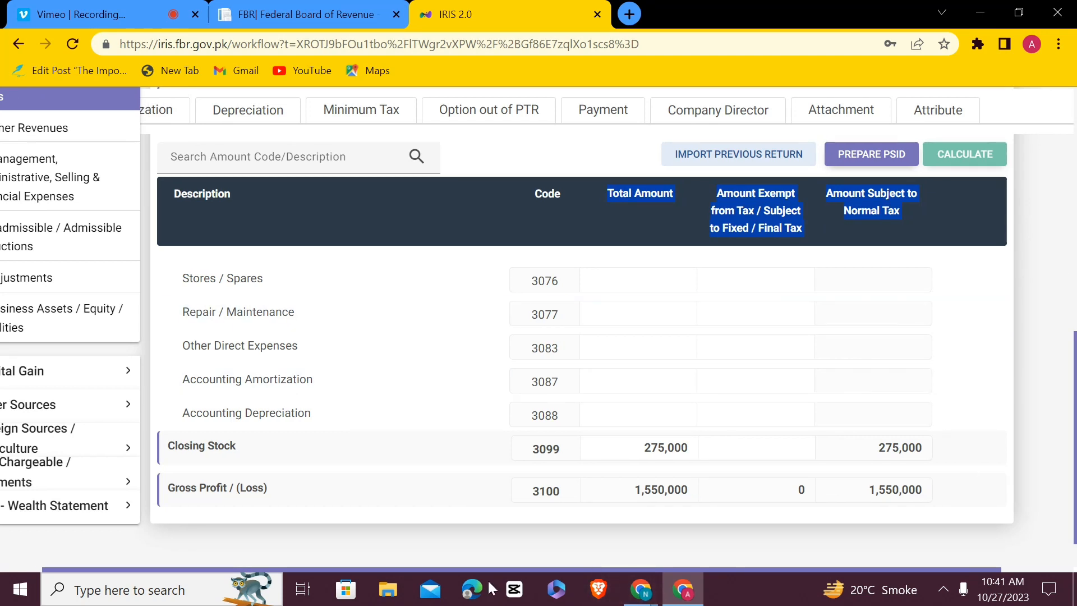
{"action": "left_click", "coordinate": [6, 569]}
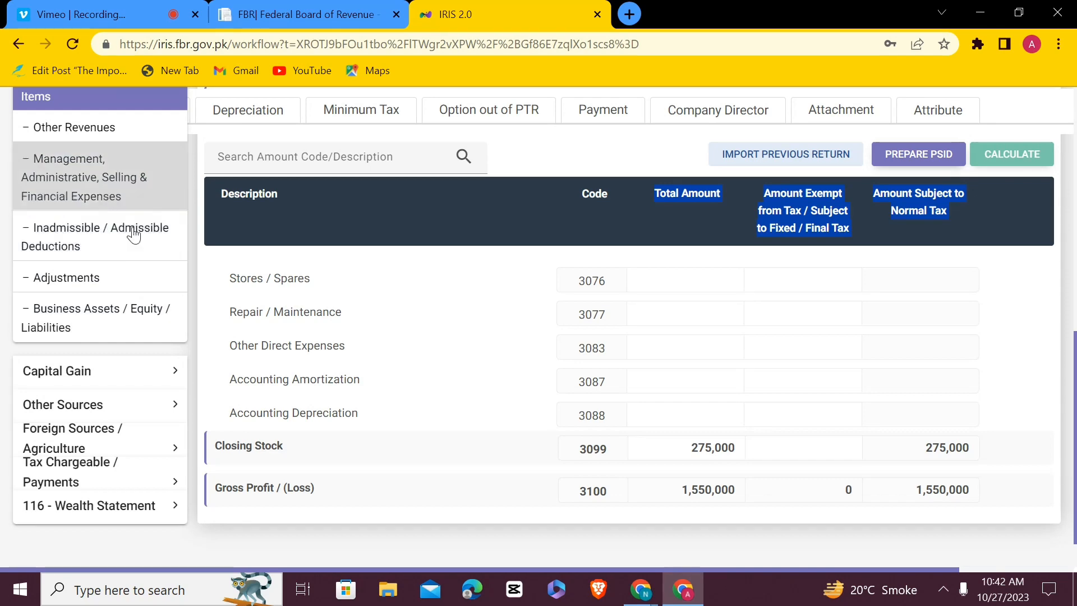
{"action": "left_click", "coordinate": [111, 191]}
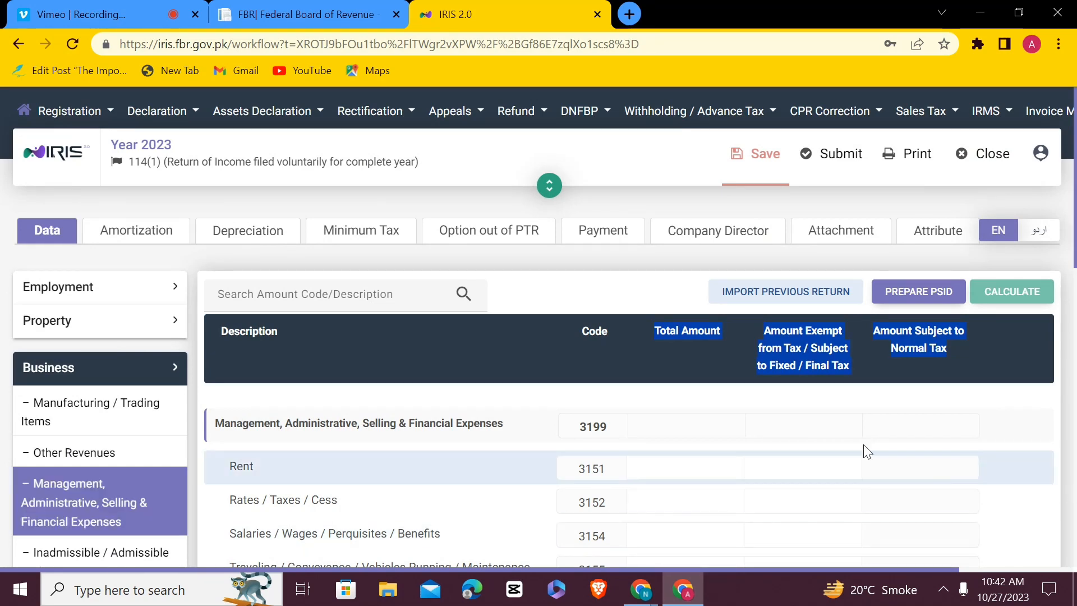
{"action": "scroll", "coordinate": [907, 450], "scroll_direction": "down", "scroll_amount": 5}
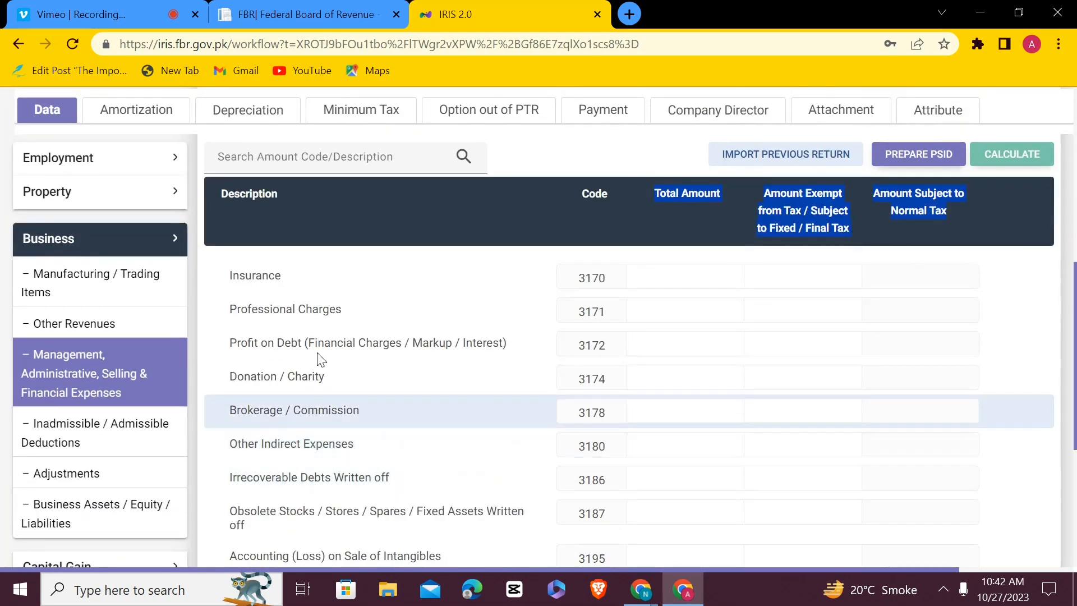
{"action": "scroll", "coordinate": [392, 333], "scroll_direction": "up", "scroll_amount": 5}
{"action": "scroll", "coordinate": [393, 334], "scroll_direction": "down", "scroll_amount": 5}
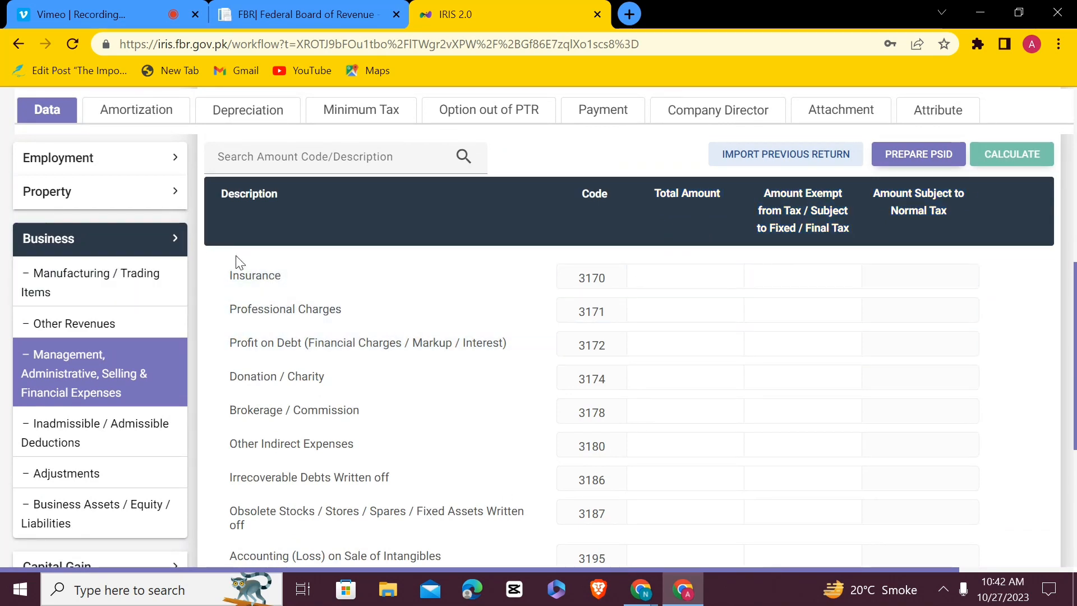
{"action": "left_click", "coordinate": [740, 284]}
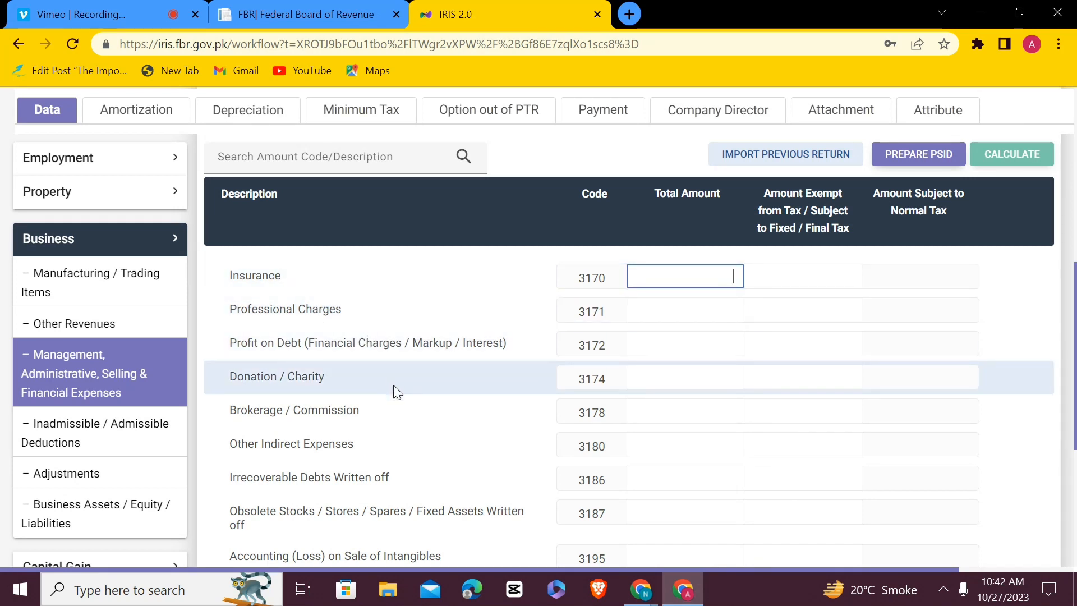
{"action": "scroll", "coordinate": [393, 385], "scroll_direction": "down", "scroll_amount": 5}
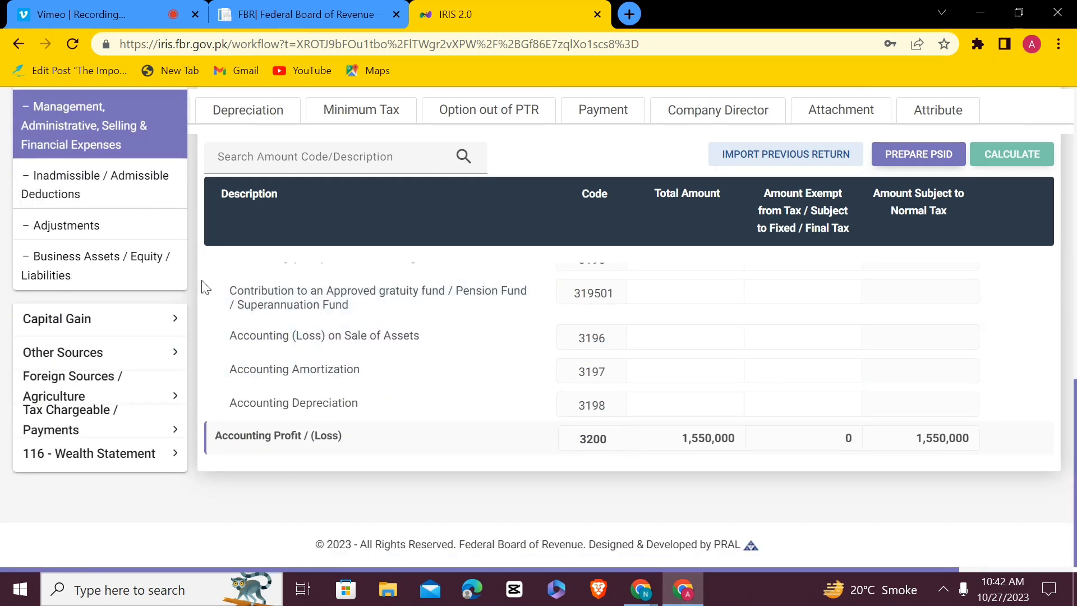
{"action": "scroll", "coordinate": [1075, 308], "scroll_direction": "up", "scroll_amount": 8}
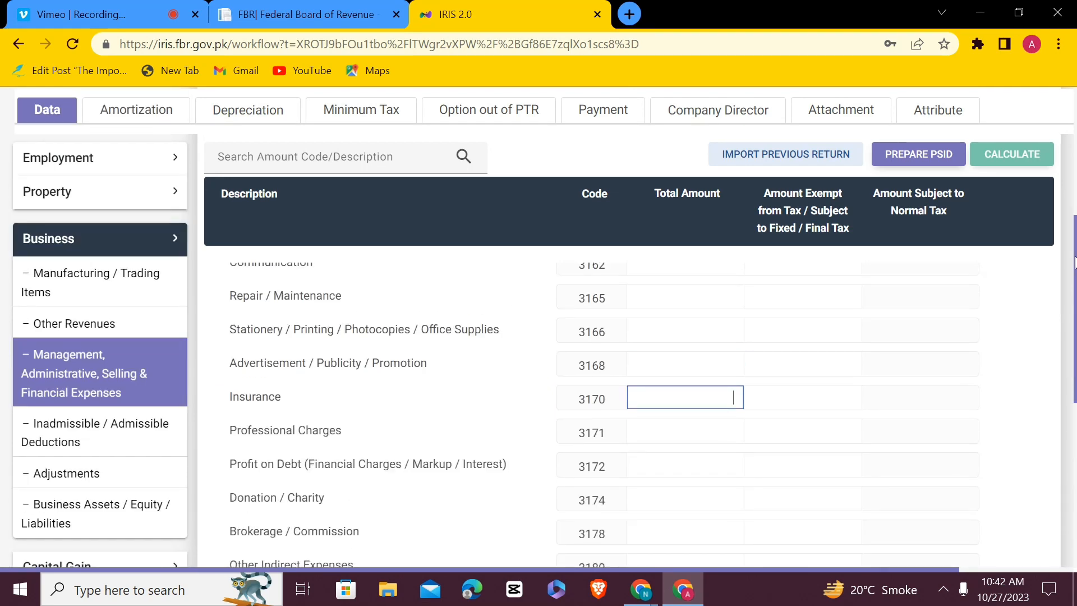
{"action": "left_click", "coordinate": [161, 284]}
{"action": "scroll", "coordinate": [224, 388], "scroll_direction": "down", "scroll_amount": 6}
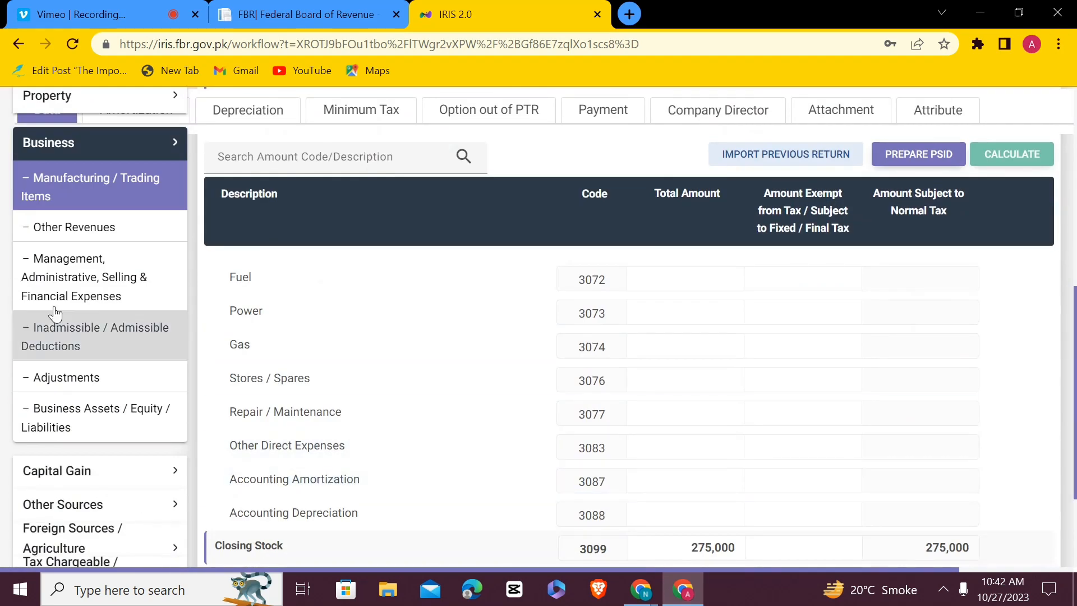
Open Management, Administrative, Selling & Financial Expenses and set the total amount of Rent, code 3151, to 120,000
{"action": "left_click", "coordinate": [83, 282]}
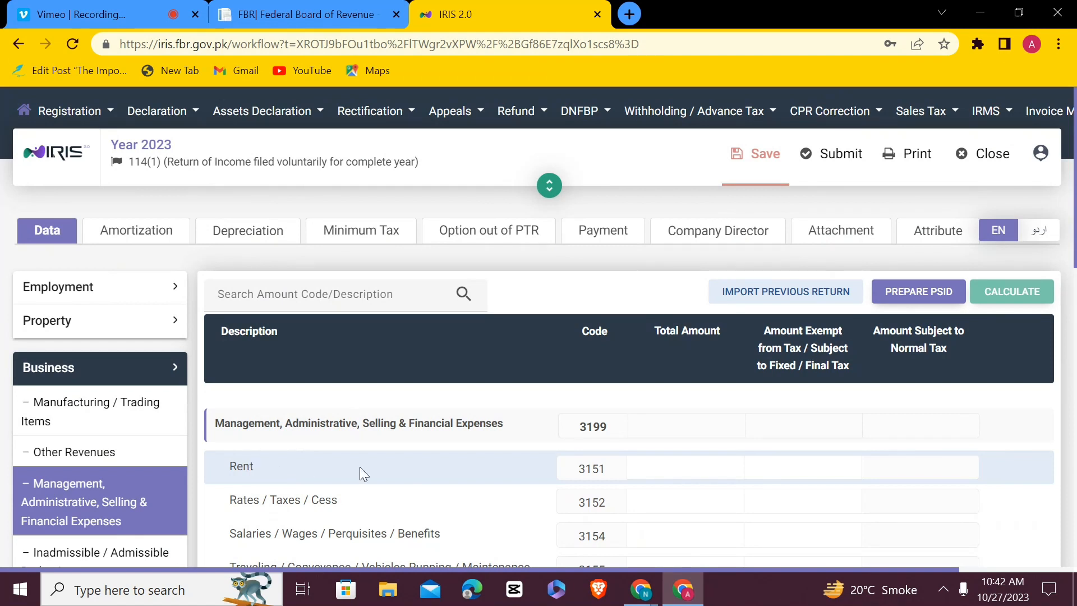
{"action": "left_click", "coordinate": [706, 470]}
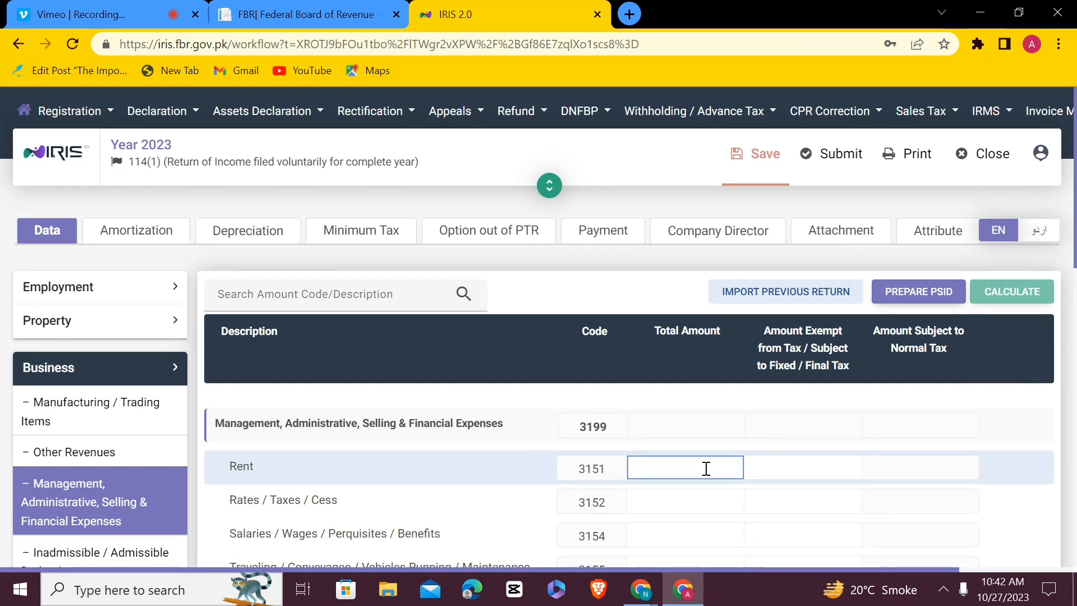
{"action": "type", "text": "2"}
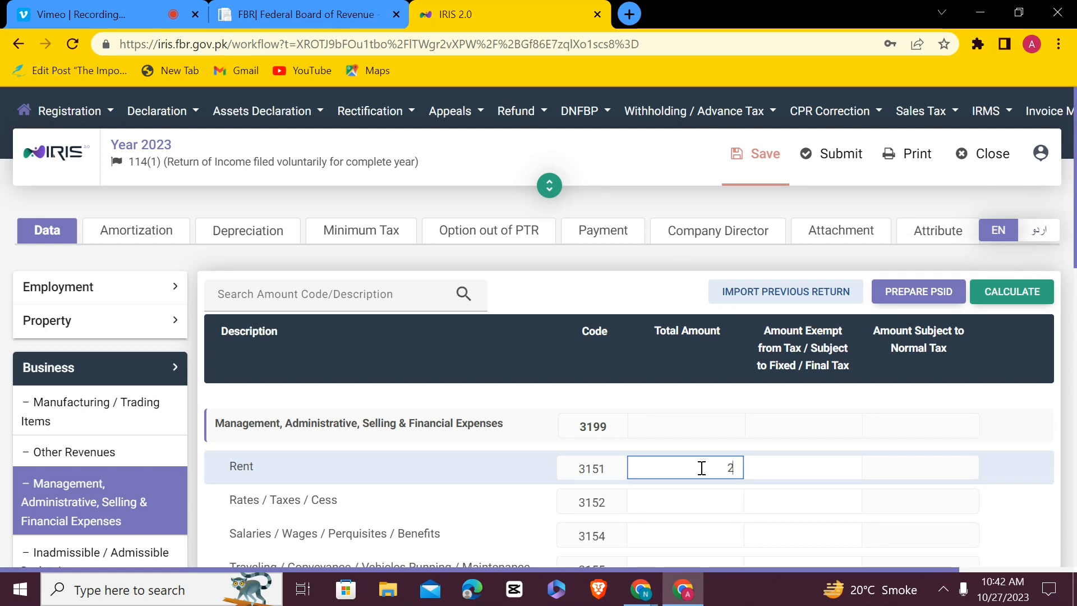
{"action": "key", "text": "BackSpace"}
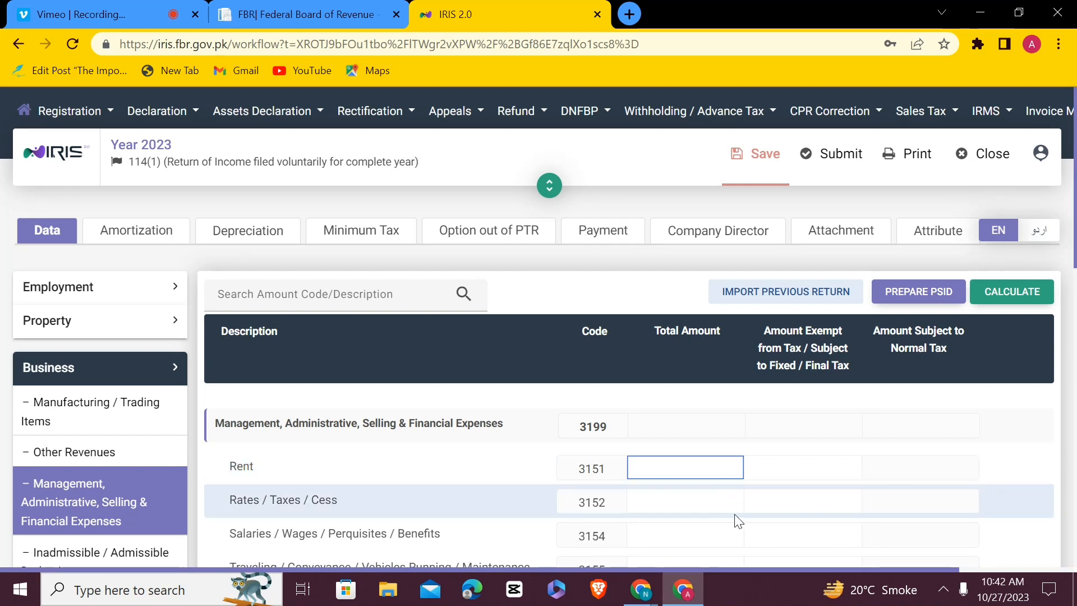
{"action": "type", "text": "120,000"}
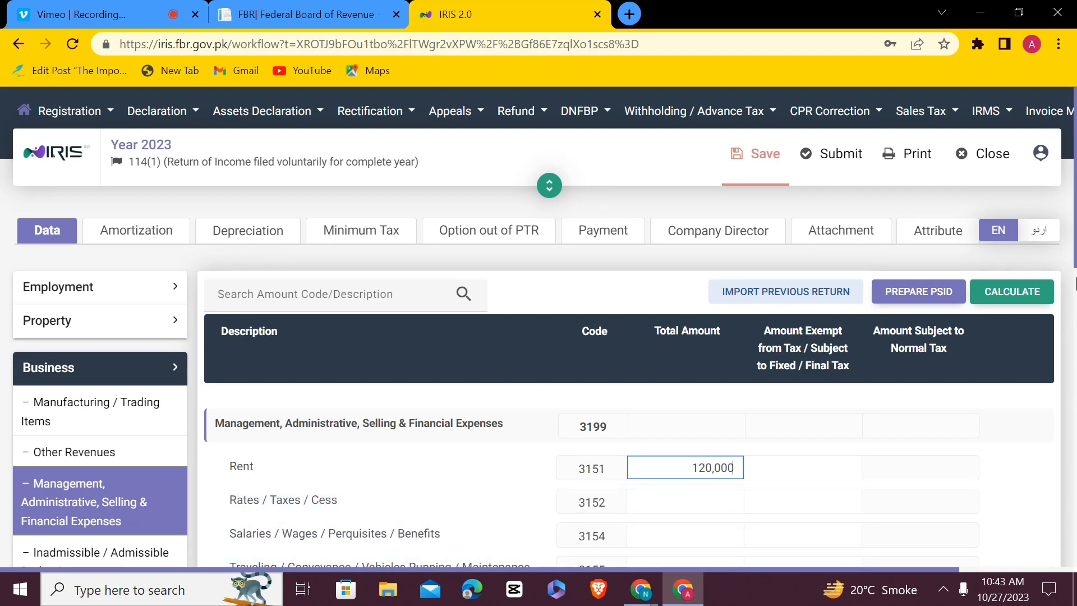
Set the total amount of Rates / Taxes / Cess, code 3152, to 25,000
{"action": "scroll", "coordinate": [1071, 228], "scroll_direction": "down", "scroll_amount": 1}
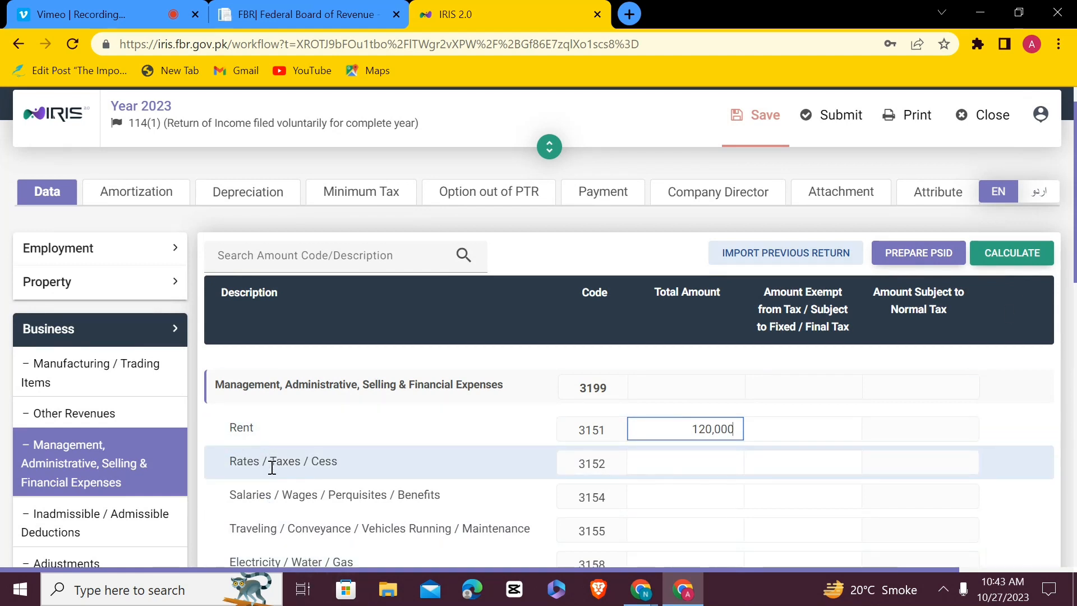
{"action": "left_click", "coordinate": [714, 462]}
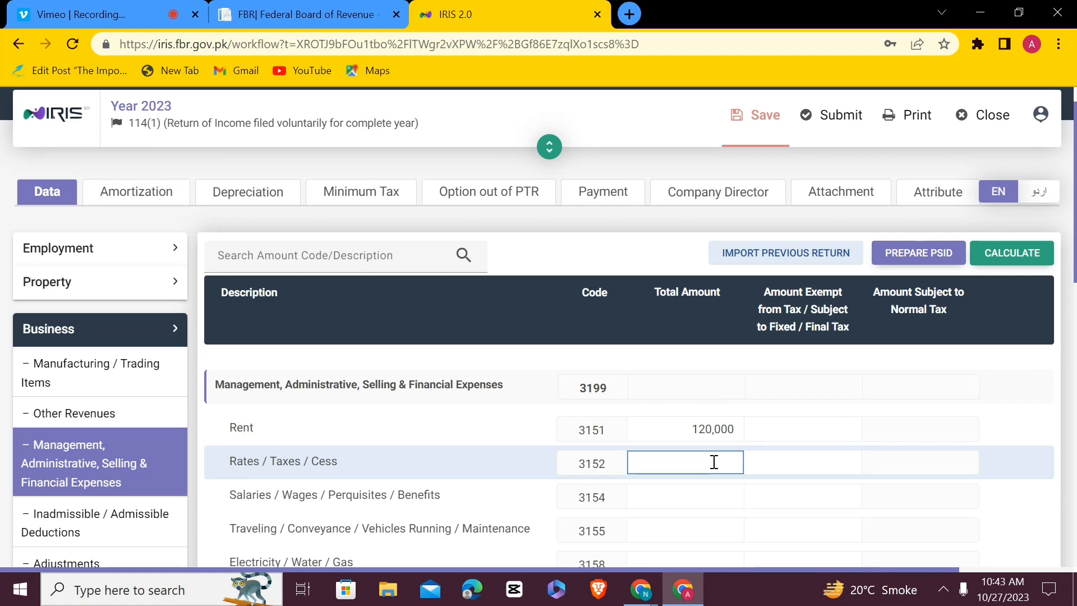
{"action": "type", "text": "25,000"}
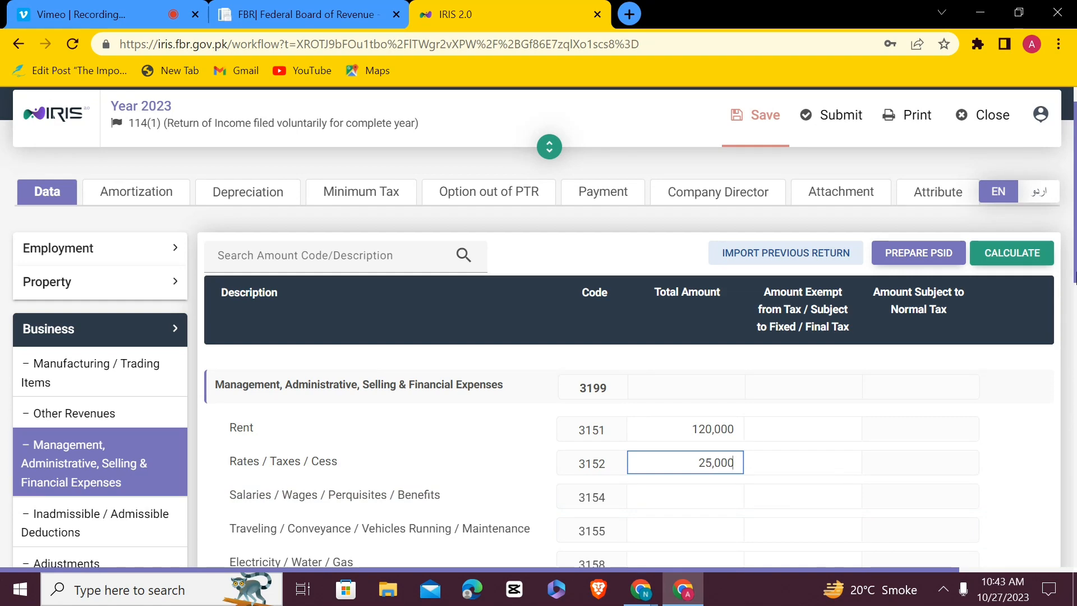
Set the total amounts of Salaries / Wages / Perquisites / Benefits to 180,000 and Traveling / Conveyance / Vehicles Running / Maintenance to 35,000
{"action": "scroll", "coordinate": [998, 343], "scroll_direction": "down", "scroll_amount": 10}
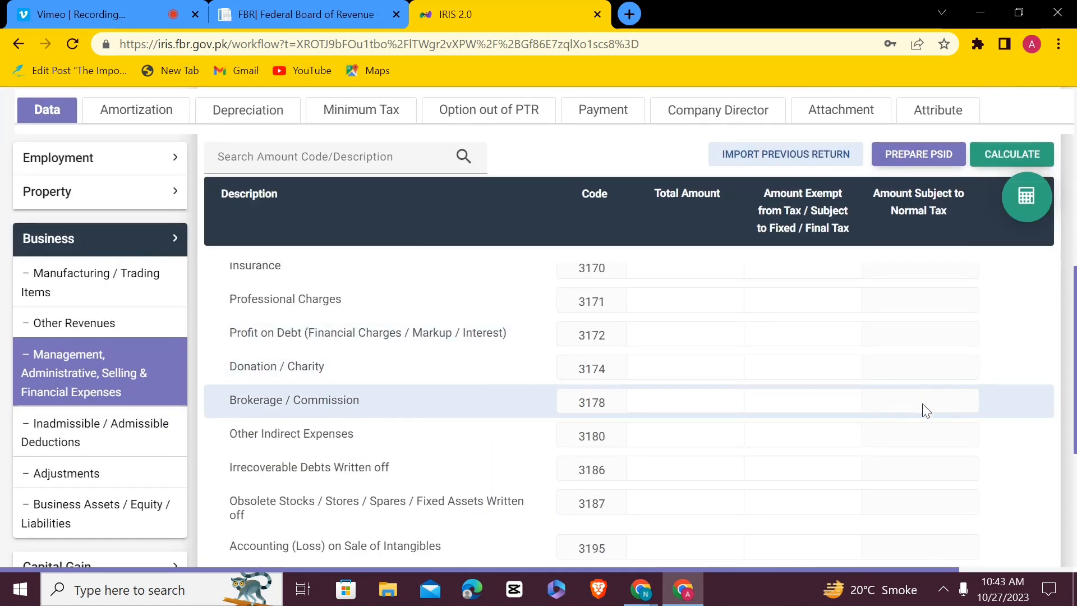
{"action": "scroll", "coordinate": [925, 410], "scroll_direction": "up", "scroll_amount": 10}
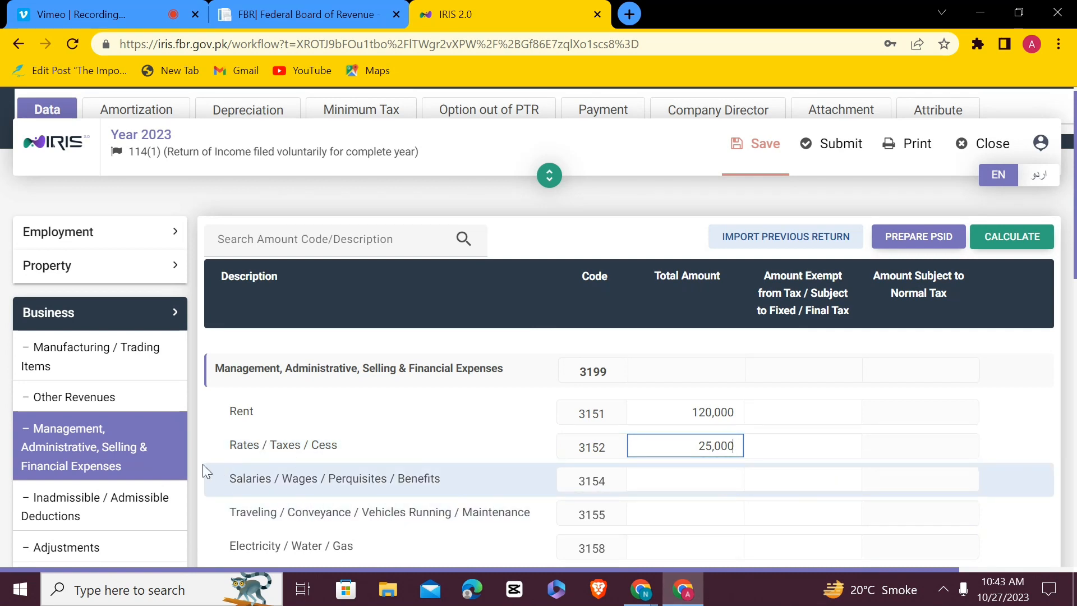
{"action": "left_click", "coordinate": [700, 475]}
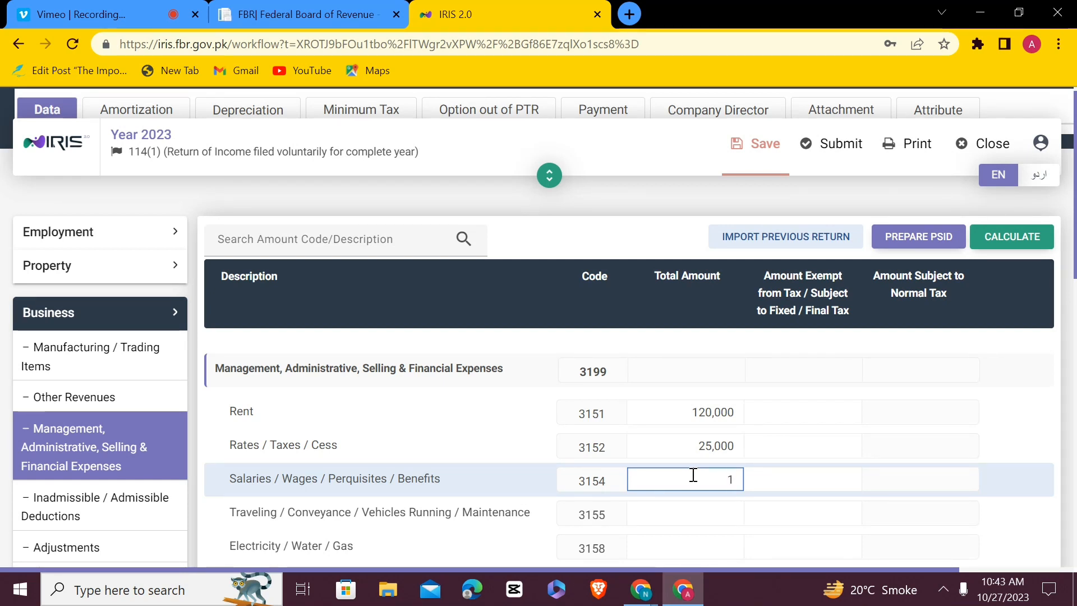
{"action": "type", "text": "80,000"}
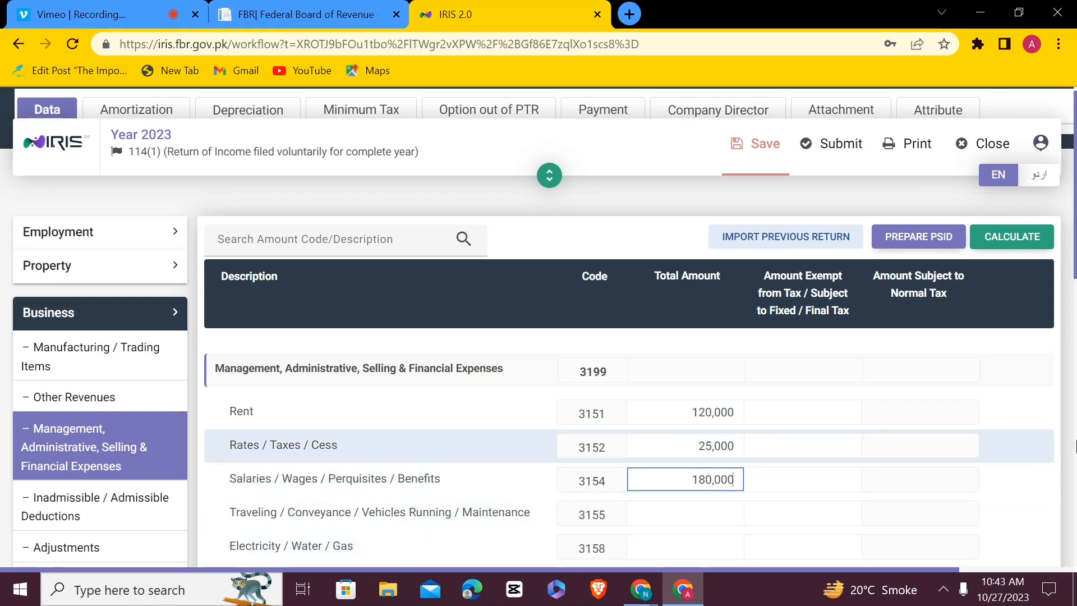
{"action": "left_click", "coordinate": [685, 510]}
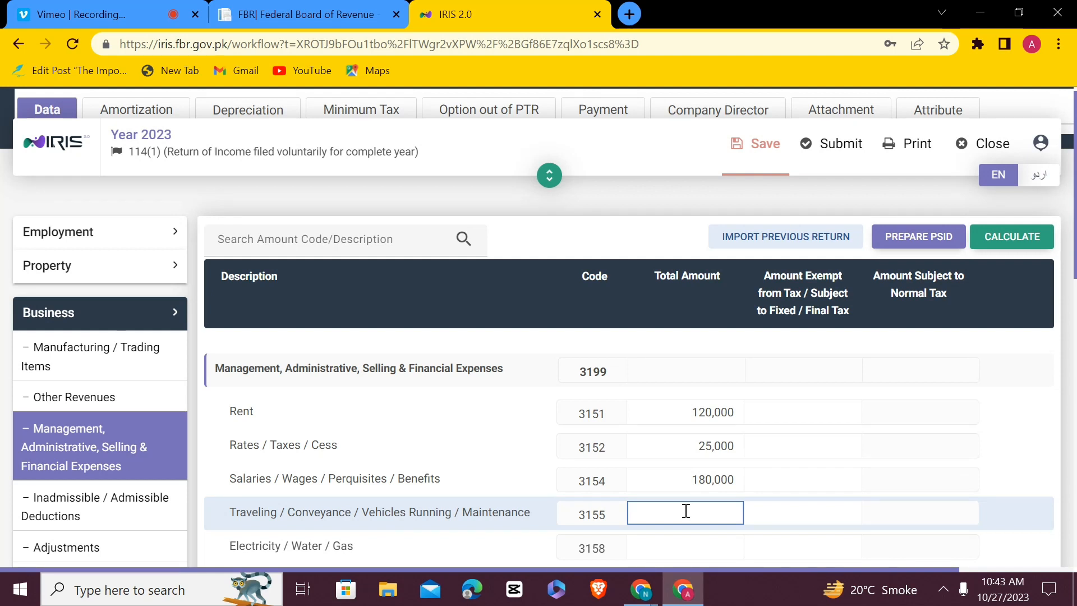
{"action": "type", "text": "35,000"}
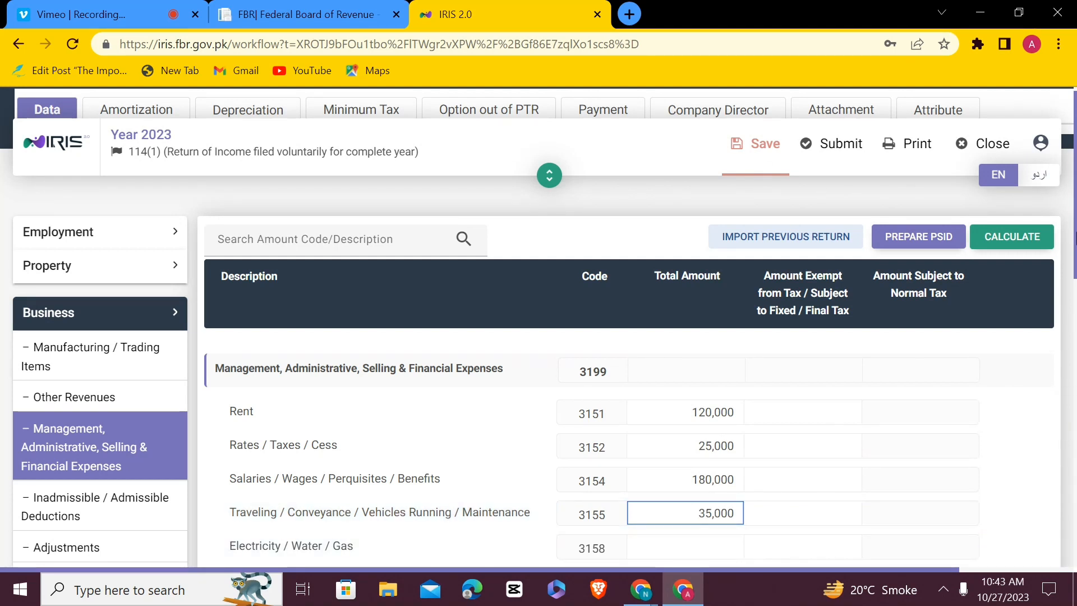
Set the total amounts of Electricity / Water / Gas, code 3158, to 25,000 and Communication, code 3162, to 12,000
{"action": "scroll", "coordinate": [424, 444], "scroll_direction": "down", "scroll_amount": 2}
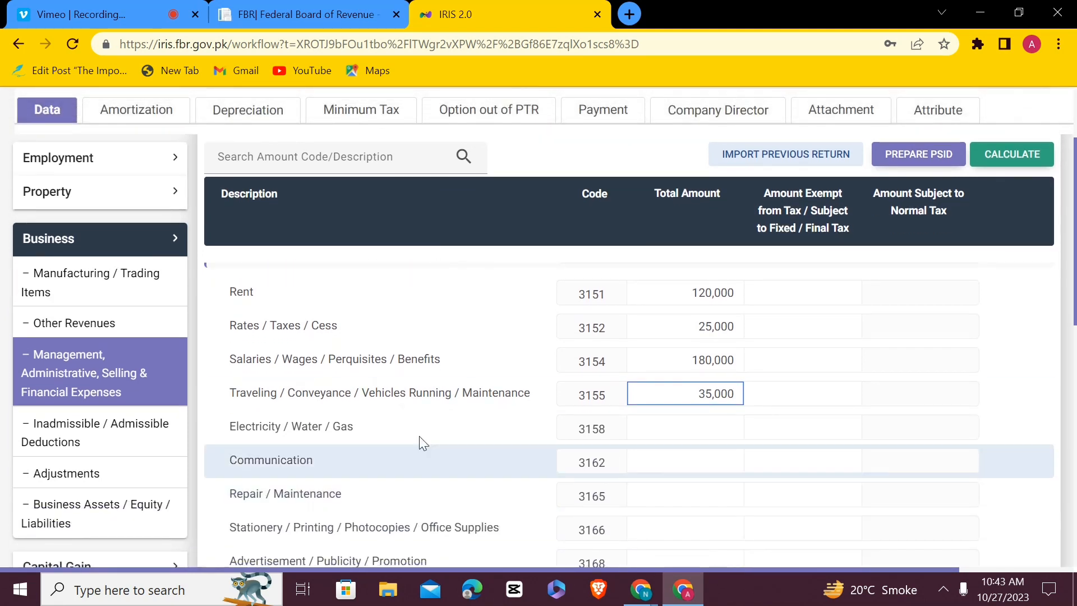
{"action": "left_click", "coordinate": [691, 429]}
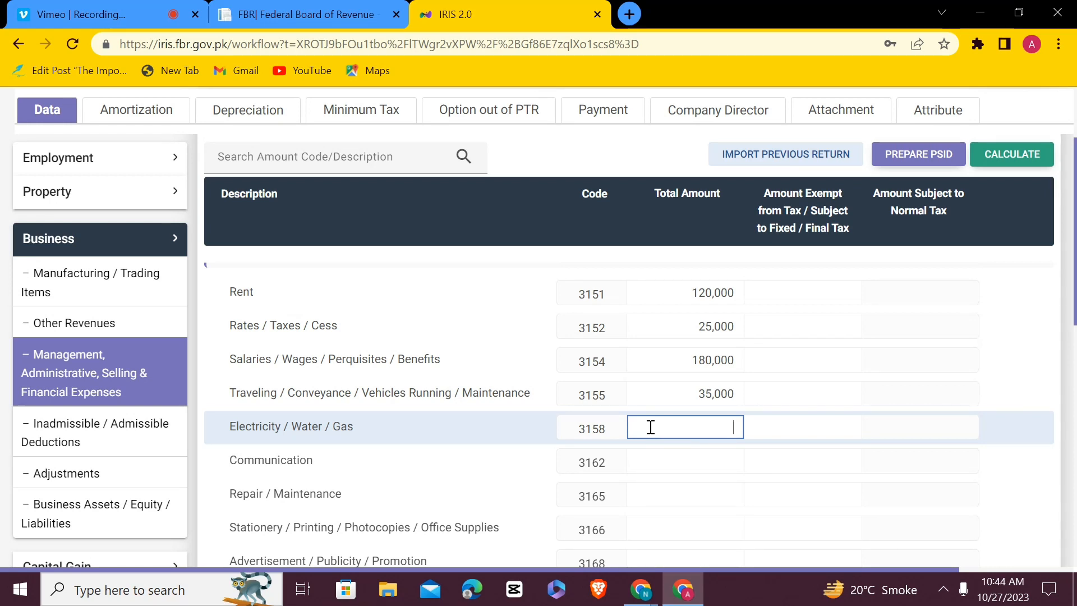
{"action": "type", "text": "5"}
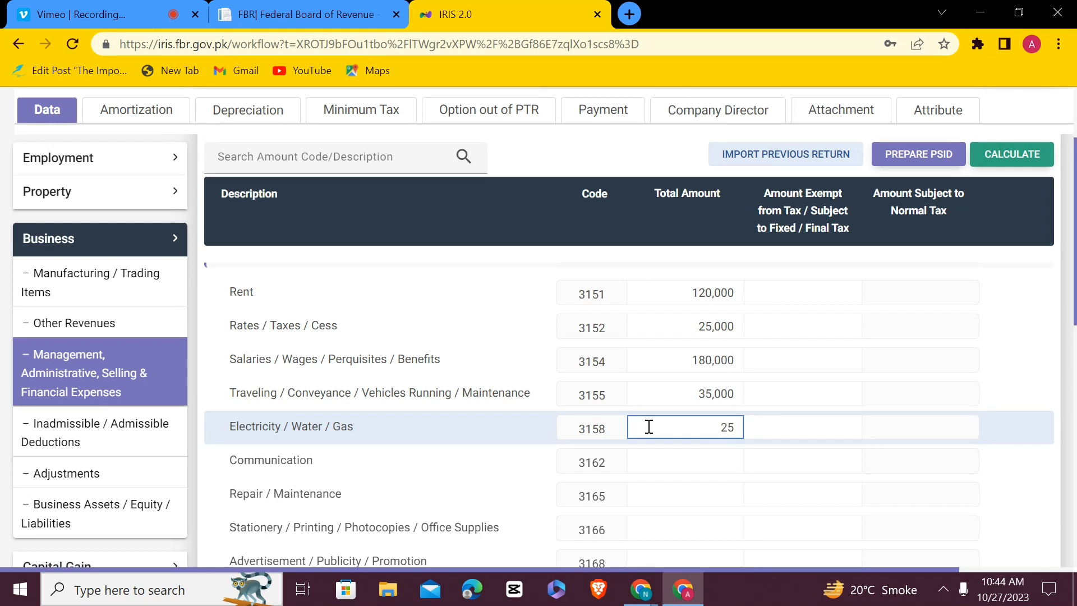
{"action": "type", "text": ",000"}
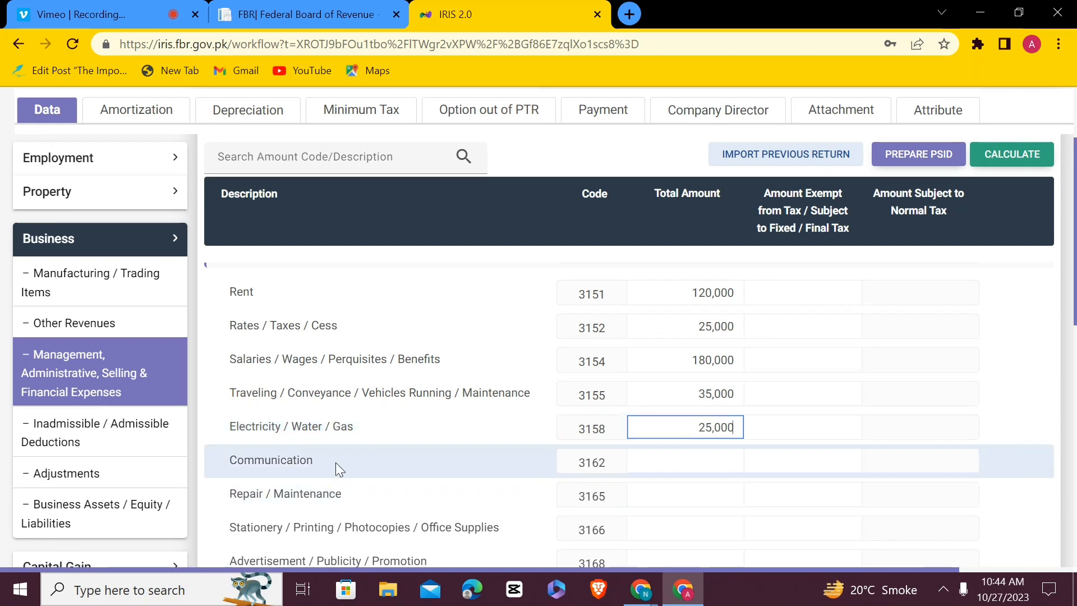
{"action": "left_click", "coordinate": [703, 468]}
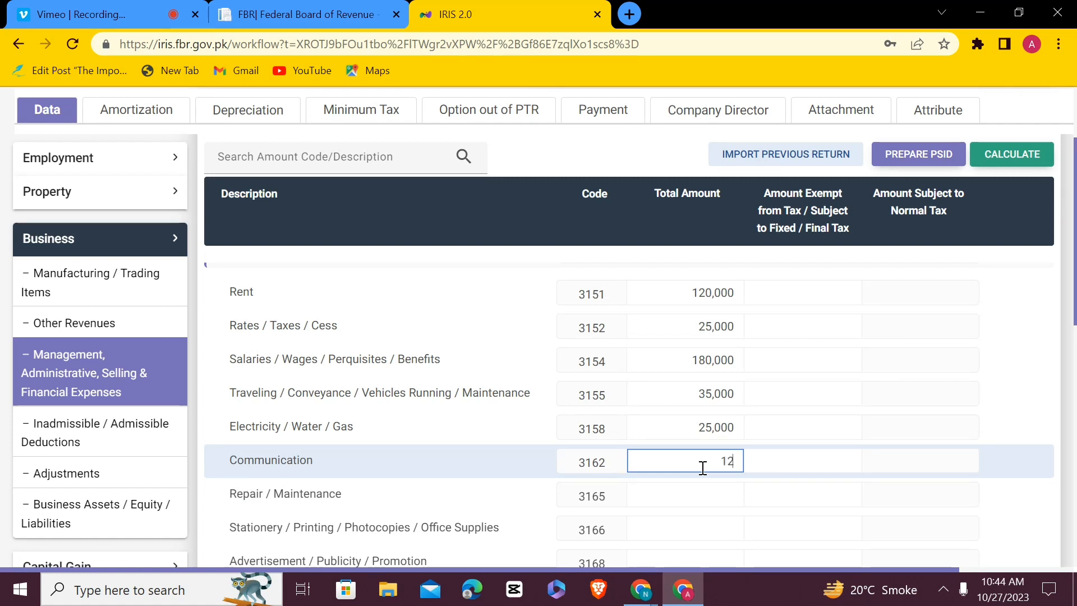
{"action": "left_click", "coordinate": [705, 493]}
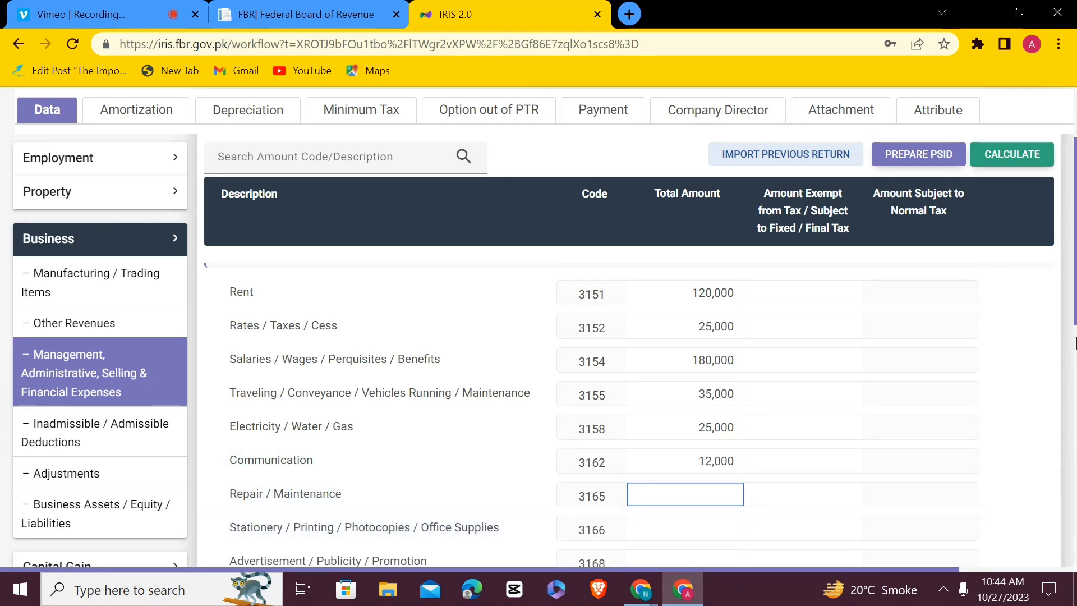
Set the total amount of Repair / Maintenance, code 3165, to 10,000
{"action": "scroll", "coordinate": [718, 393], "scroll_direction": "down", "scroll_amount": 5}
{"action": "scroll", "coordinate": [718, 492], "scroll_direction": "up", "scroll_amount": 5}
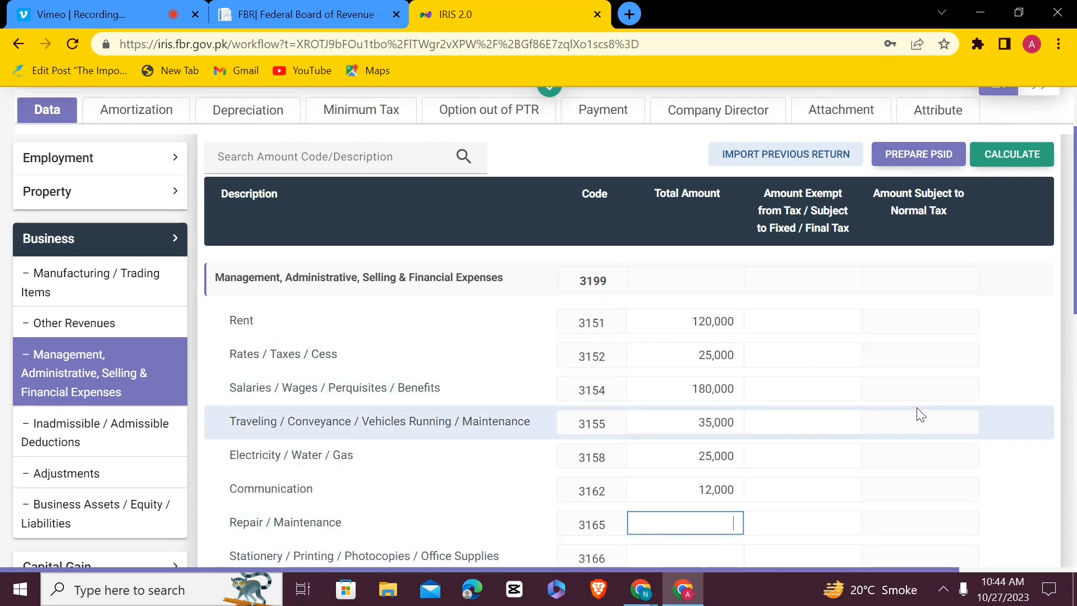
{"action": "scroll", "coordinate": [915, 414], "scroll_direction": "down", "scroll_amount": 5}
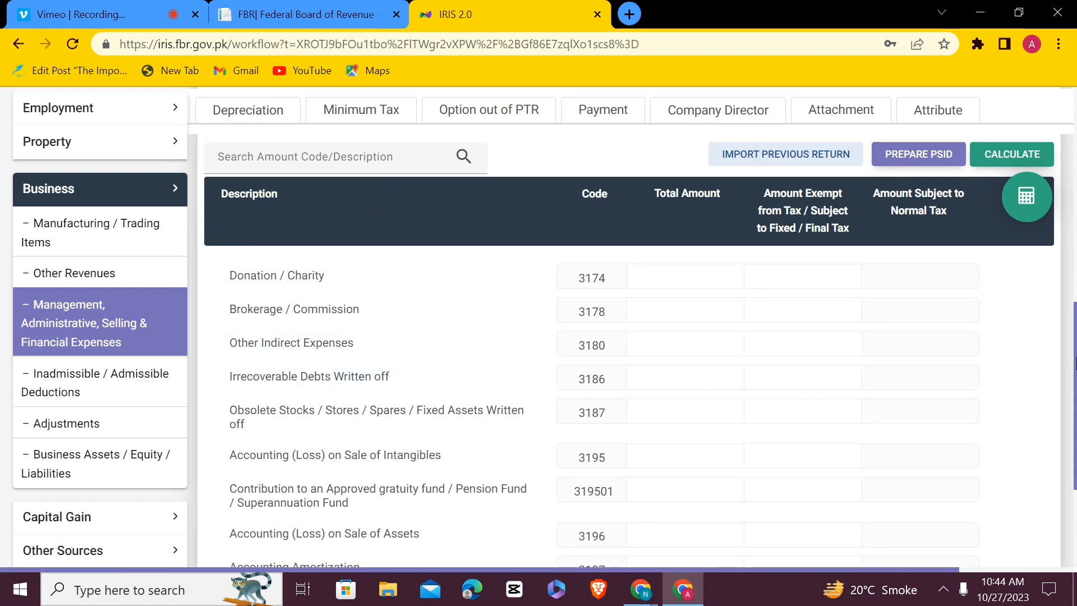
{"action": "scroll", "coordinate": [1075, 359], "scroll_direction": "up", "scroll_amount": 5}
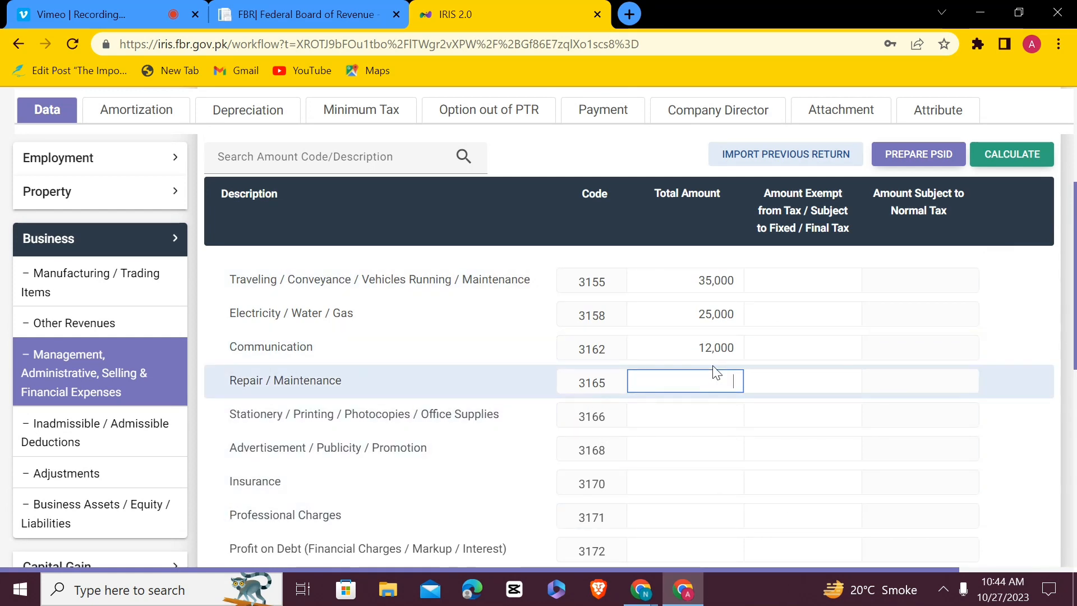
{"action": "type", "text": "0000"}
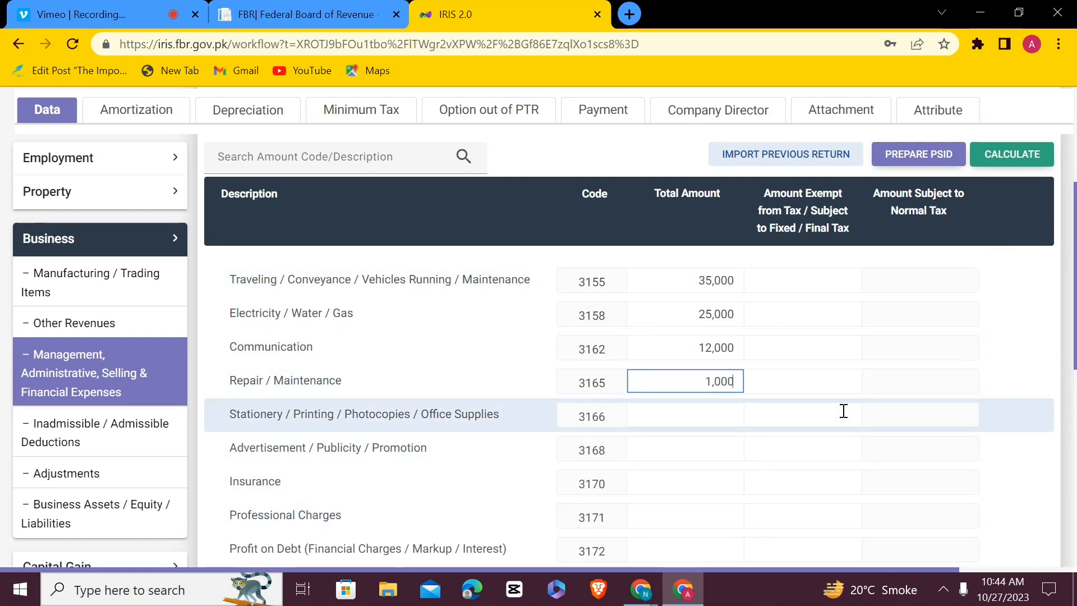
Set the total amounts of Stationery / Printing / Photocopies / Office Supplies to 5,600 and Advertisement / Publicity / Promotion to 12,000
{"action": "left_click", "coordinate": [705, 413]}
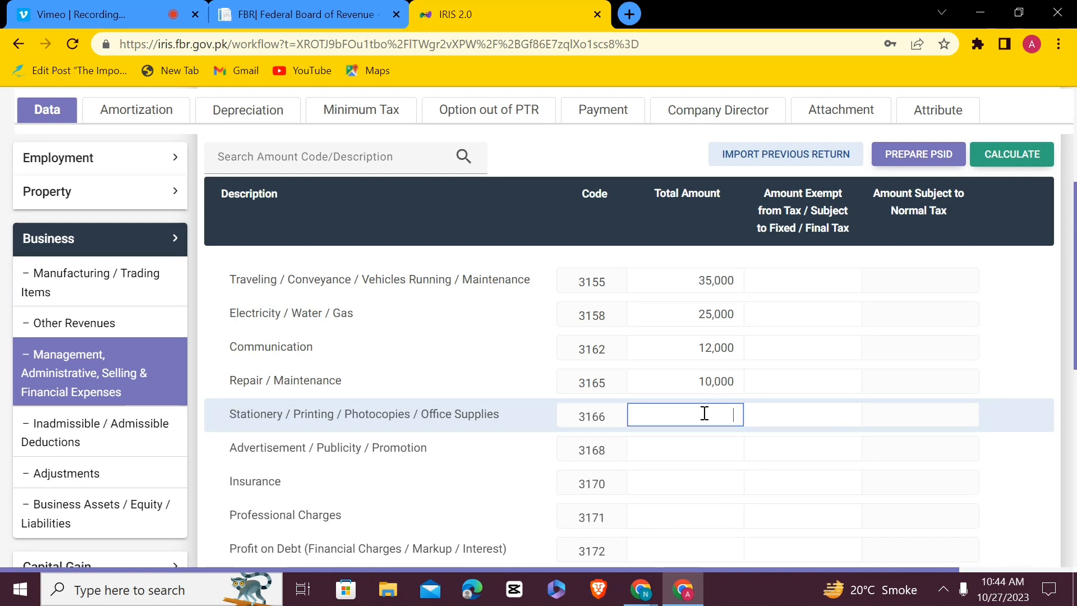
{"action": "type", "text": "5600"}
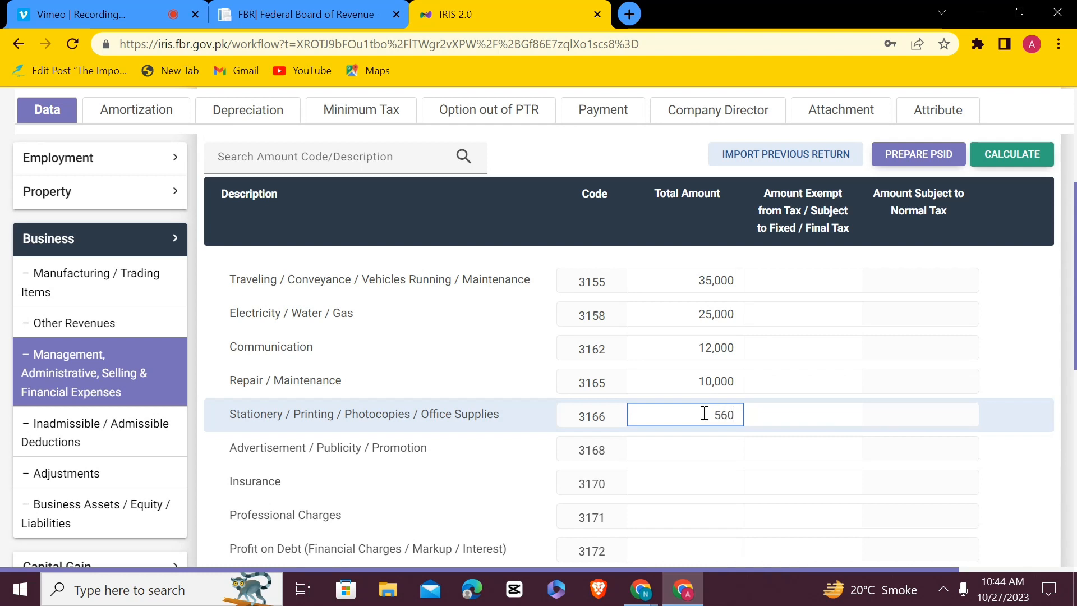
{"action": "left_click", "coordinate": [723, 448]}
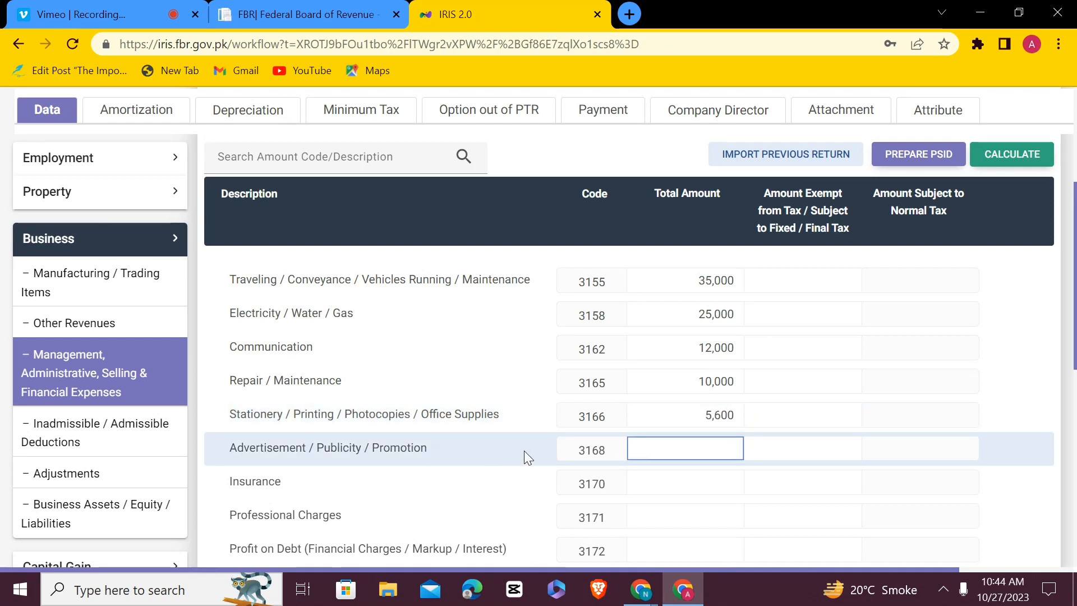
{"action": "type", "text": "12,000"}
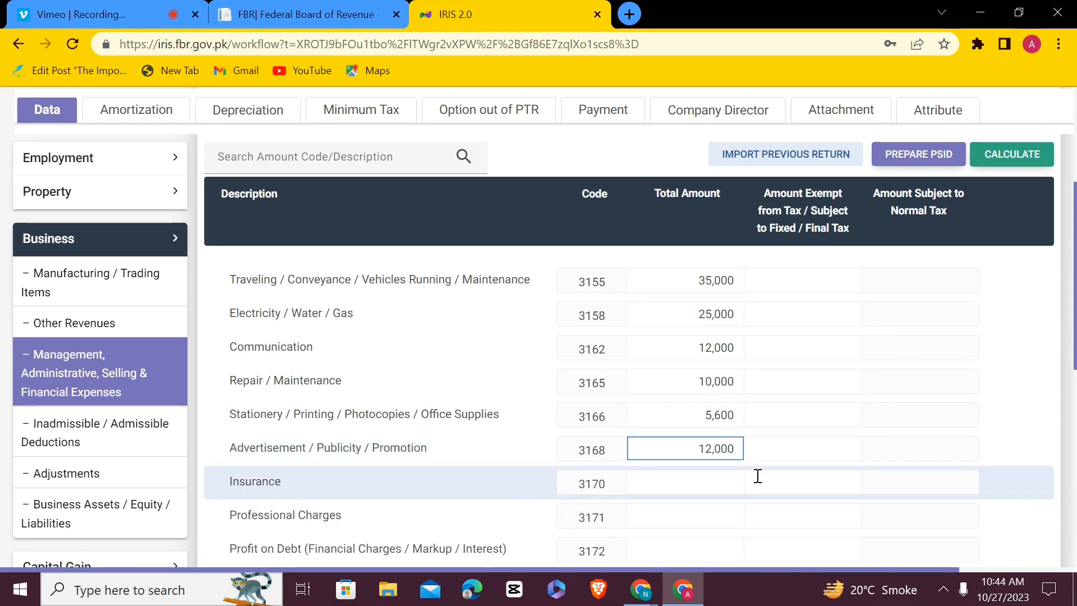
Leave Insurance empty and set the total amount of Professional Charges, code 3171, to 10,000
{"action": "left_click", "coordinate": [688, 423]}
{"action": "left_click", "coordinate": [692, 480]}
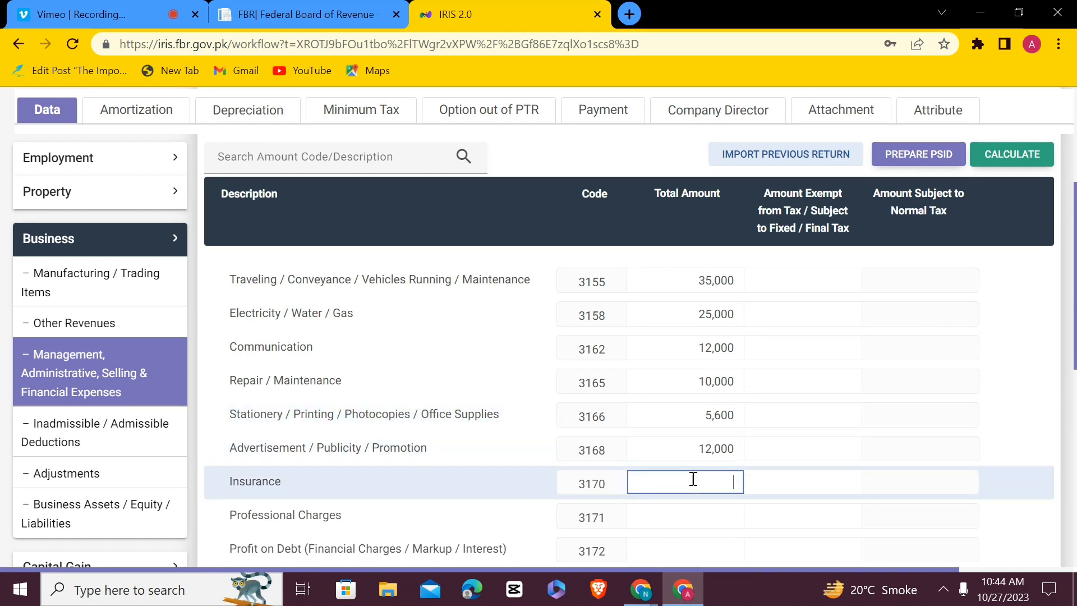
{"action": "left_click", "coordinate": [694, 507]}
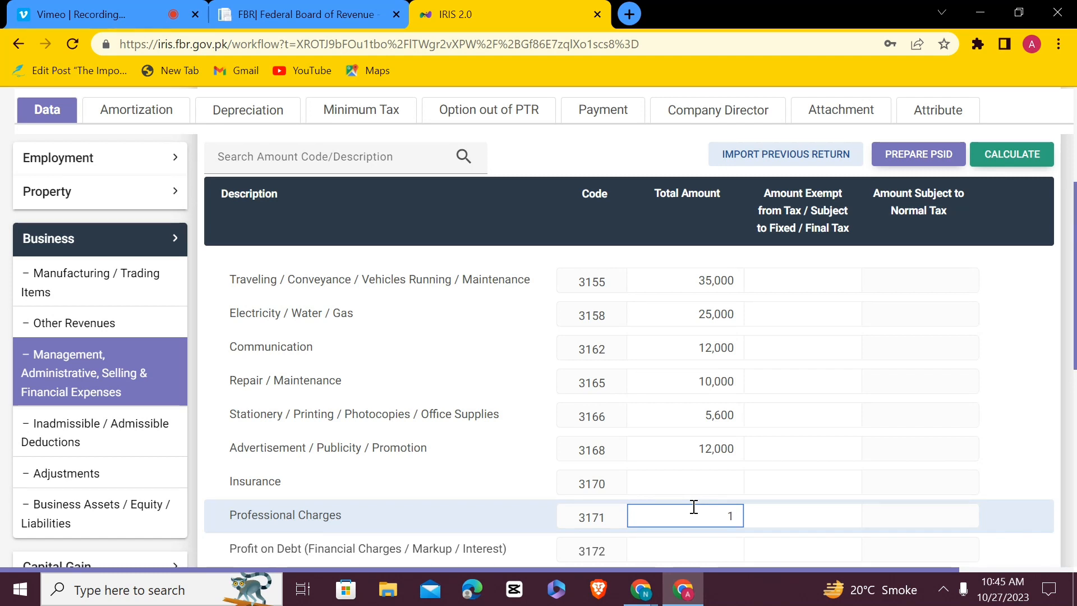
{"action": "type", "text": "000"}
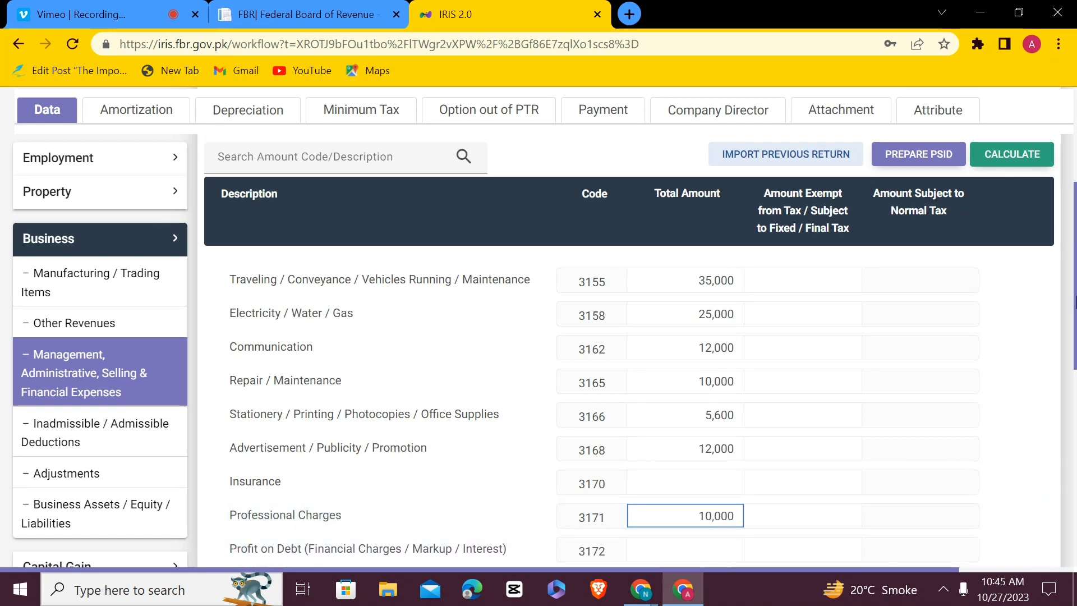
Set the total amount of Brokerage / Commission, code 3178, to 25,000
{"action": "scroll", "coordinate": [1075, 314], "scroll_direction": "down", "scroll_amount": 2}
{"action": "scroll", "coordinate": [1074, 317], "scroll_direction": "down", "scroll_amount": 3}
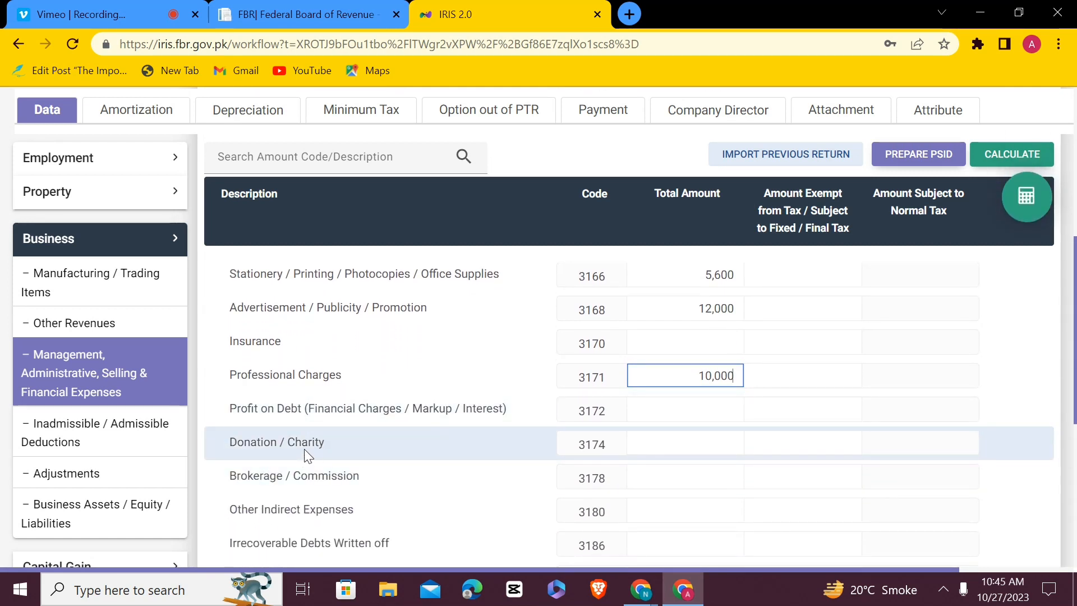
{"action": "left_click", "coordinate": [741, 433]}
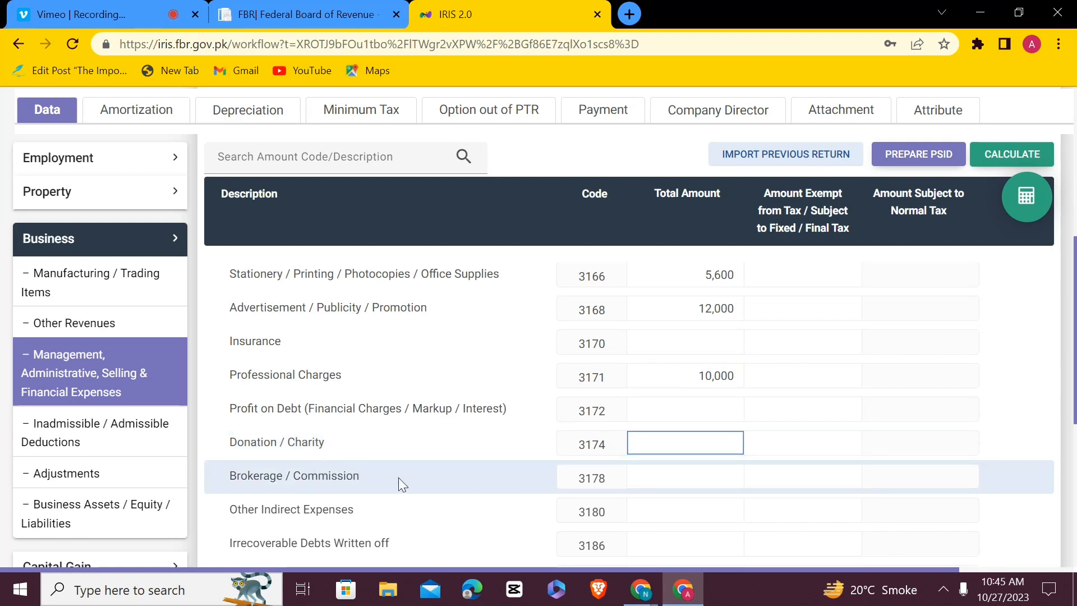
{"action": "left_click", "coordinate": [647, 473]}
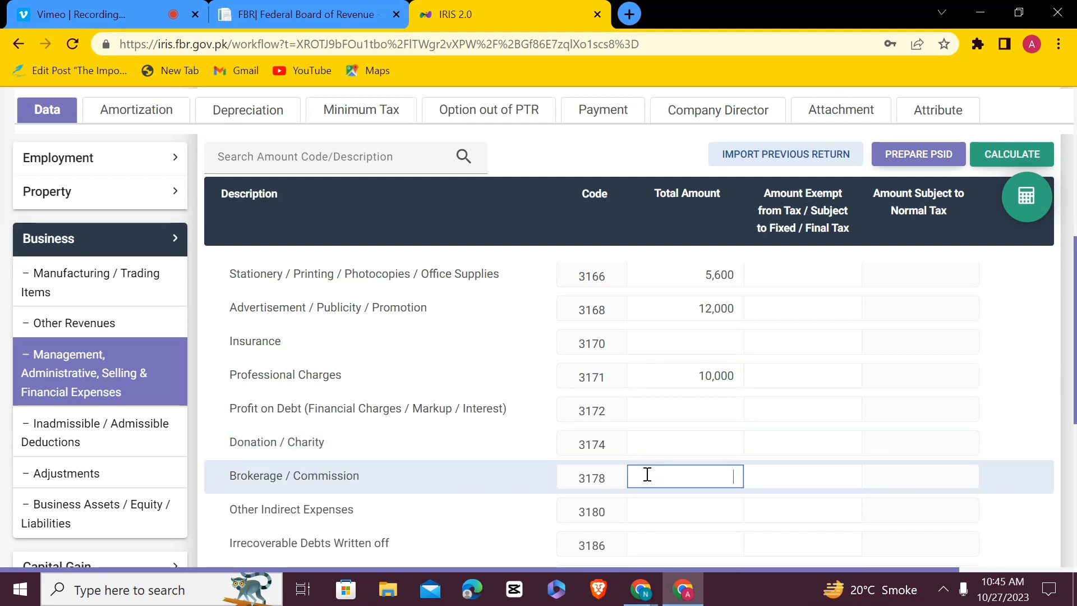
{"action": "type", "text": "2"}
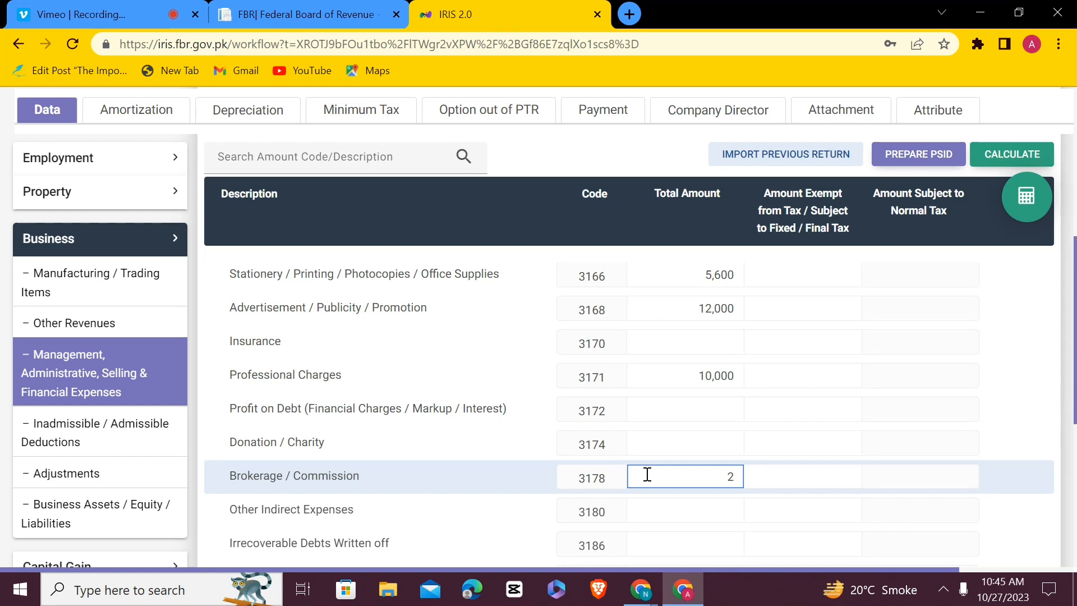
{"action": "type", "text": "5,000"}
Set the total amount of Other Indirect Expenses, code 3180, to 45,000 and calculate the return
{"action": "left_click", "coordinate": [706, 512]}
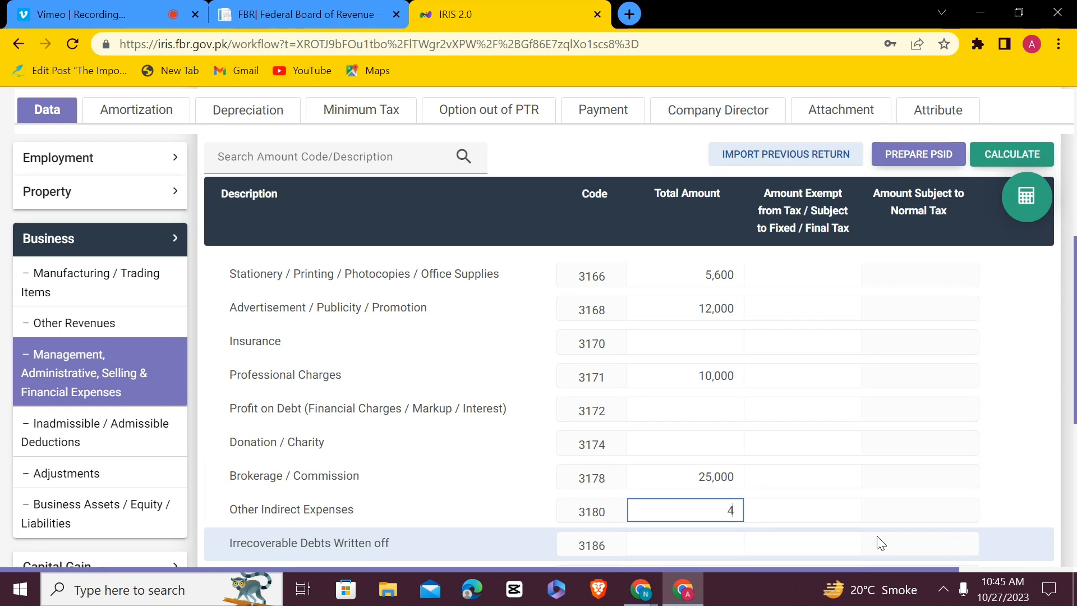
{"action": "type", "text": "5,000"}
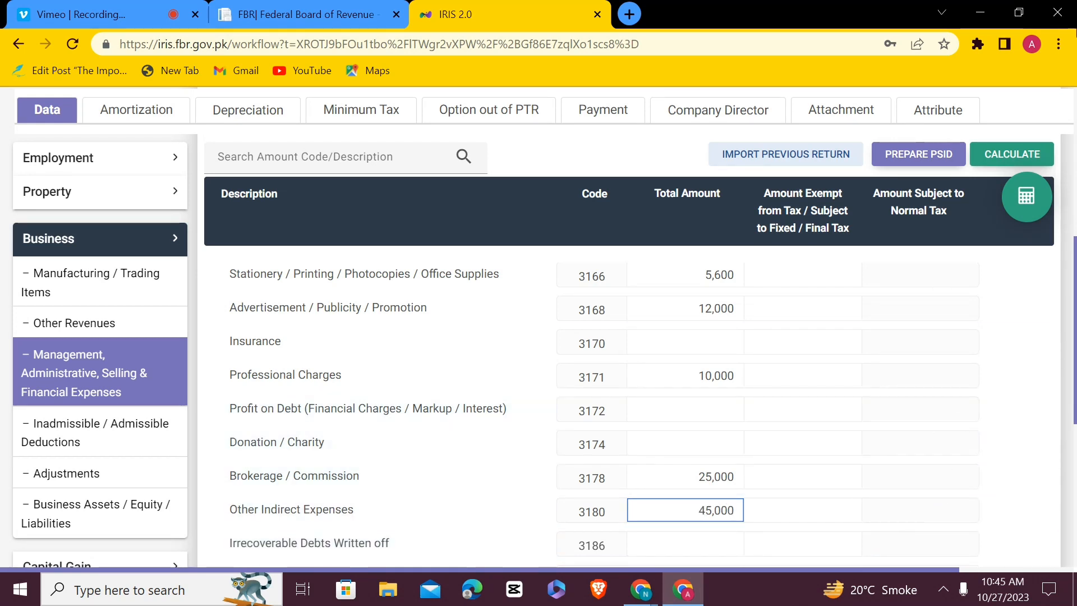
{"action": "left_click", "coordinate": [1023, 202]}
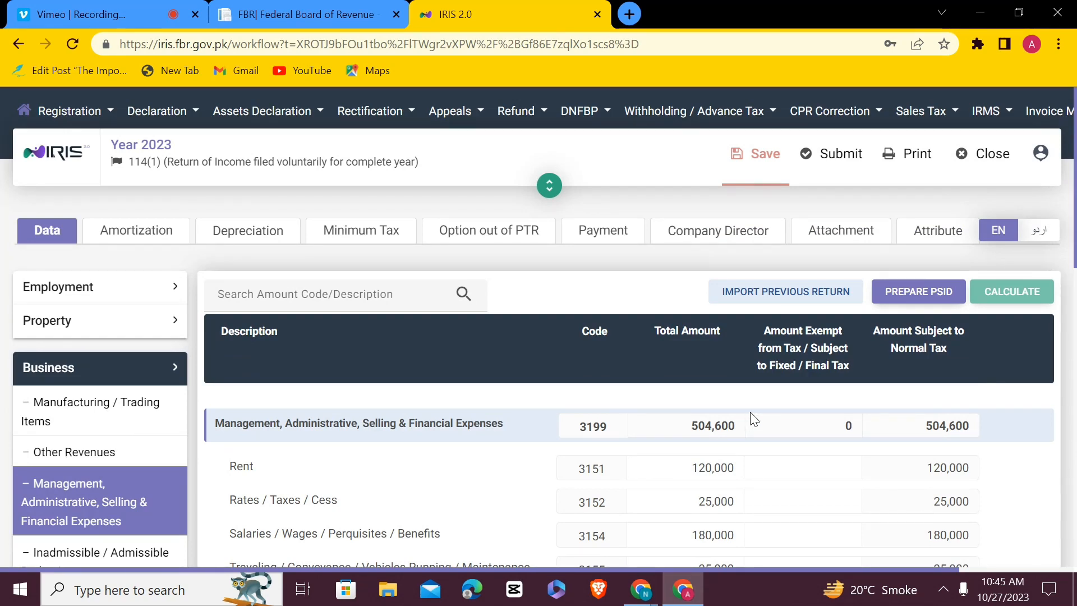
Set the total amount of Donation / Charity, code 3174, to 20,000 and recalculate the return
{"action": "scroll", "coordinate": [755, 418], "scroll_direction": "down", "scroll_amount": 15}
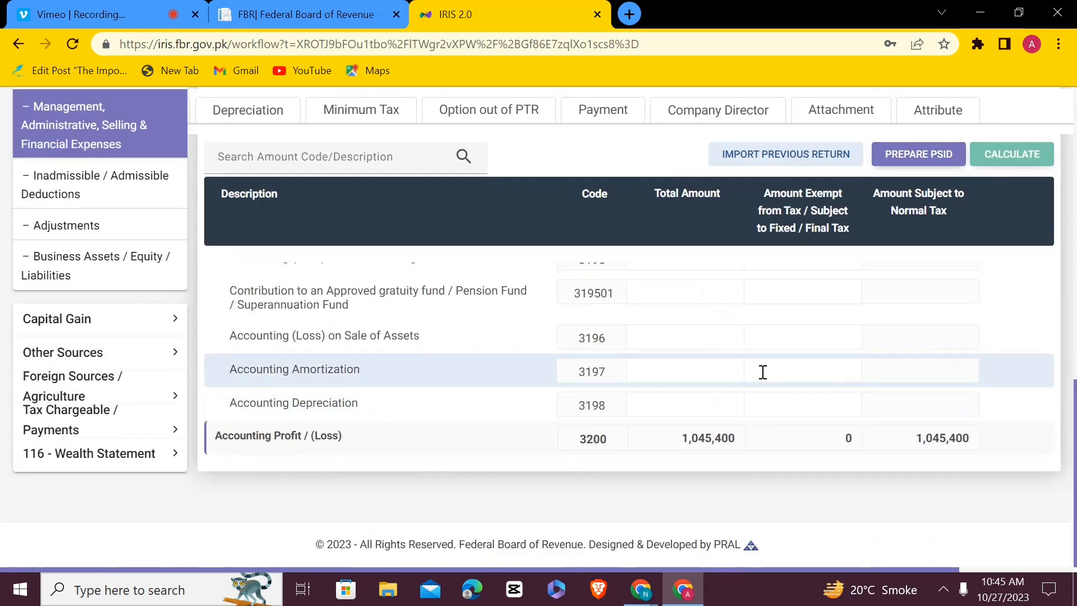
{"action": "scroll", "coordinate": [762, 373], "scroll_direction": "up", "scroll_amount": 10}
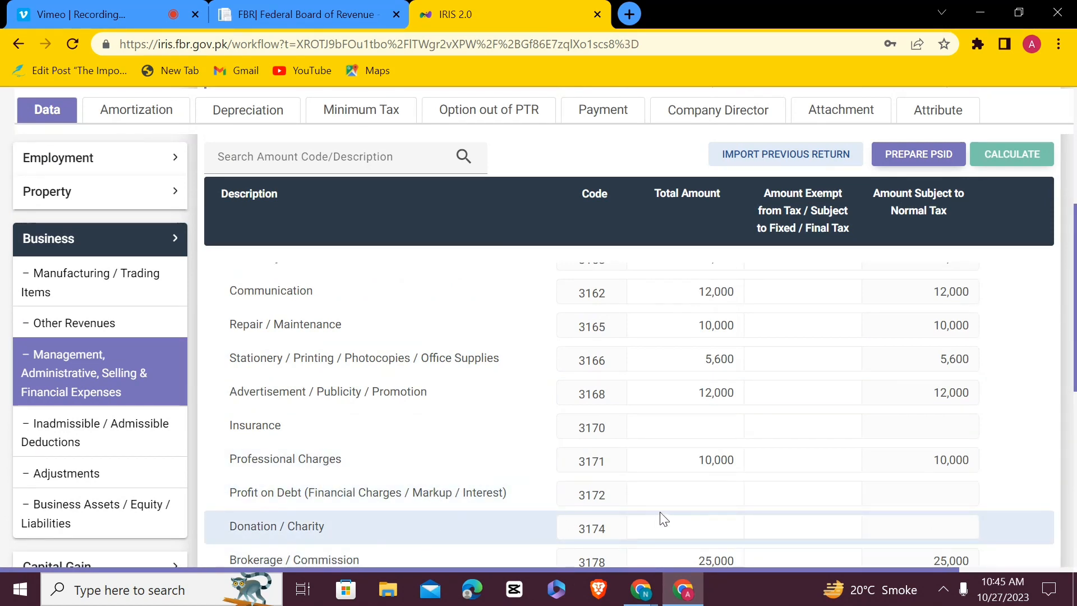
{"action": "left_click", "coordinate": [685, 525]}
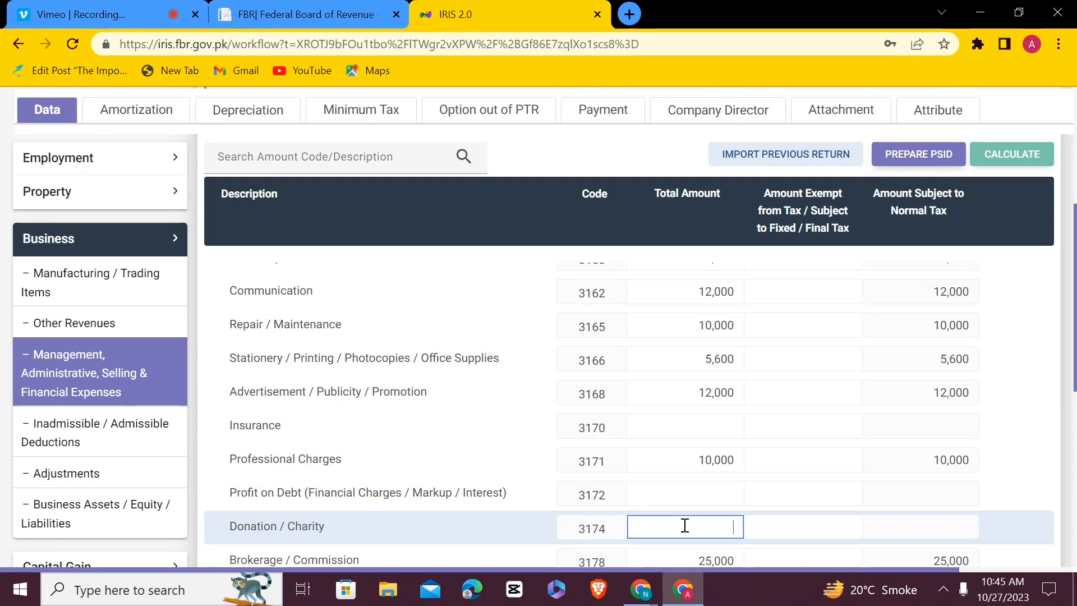
{"action": "type", "text": "2"}
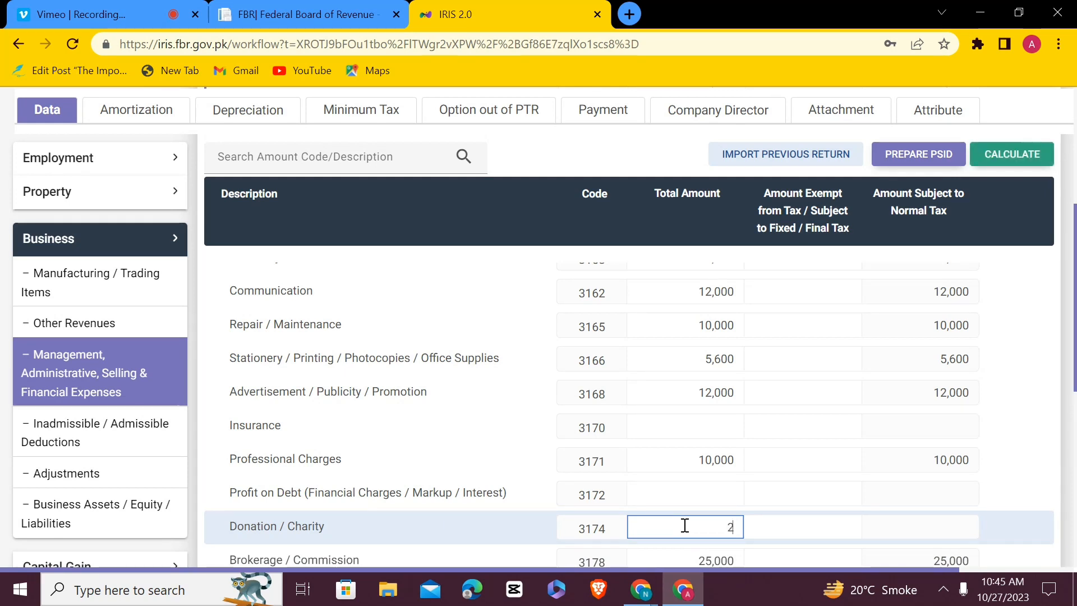
{"action": "type", "text": "0000"}
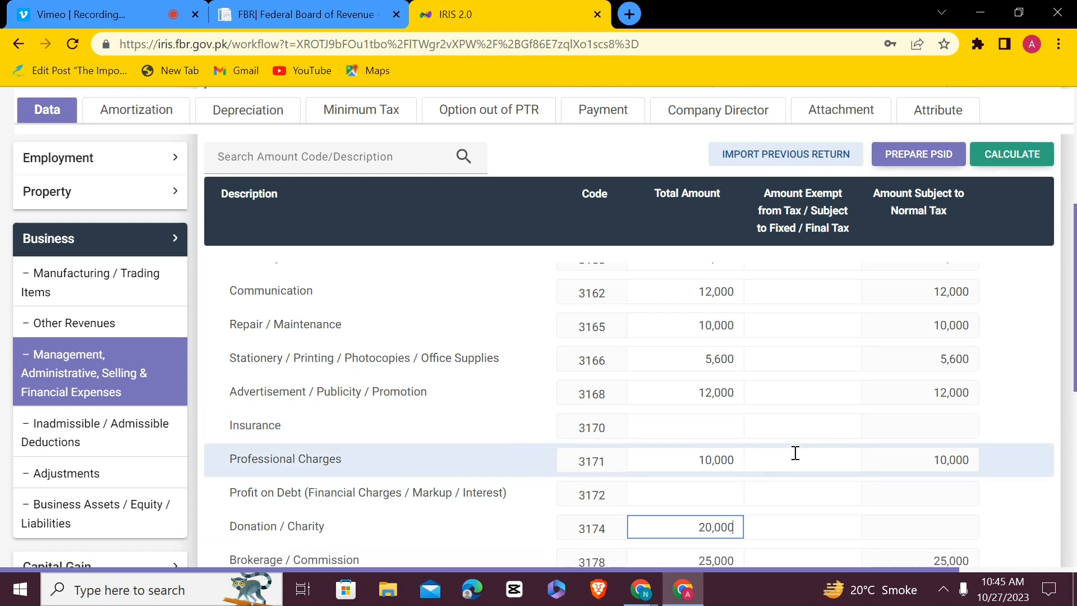
{"action": "scroll", "coordinate": [762, 473], "scroll_direction": "down", "scroll_amount": 5}
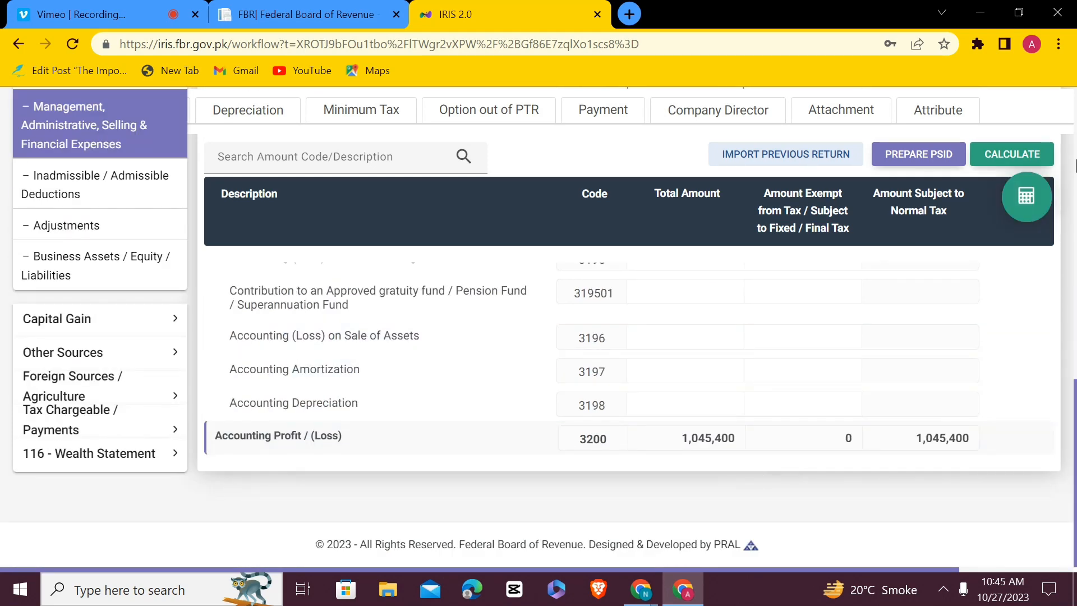
{"action": "left_click", "coordinate": [1021, 158]}
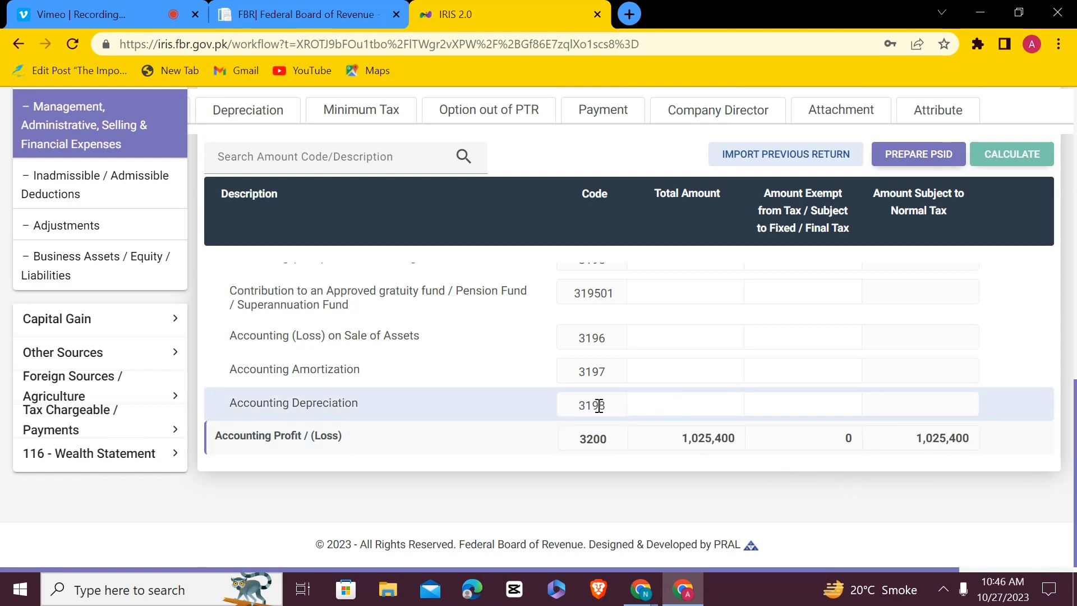
Review the calculated expenses, then open Manufacturing / Trading Items and examine its figures from business income down to gross profit
{"action": "scroll", "coordinate": [598, 406], "scroll_direction": "up", "scroll_amount": 15}
{"action": "scroll", "coordinate": [597, 409], "scroll_direction": "down", "scroll_amount": 10}
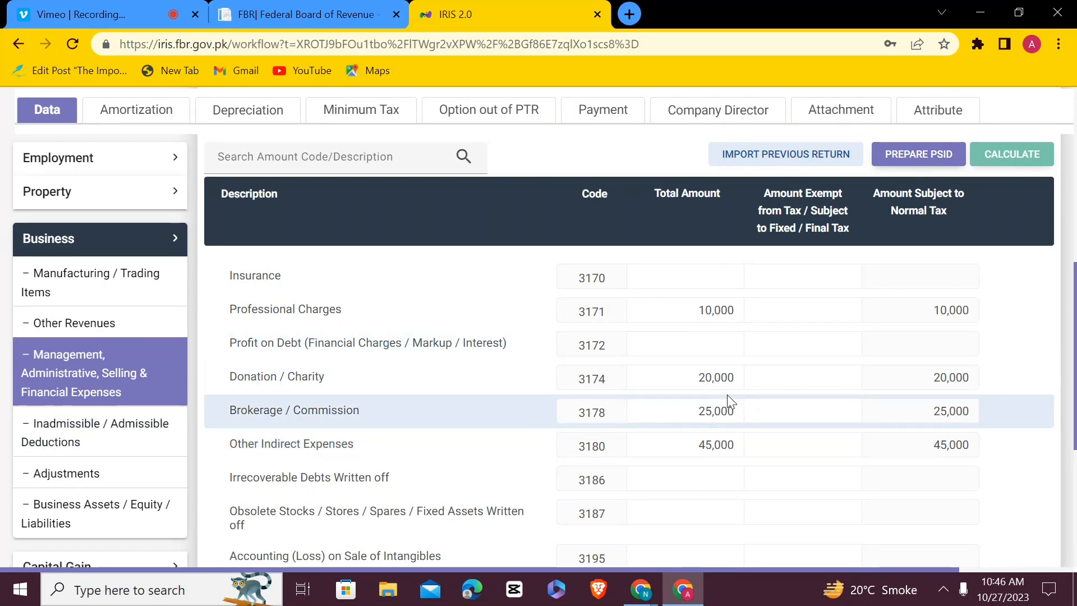
{"action": "left_click", "coordinate": [120, 274]}
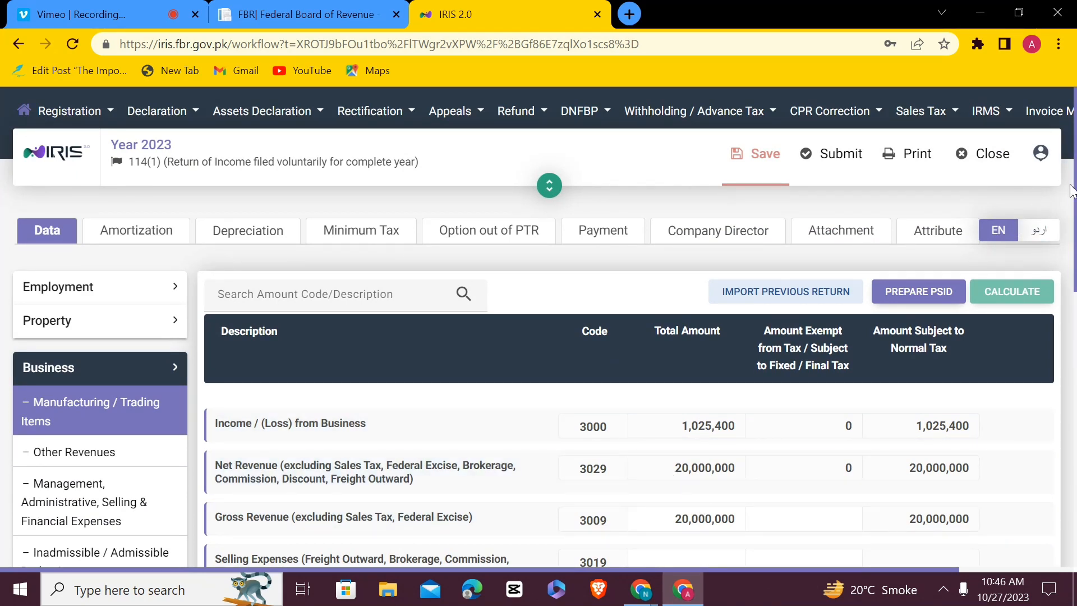
{"action": "left_click_drag", "start_coordinate": [1076, 188], "coordinate": [1076, 242]}
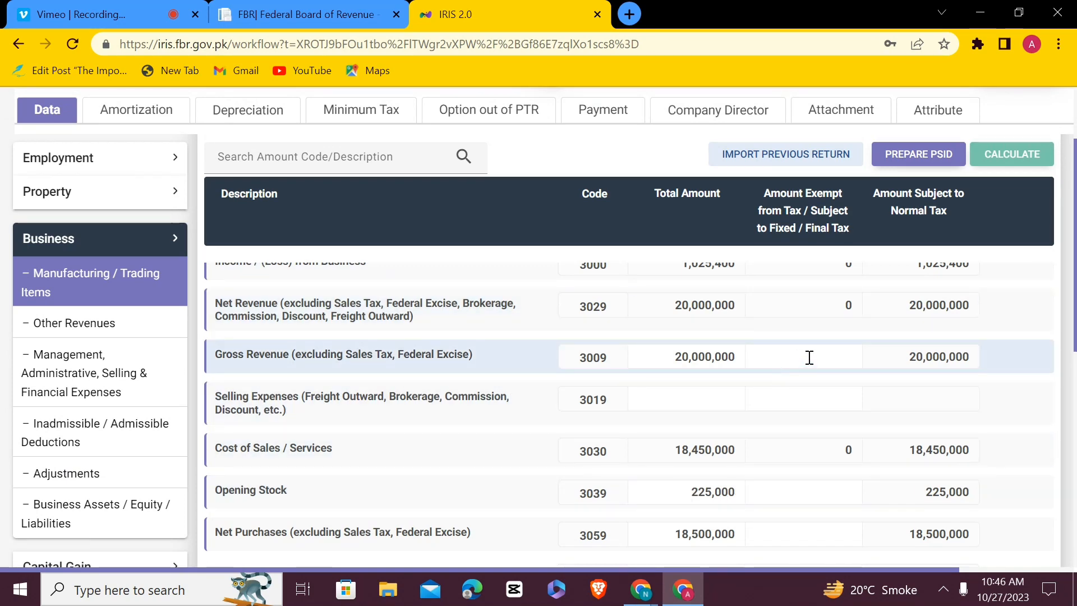
{"action": "scroll", "coordinate": [810, 357], "scroll_direction": "up", "scroll_amount": 3}
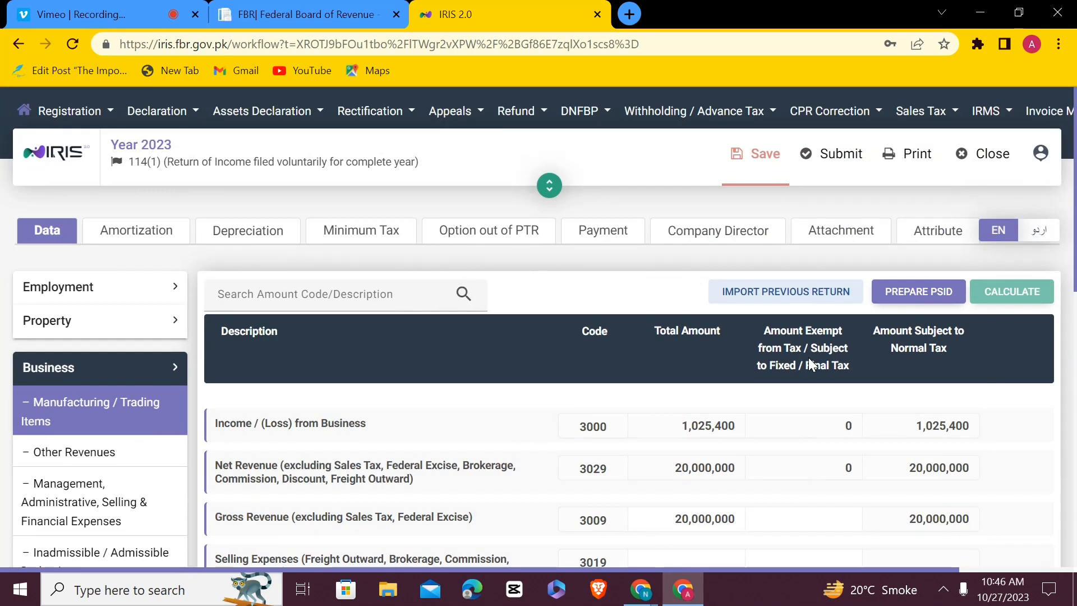
{"action": "scroll", "coordinate": [808, 358], "scroll_direction": "down", "scroll_amount": 4}
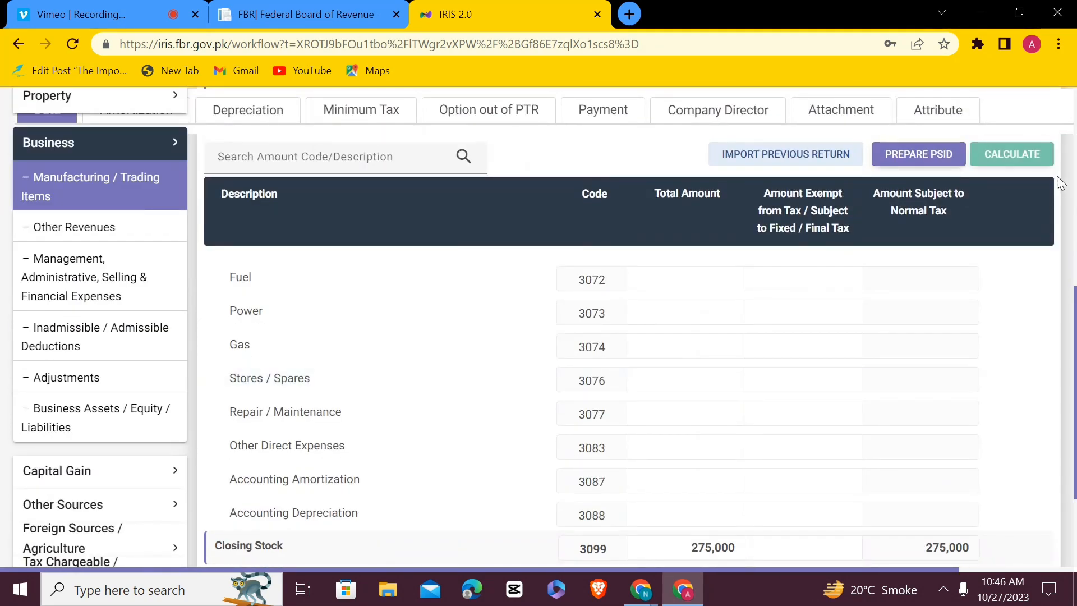
{"action": "left_click_drag", "start_coordinate": [1075, 320], "coordinate": [1076, 366]}
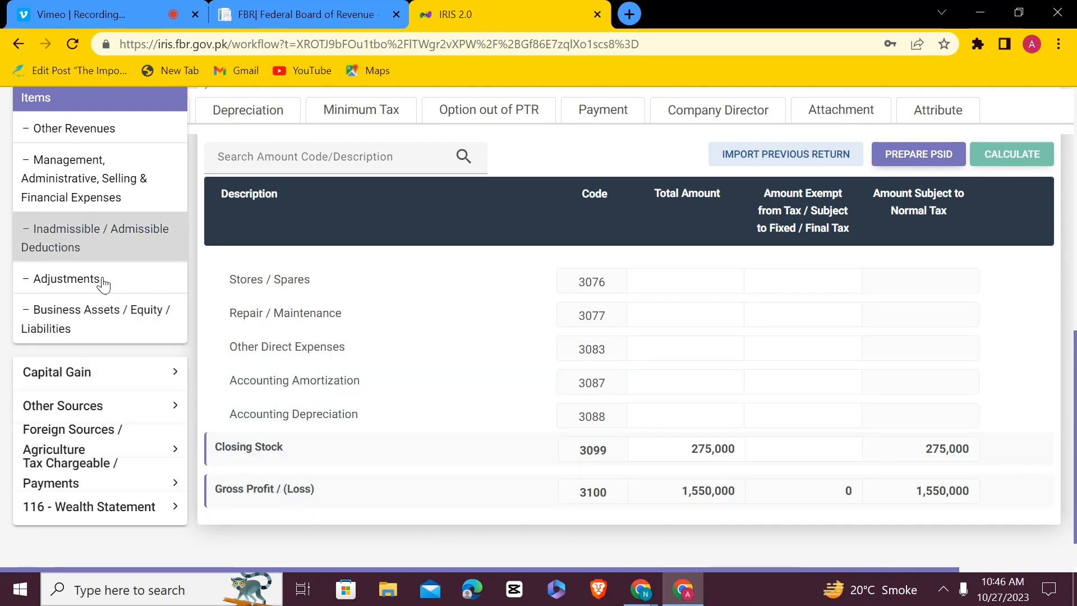
Reopen Management, Administrative, Selling & Financial Expenses and check the calculated expense lines and the accounting profit
{"action": "left_click", "coordinate": [100, 183]}
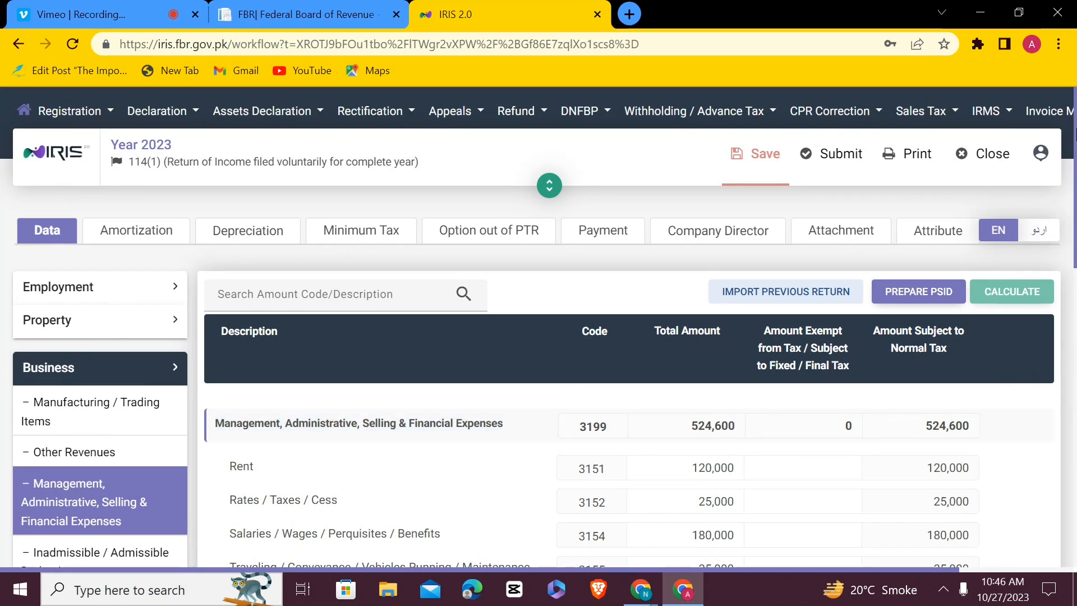
{"action": "scroll", "coordinate": [628, 365], "scroll_direction": "down", "scroll_amount": 9}
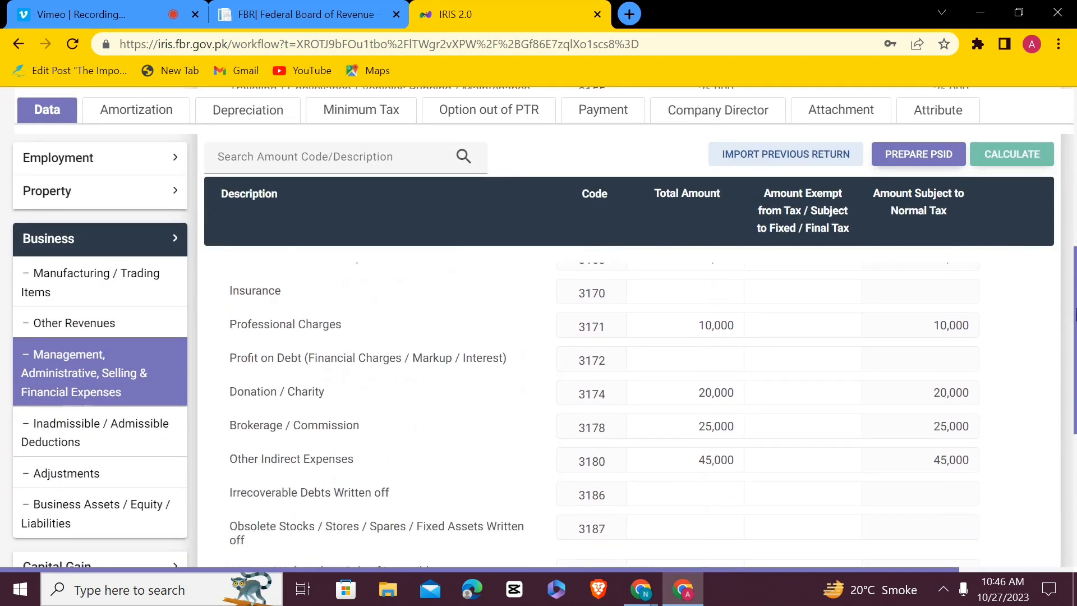
{"action": "left_click_drag", "start_coordinate": [1074, 314], "coordinate": [1074, 418]}
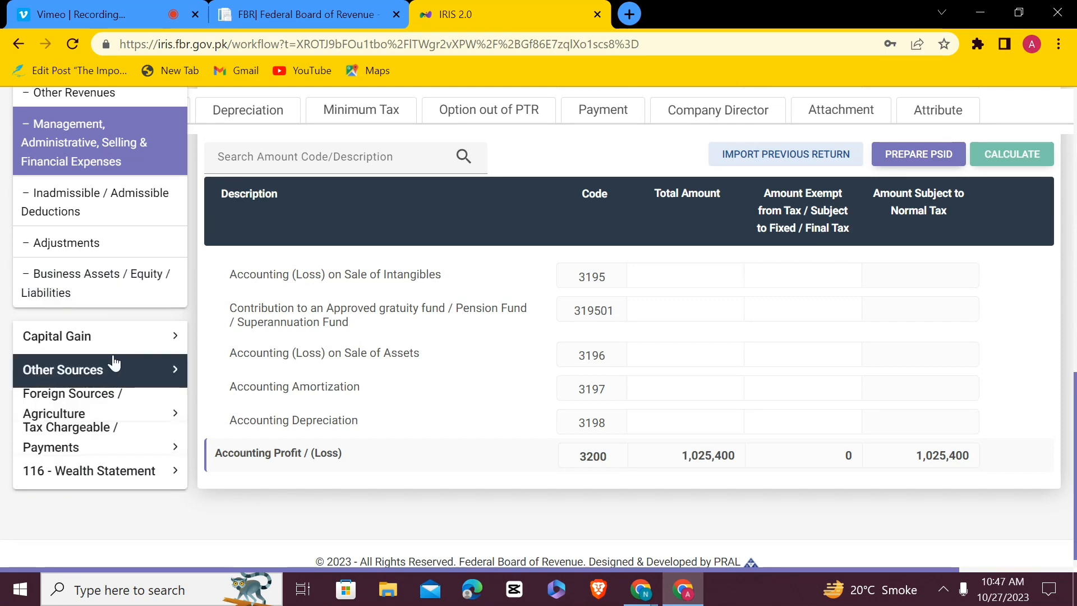
{"action": "scroll", "coordinate": [1074, 245], "scroll_direction": "up", "scroll_amount": 4}
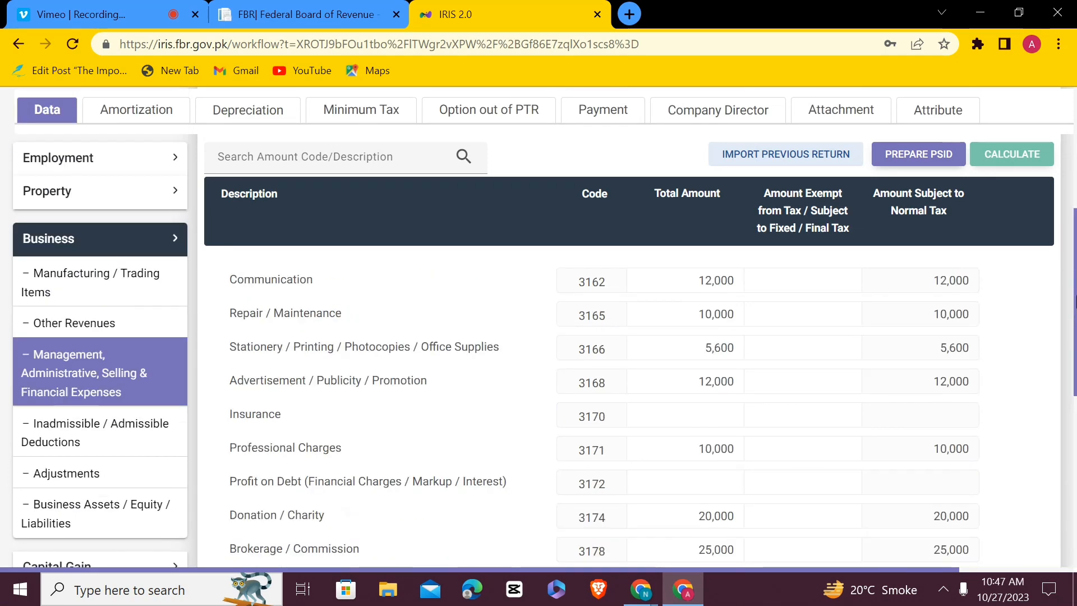
Open Computations under Tax Chargeable / Payments and examine the income, tax chargeable and admitted income tax lines
{"action": "scroll", "coordinate": [750, 370], "scroll_direction": "down", "scroll_amount": 5}
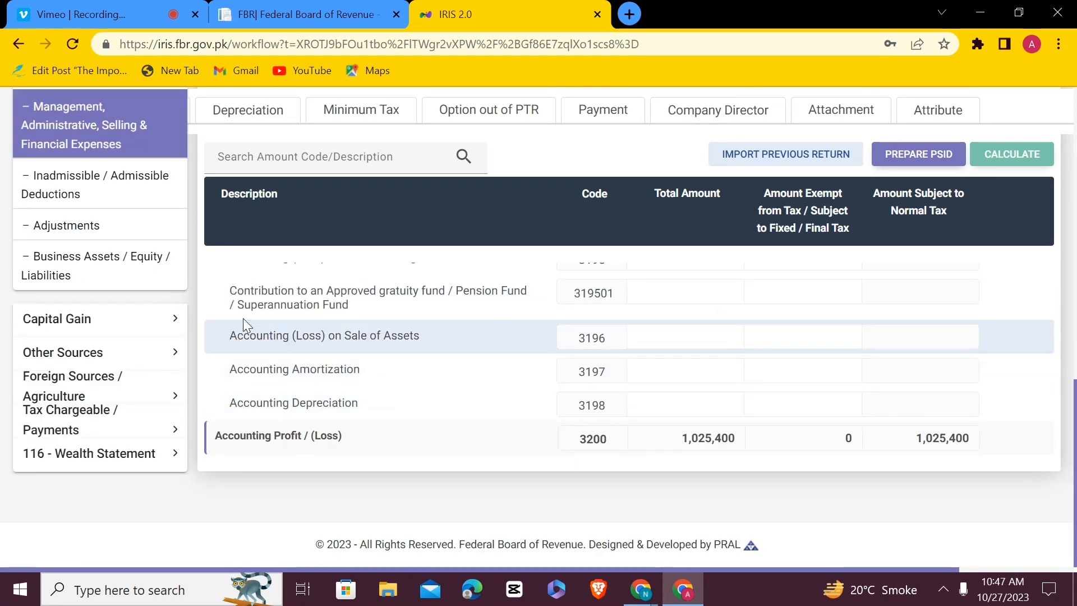
{"action": "left_click", "coordinate": [114, 427]}
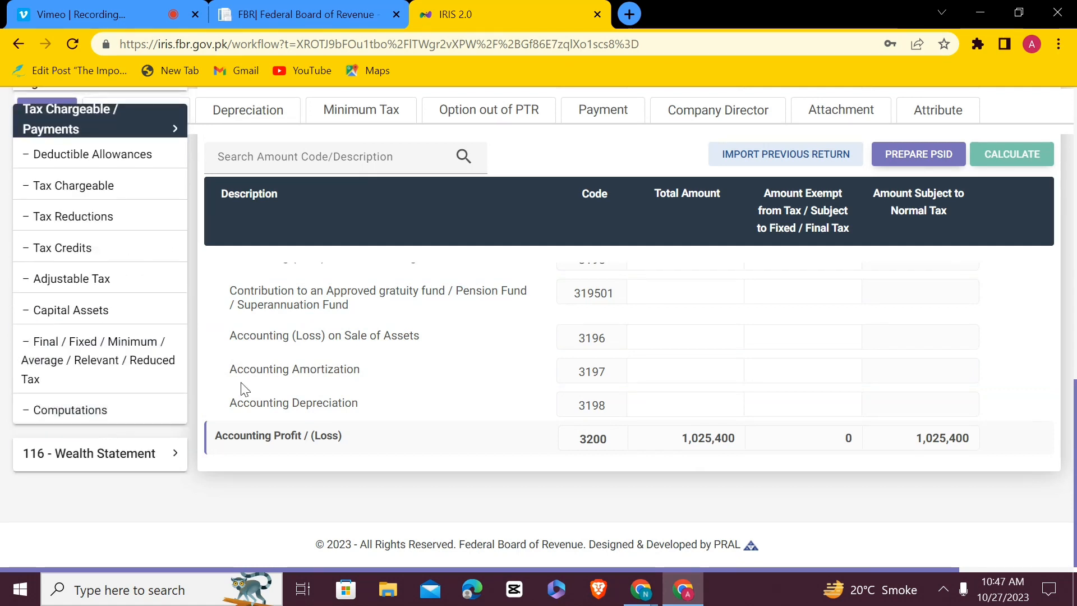
{"action": "left_click", "coordinate": [104, 412]}
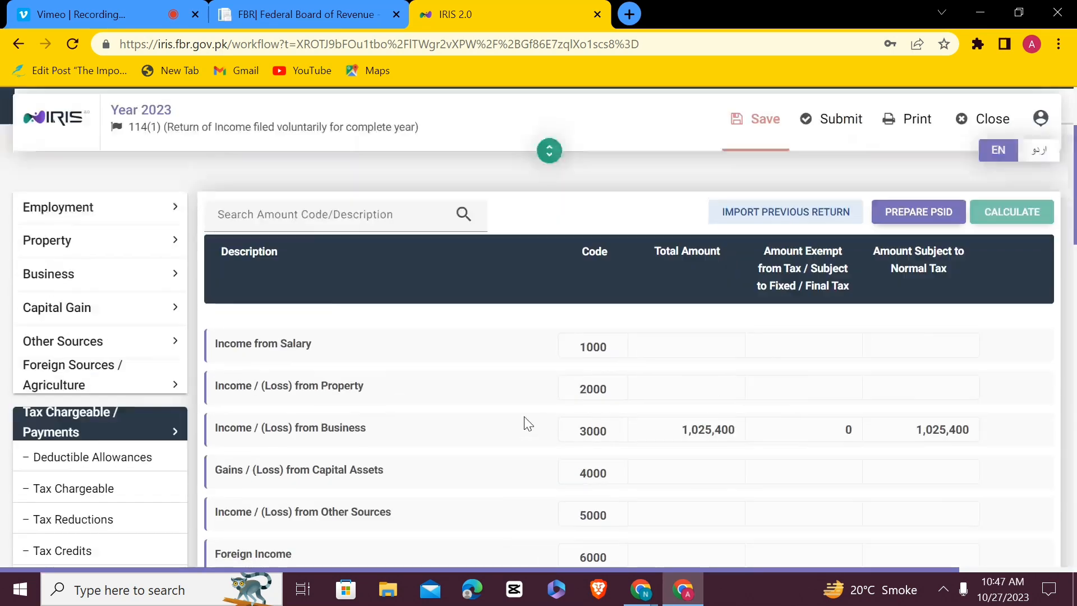
{"action": "scroll", "coordinate": [539, 402], "scroll_direction": "down", "scroll_amount": 5}
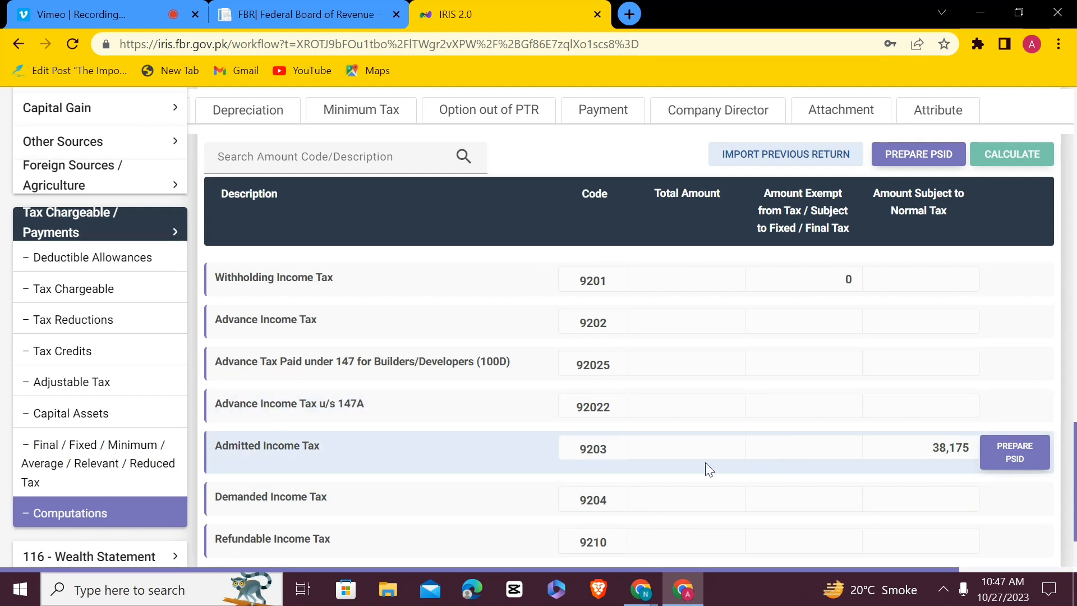
{"action": "scroll", "coordinate": [632, 439], "scroll_direction": "down", "scroll_amount": 2}
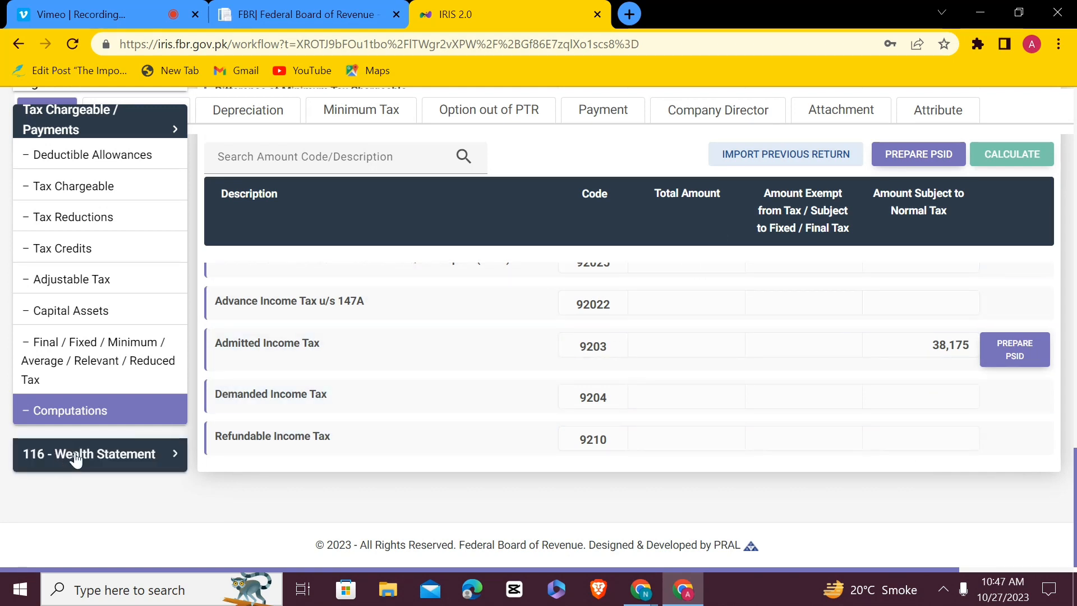
{"action": "scroll", "coordinate": [573, 439], "scroll_direction": "up", "scroll_amount": 5}
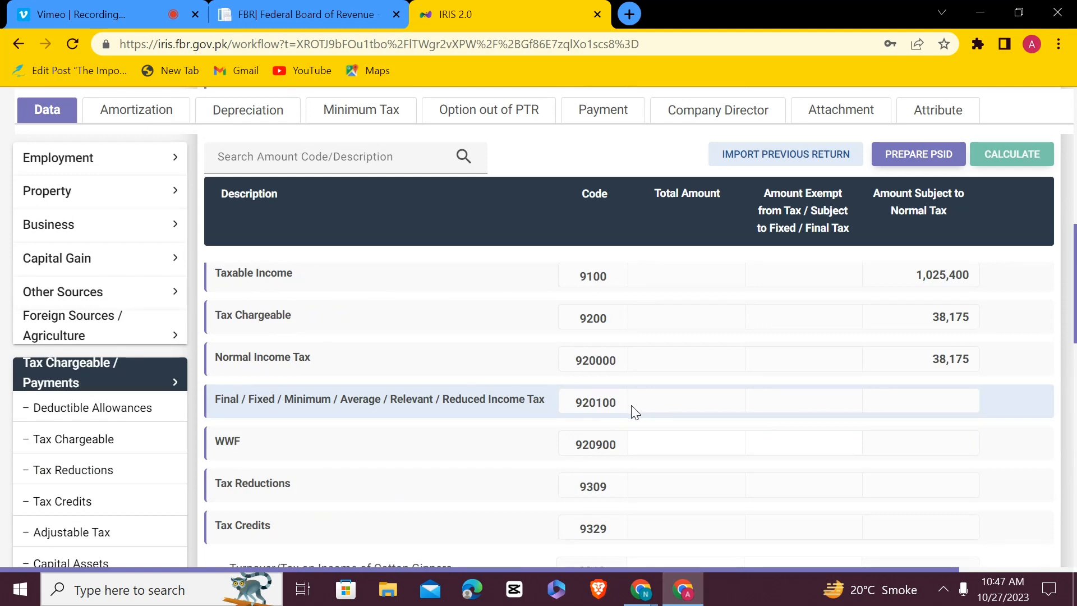
{"action": "scroll", "coordinate": [647, 404], "scroll_direction": "down", "scroll_amount": 5}
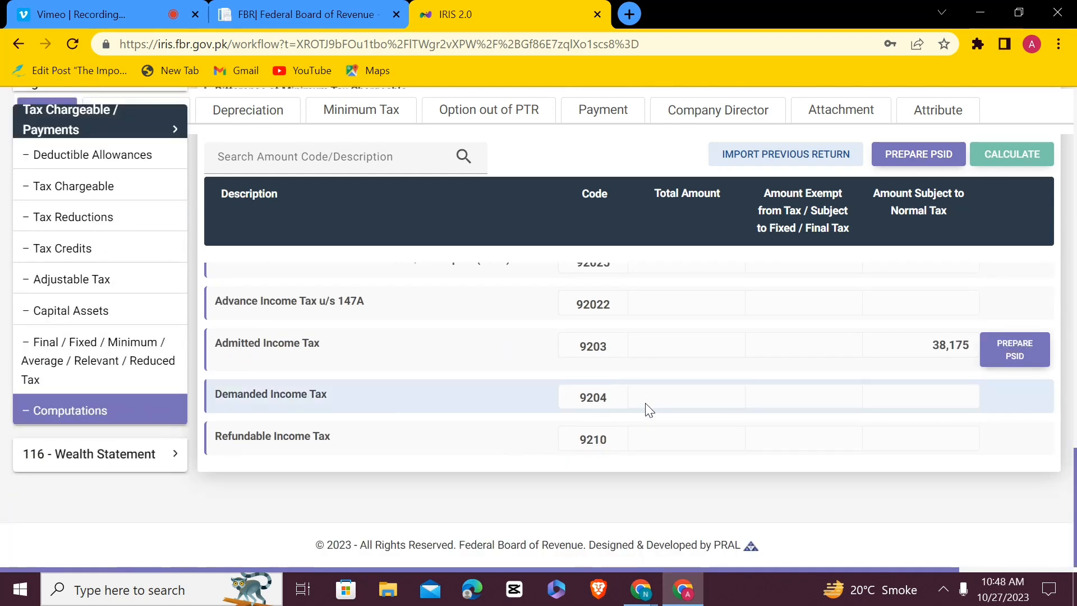
{"action": "scroll", "coordinate": [644, 404], "scroll_direction": "up", "scroll_amount": 10}
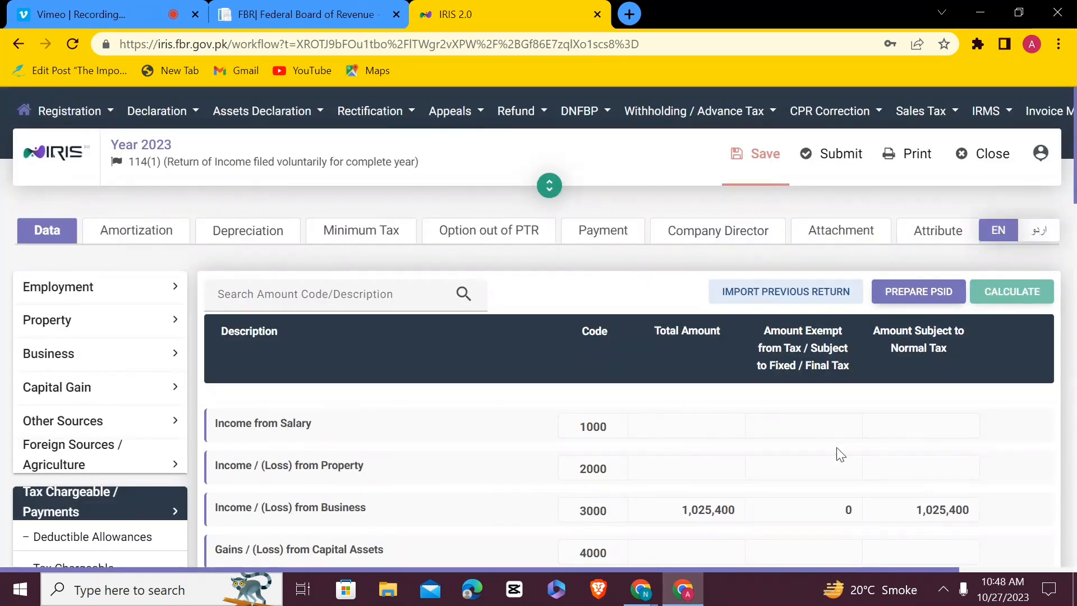
{"action": "scroll", "coordinate": [490, 490], "scroll_direction": "down", "scroll_amount": 10}
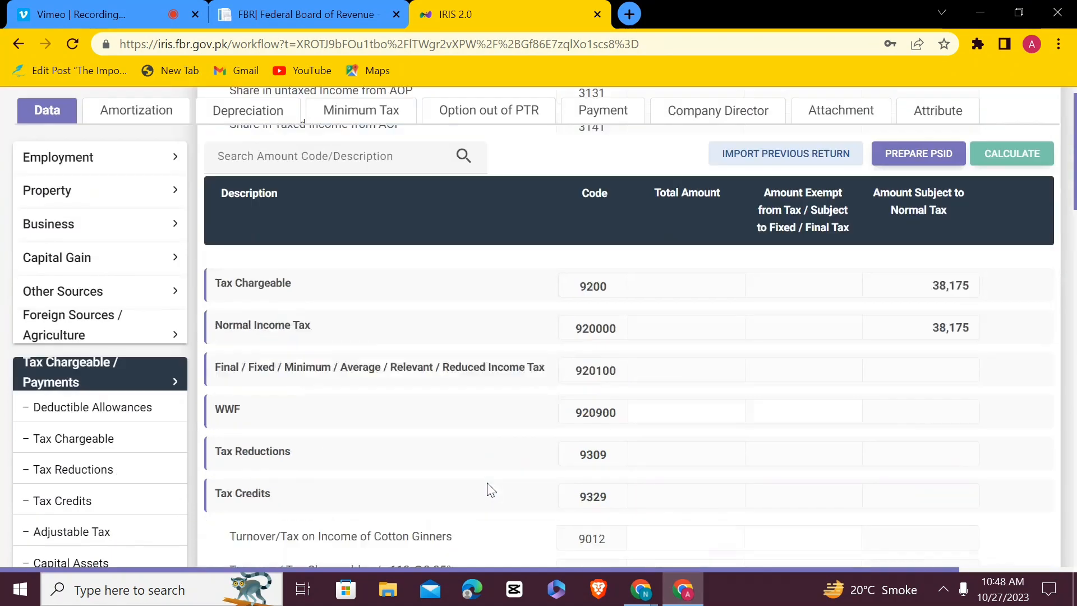
{"action": "scroll", "coordinate": [486, 489], "scroll_direction": "down", "scroll_amount": 10}
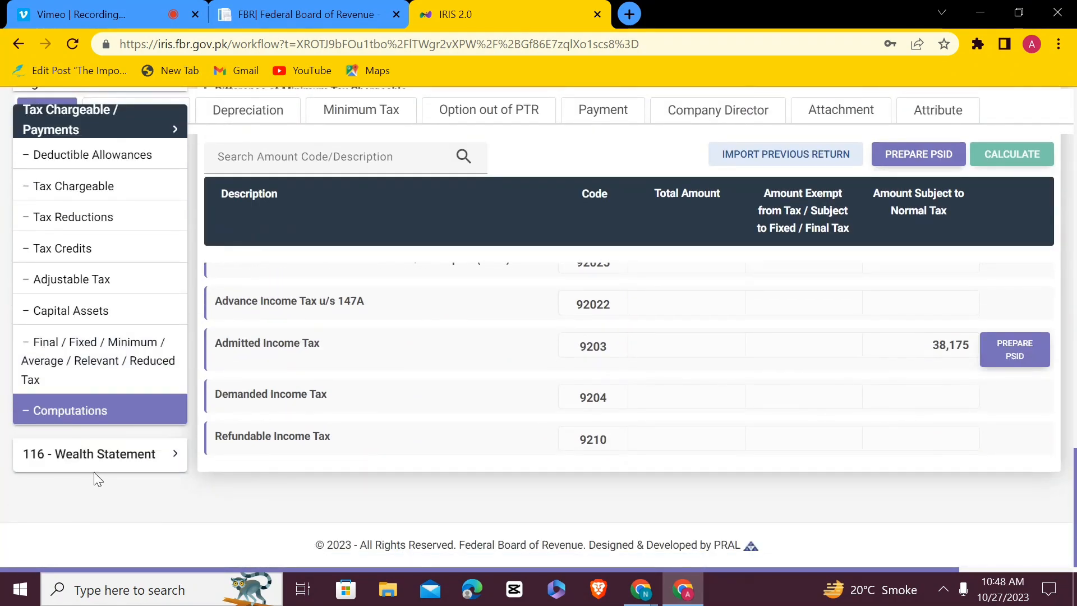
In the Wealth Statement's Personal Expenses, set Other Personal / Household Expenses, code 7087, to 750,000 and calculate the return
{"action": "left_click", "coordinate": [115, 455]}
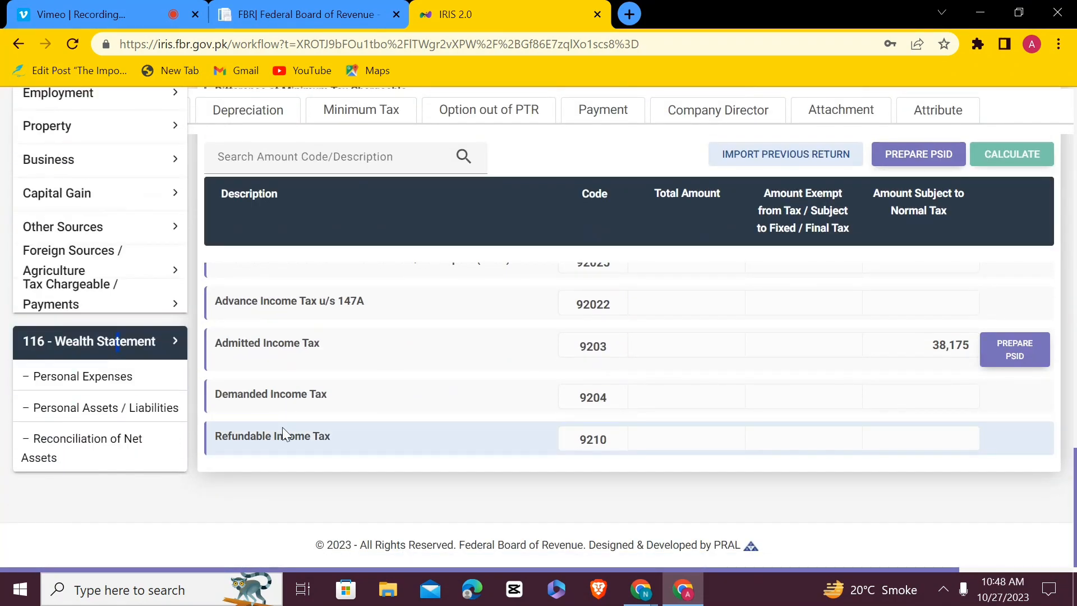
{"action": "left_click", "coordinate": [109, 382]}
{"action": "scroll", "coordinate": [561, 488], "scroll_direction": "down", "scroll_amount": 2}
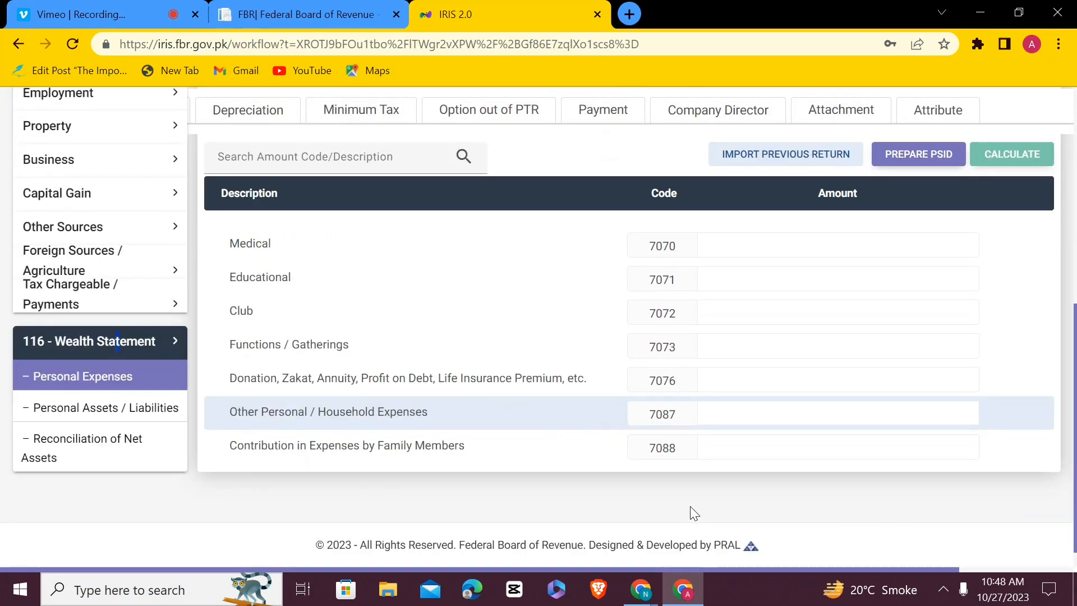
{"action": "scroll", "coordinate": [524, 384], "scroll_direction": "up", "scroll_amount": 3}
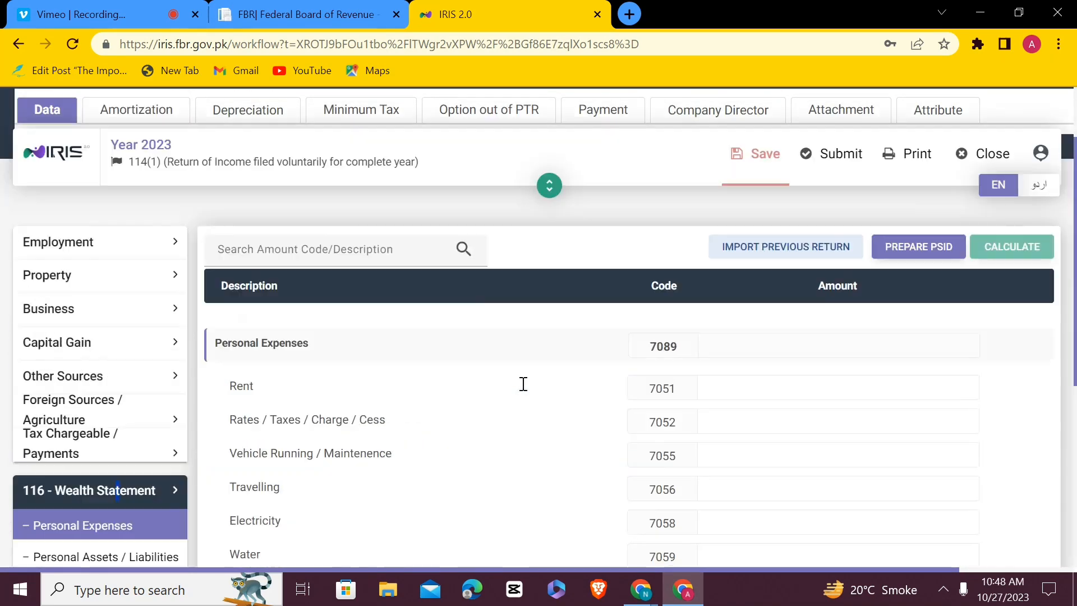
{"action": "scroll", "coordinate": [523, 384], "scroll_direction": "up", "scroll_amount": 1}
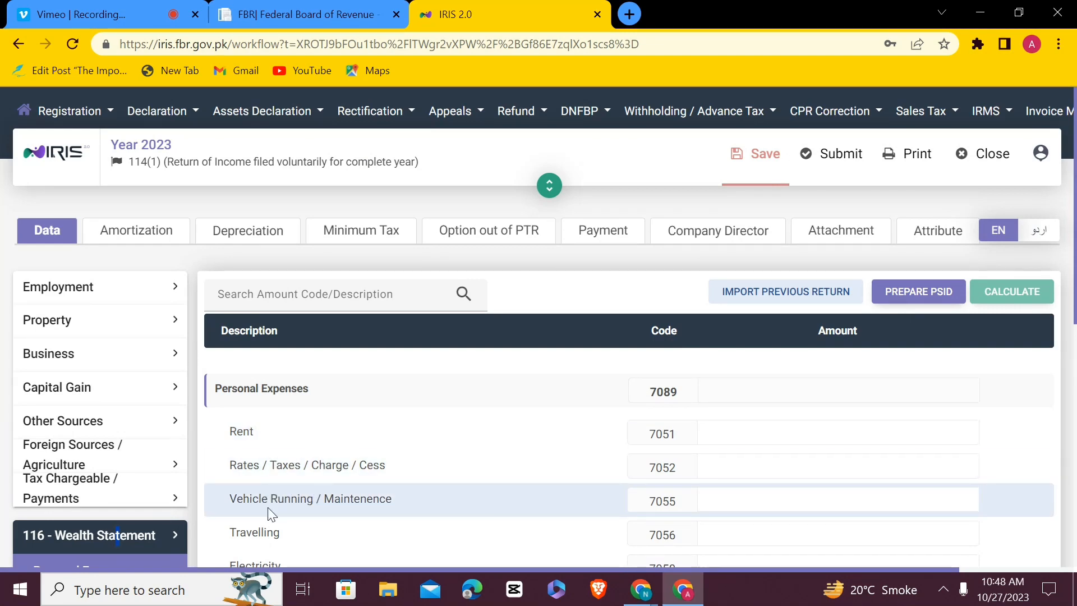
{"action": "scroll", "coordinate": [391, 503], "scroll_direction": "down", "scroll_amount": 10}
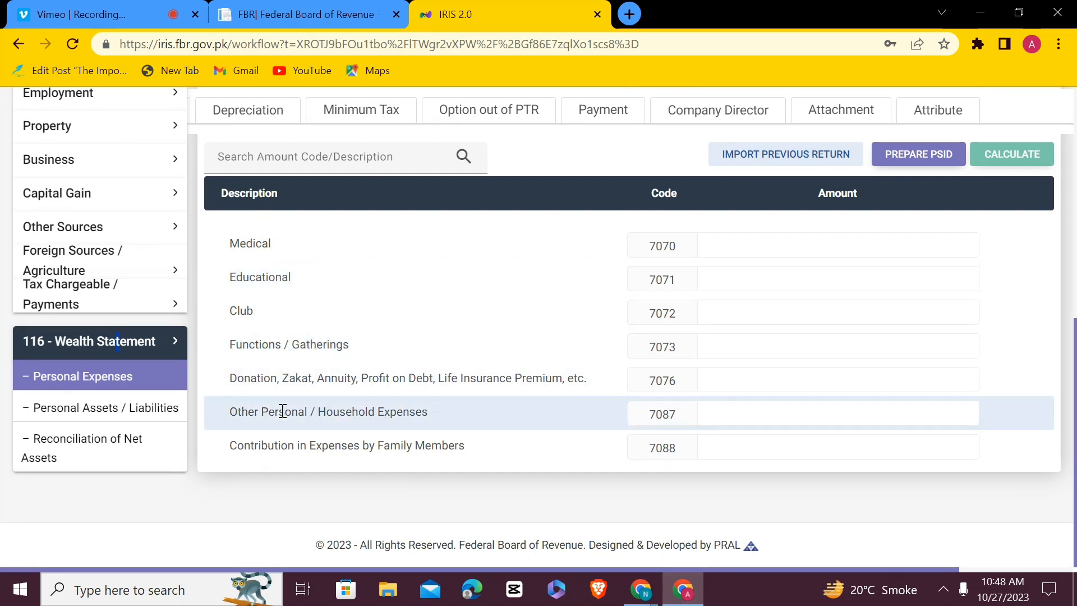
{"action": "left_click", "coordinate": [872, 414]}
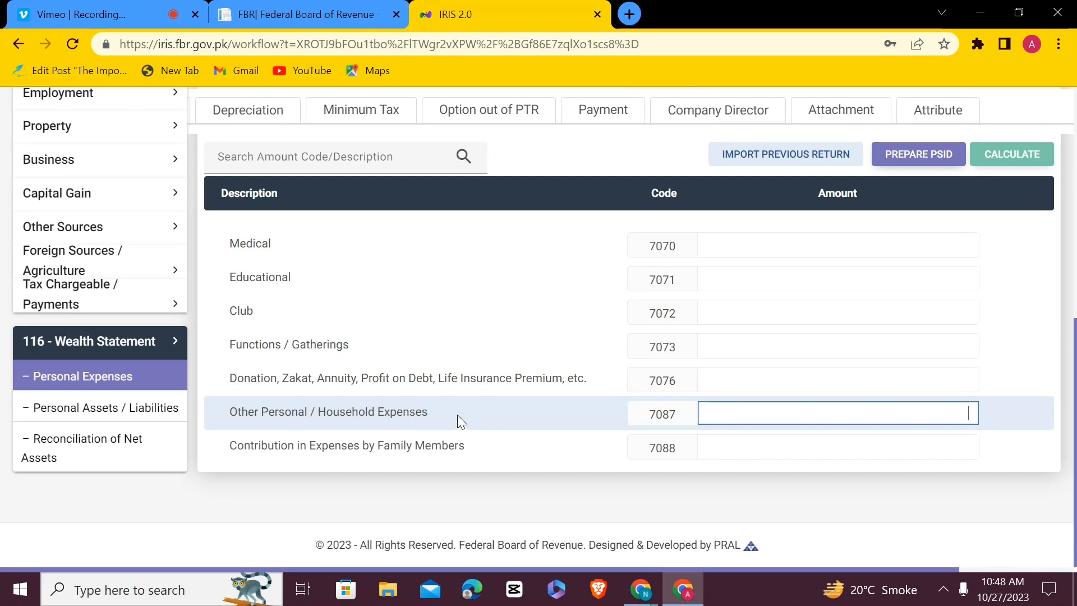
{"action": "type", "text": "750,00"}
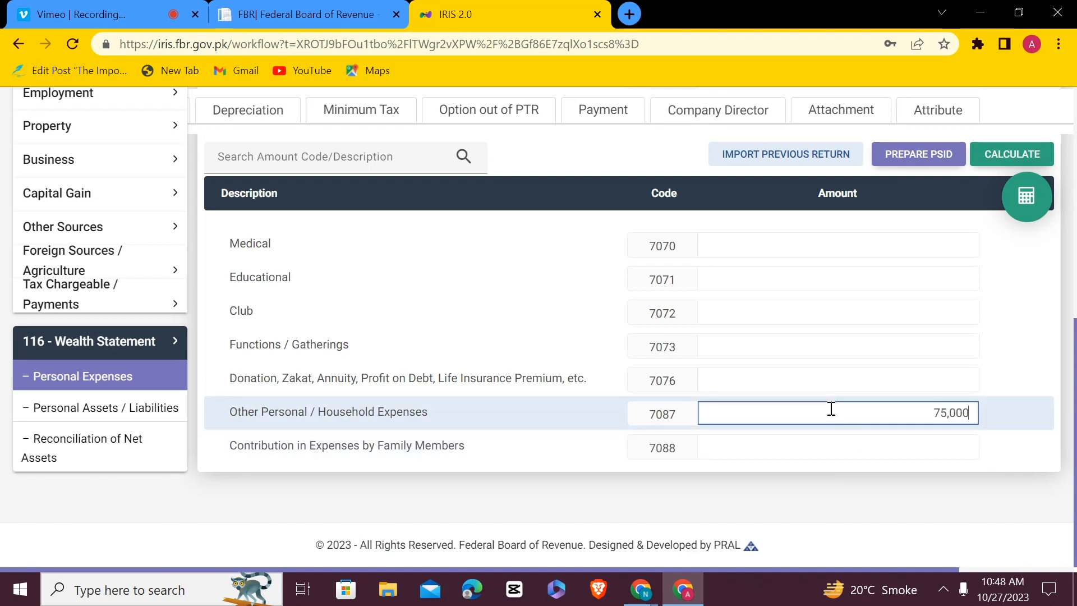
{"action": "type", "text": "0"}
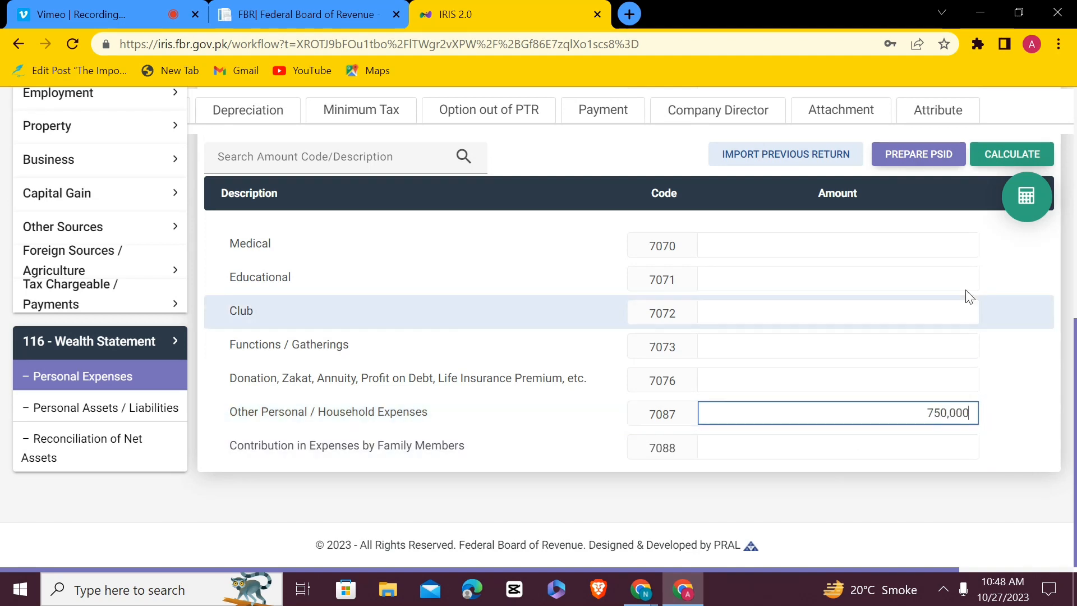
{"action": "left_click", "coordinate": [1021, 207]}
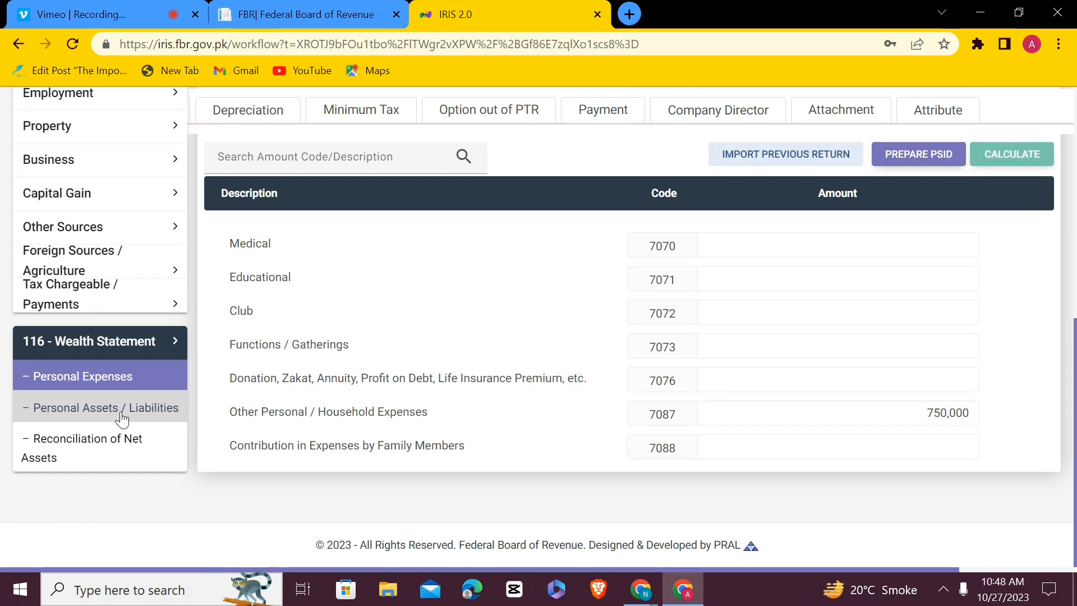
Open the Wealth Statement's Personal Assets / Liabilities and review the declared asset entries
{"action": "left_click", "coordinate": [122, 419]}
{"action": "scroll", "coordinate": [825, 479], "scroll_direction": "up", "scroll_amount": 3}
{"action": "scroll", "coordinate": [832, 499], "scroll_direction": "down", "scroll_amount": 5}
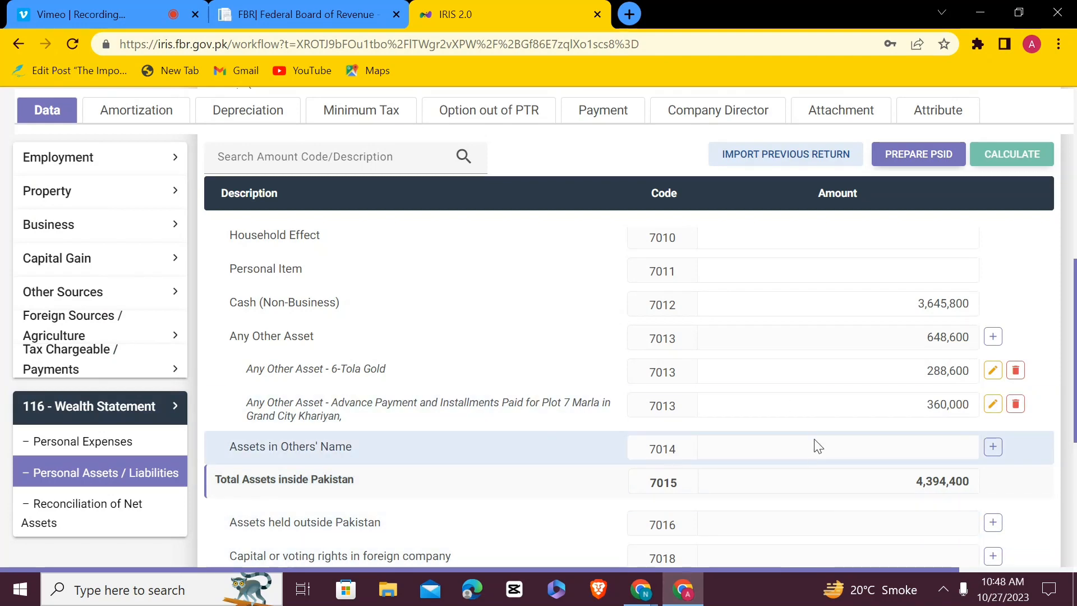
{"action": "scroll", "coordinate": [812, 447], "scroll_direction": "up", "scroll_amount": 5}
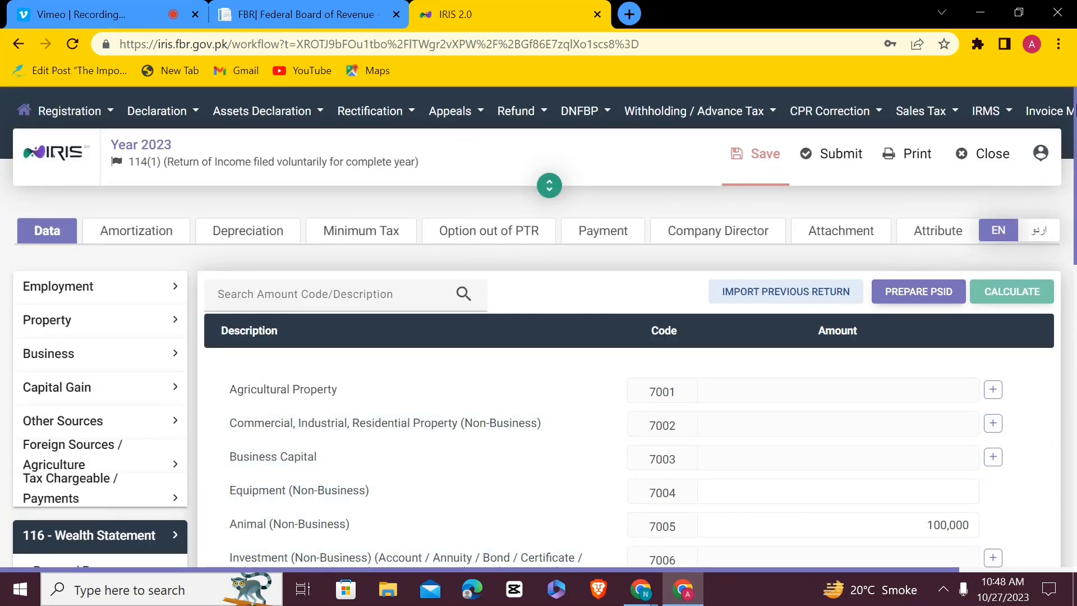
{"action": "scroll", "coordinate": [1074, 131], "scroll_direction": "down", "scroll_amount": 5}
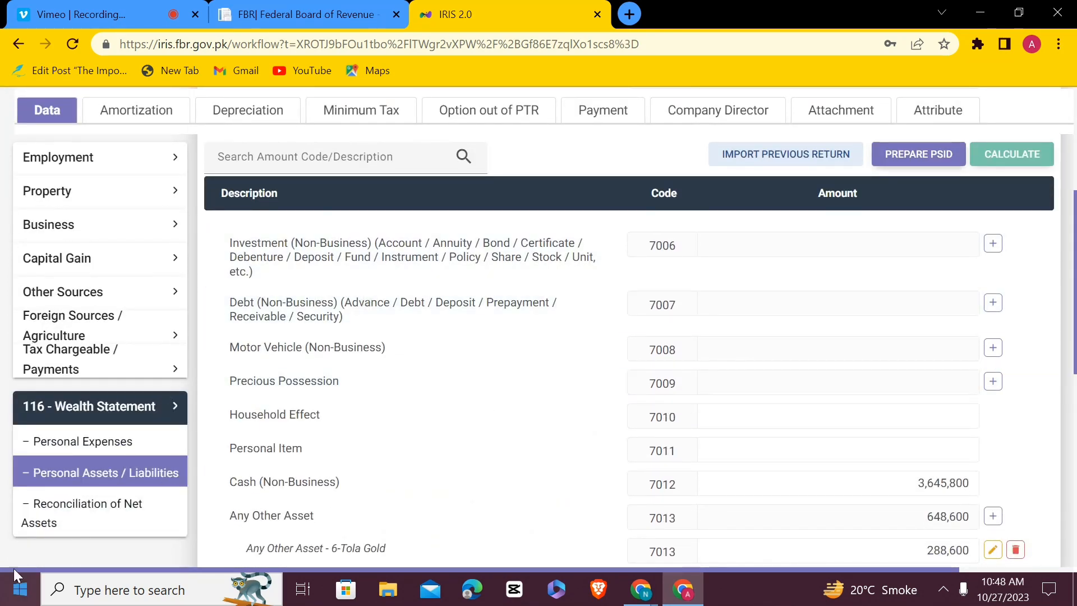
In Reconciliation of Net Assets, set income declared subject to Normal Tax, code 7031, to 1,025,000, calculate, and check the Unreconciled Amount
{"action": "left_click", "coordinate": [93, 521]}
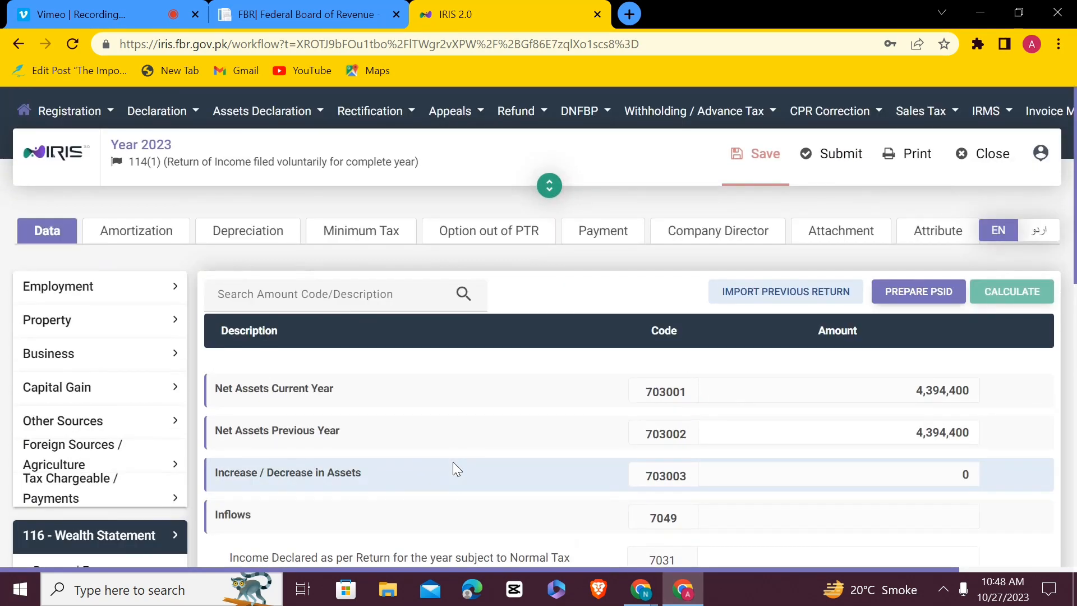
{"action": "scroll", "coordinate": [453, 466], "scroll_direction": "down", "scroll_amount": 2}
{"action": "scroll", "coordinate": [449, 473], "scroll_direction": "down", "scroll_amount": 8}
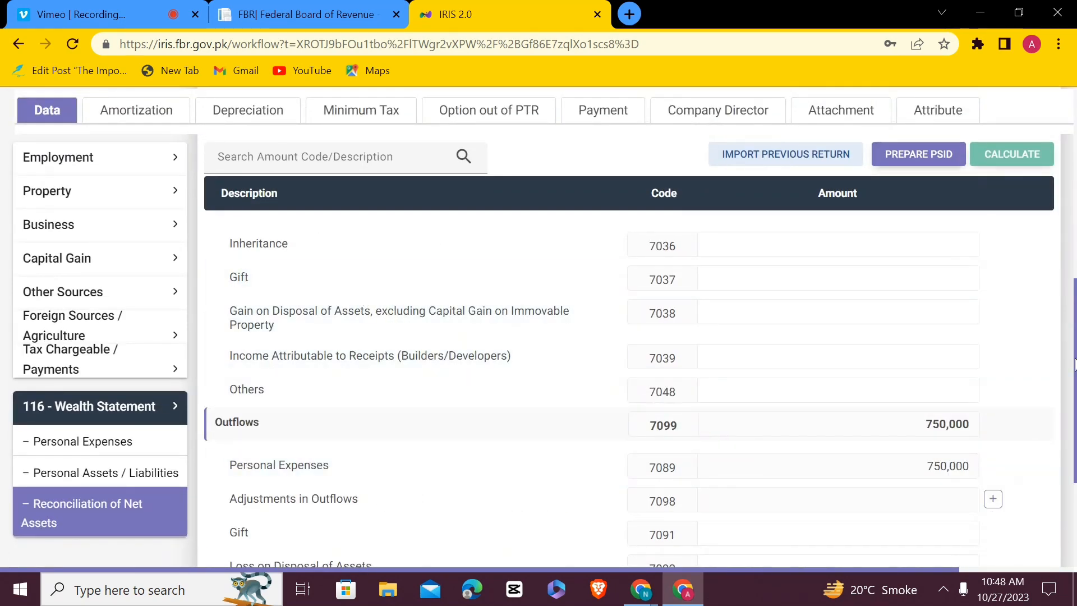
{"action": "left_click_drag", "start_coordinate": [1075, 337], "coordinate": [1075, 247]}
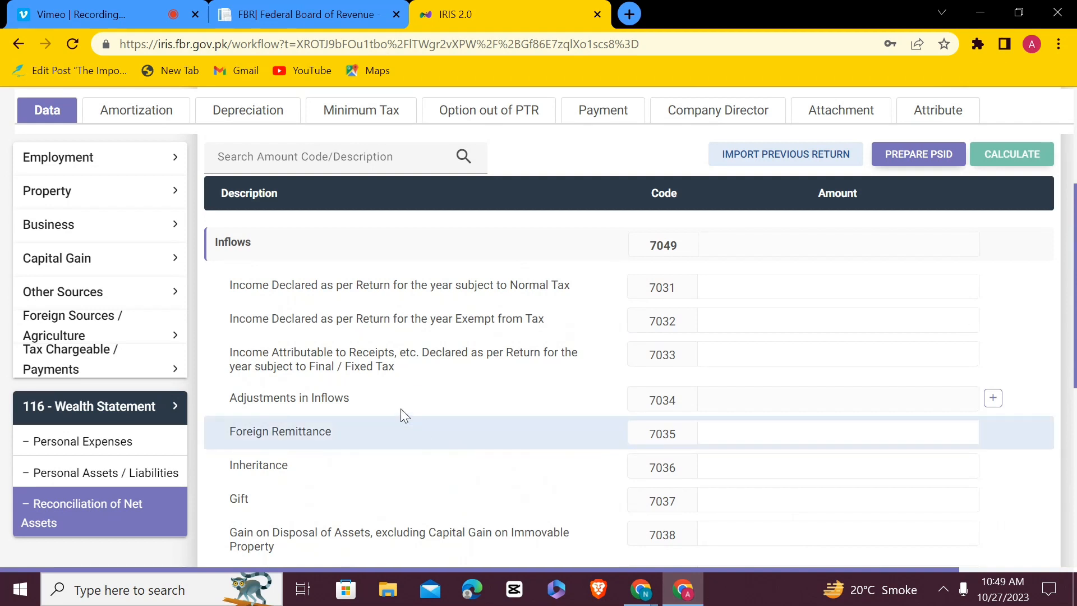
{"action": "left_click", "coordinate": [910, 290]}
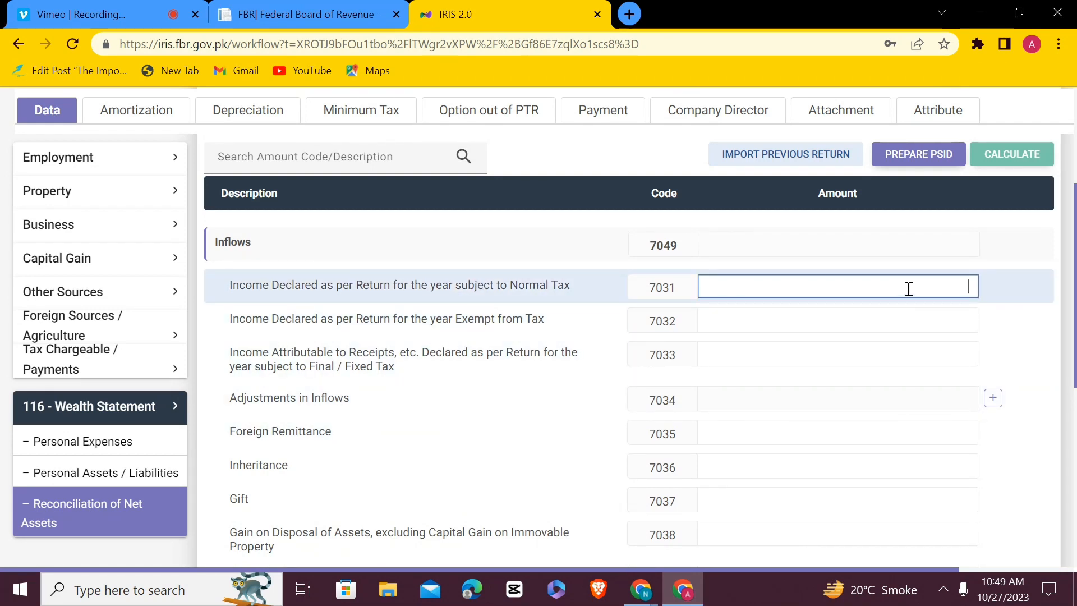
{"action": "type", "text": "102"}
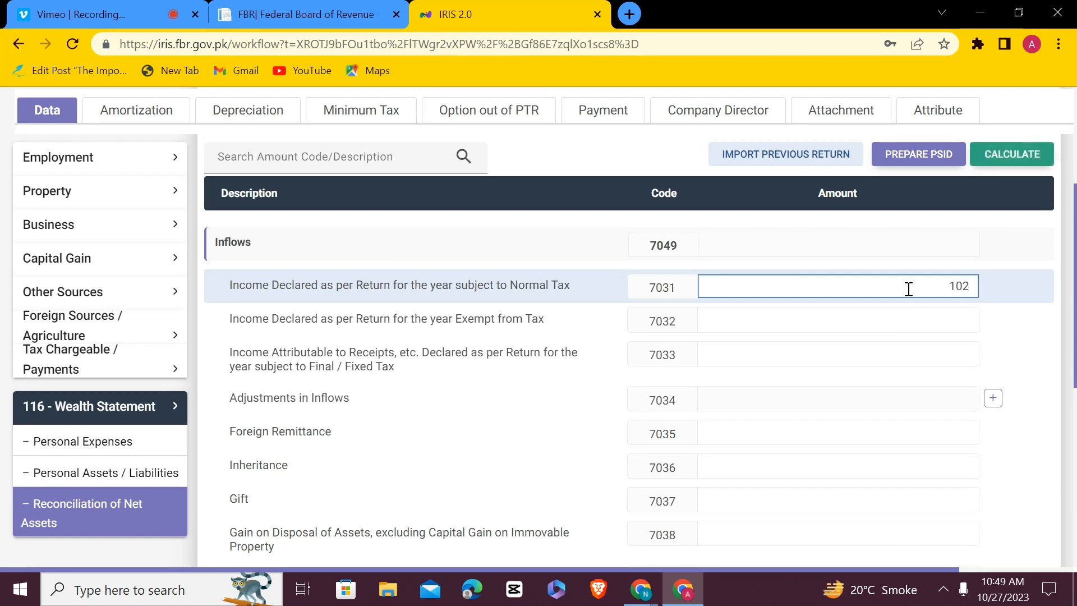
{"action": "type", "text": ","}
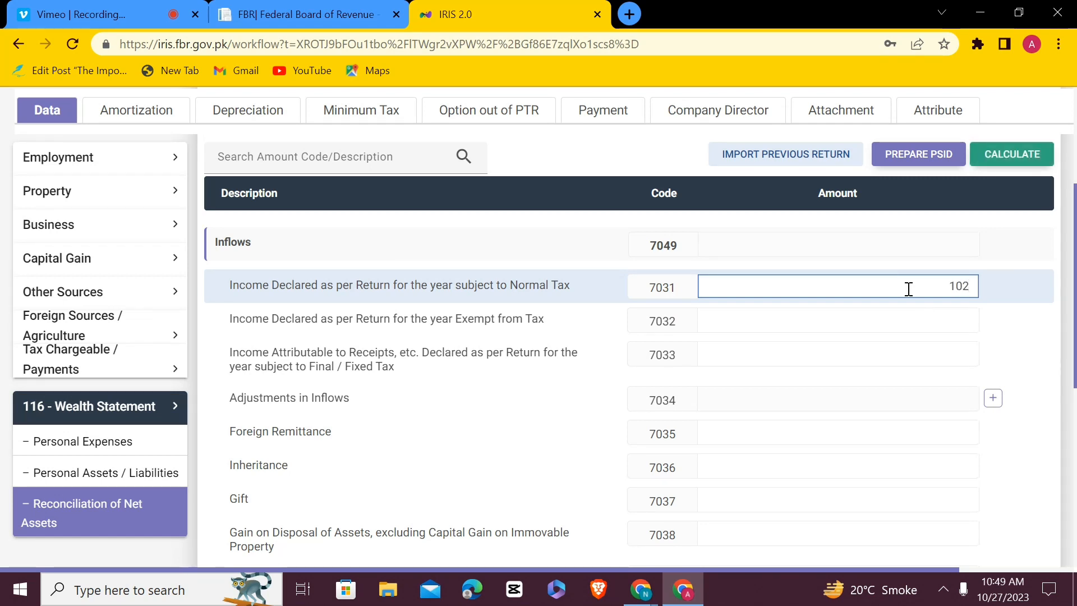
{"action": "type", "text": "555"}
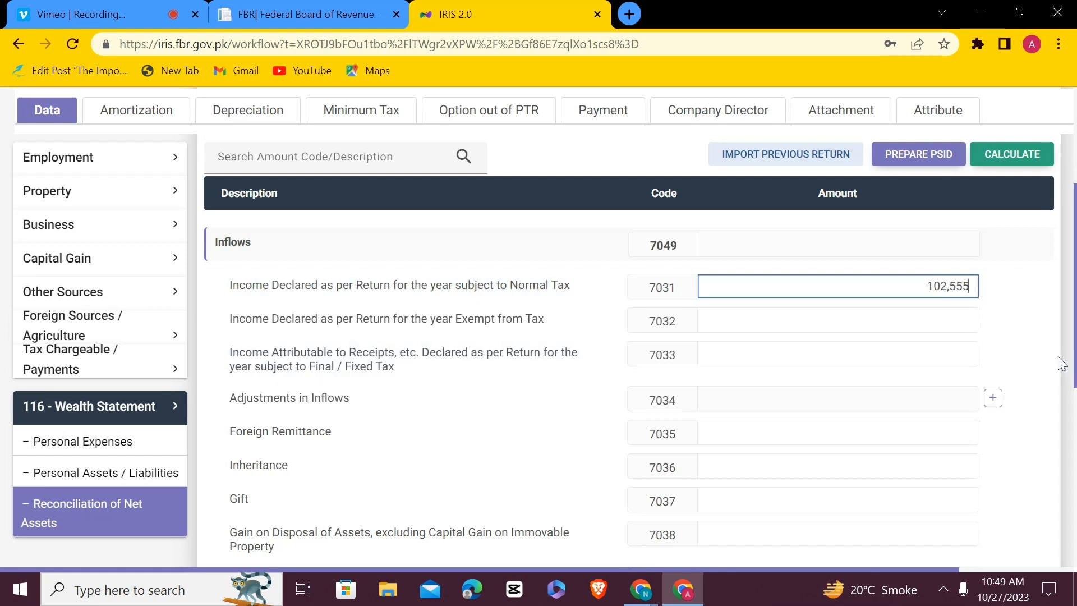
{"action": "key", "text": "BackSpace"}
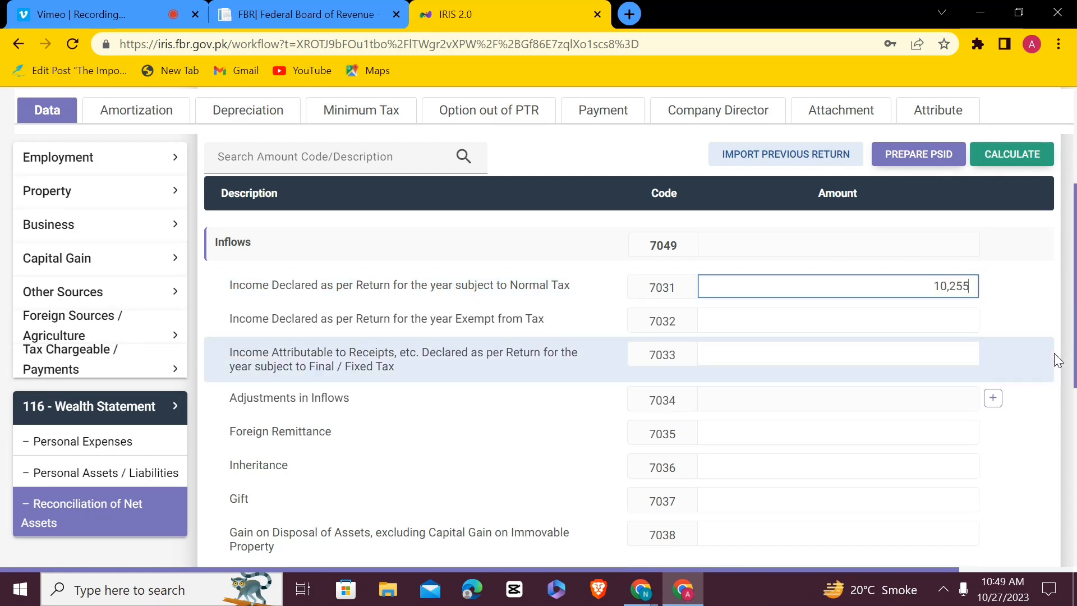
{"action": "key", "text": "BackSpace"}
{"action": "type", "text": "000"}
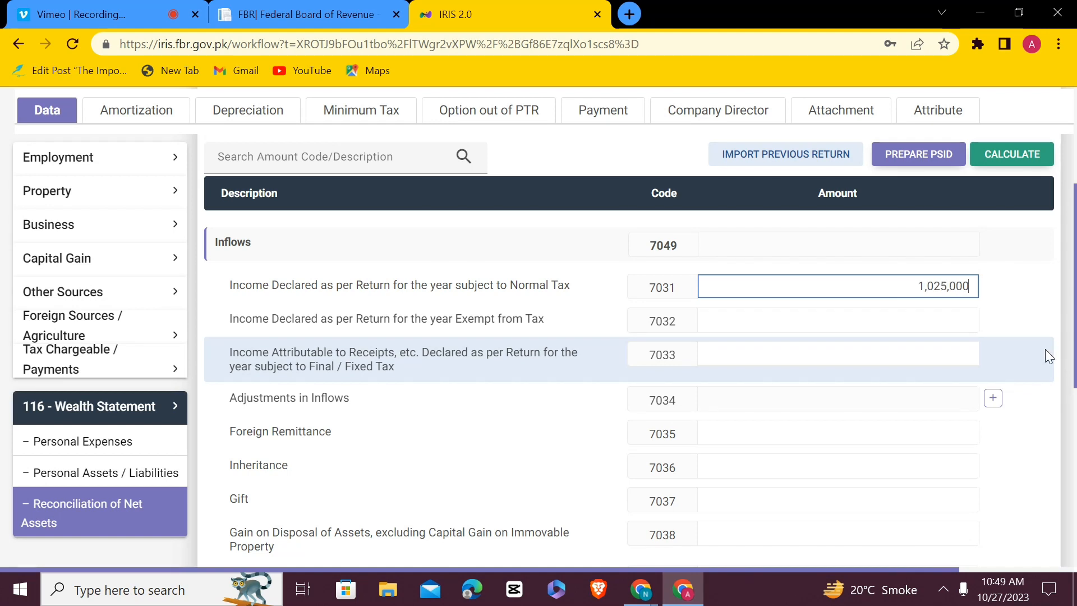
{"action": "left_click", "coordinate": [1002, 163]}
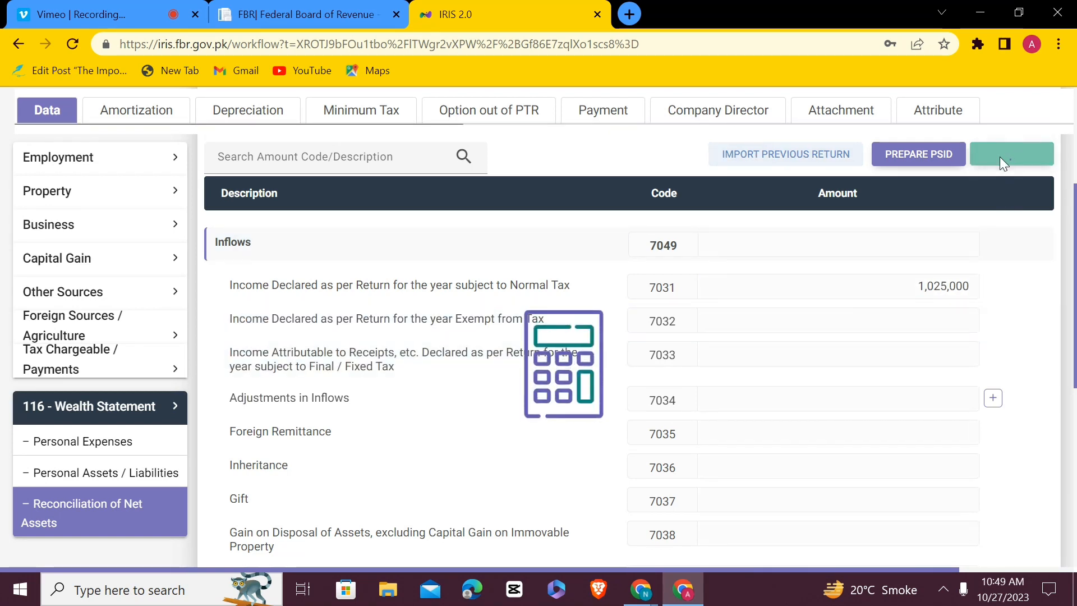
{"action": "scroll", "coordinate": [393, 516], "scroll_direction": "down", "scroll_amount": 10}
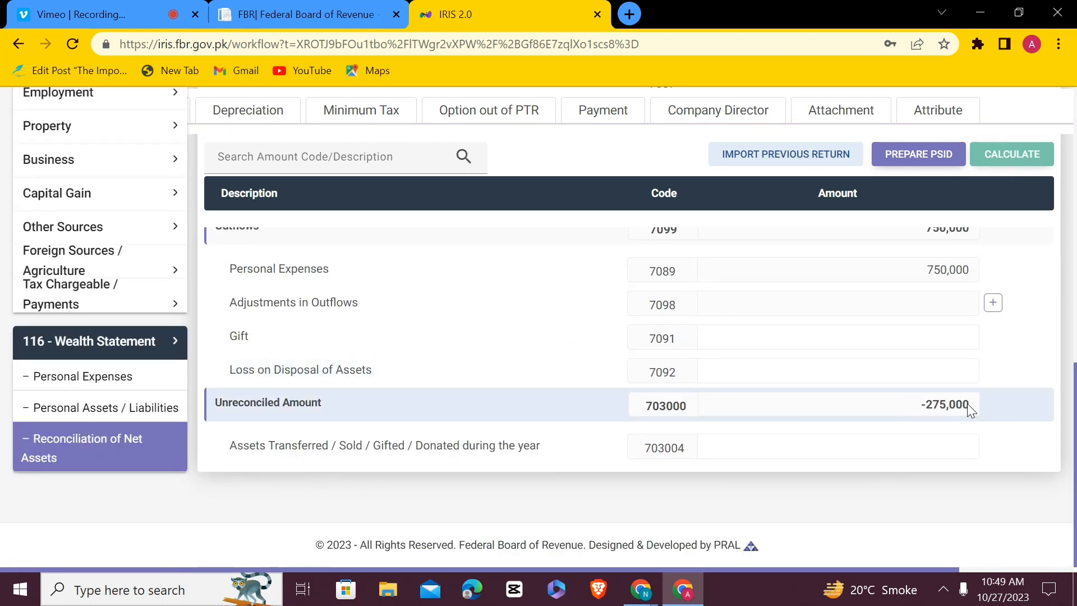
Review the asset entries and totals in Personal Assets / Liabilities, and the inflow and outflow lines in Reconciliation of Net Assets
{"action": "left_click", "coordinate": [122, 409]}
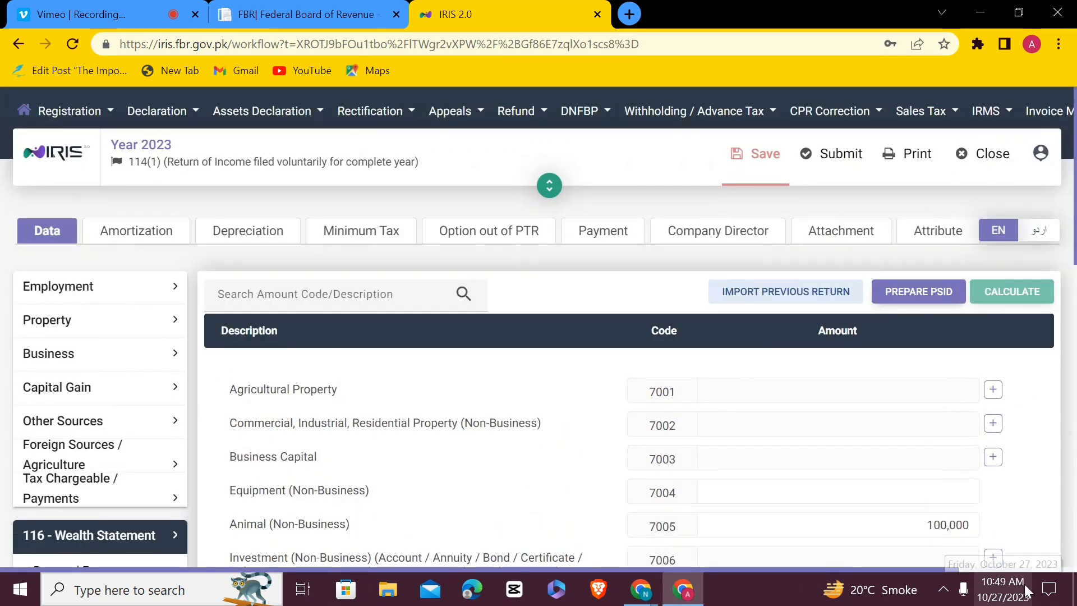
{"action": "scroll", "coordinate": [933, 544], "scroll_direction": "down", "scroll_amount": 10}
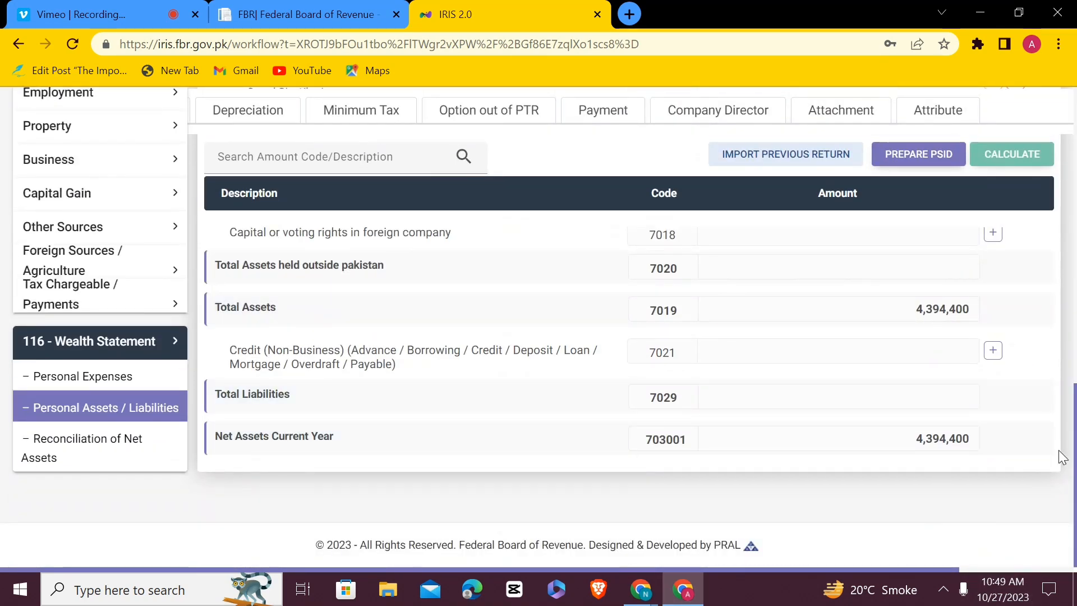
{"action": "left_click_drag", "start_coordinate": [1075, 449], "coordinate": [1076, 348]}
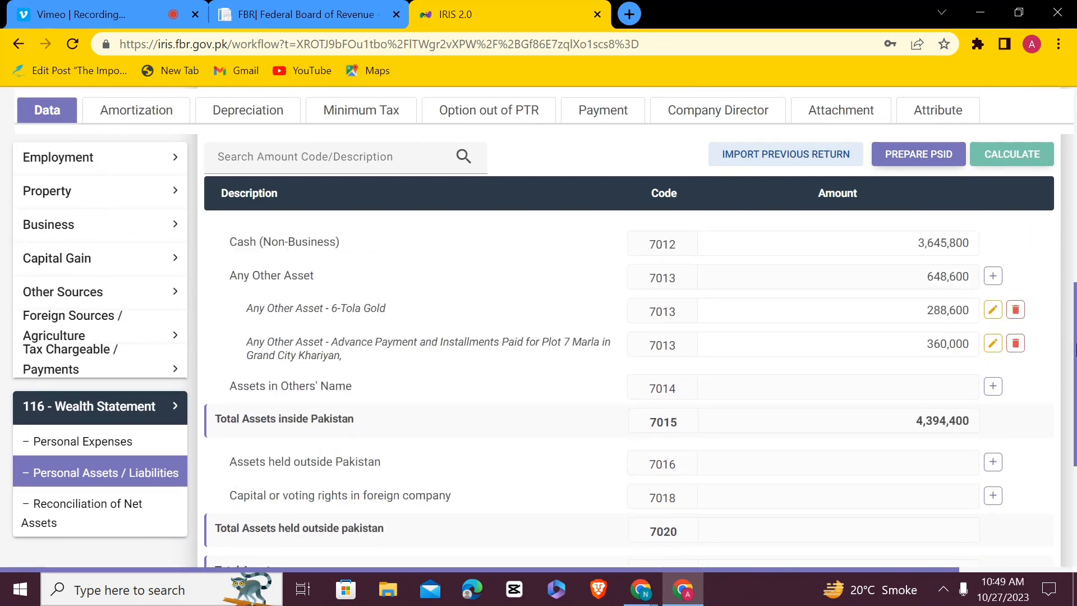
{"action": "left_click_drag", "start_coordinate": [1075, 348], "coordinate": [1074, 396]}
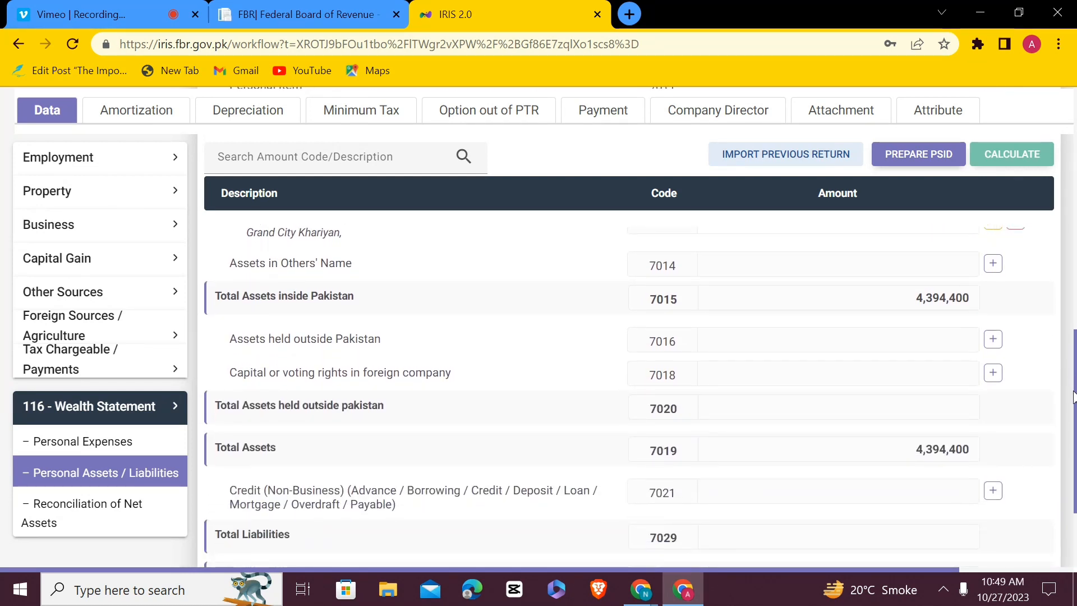
{"action": "left_click", "coordinate": [89, 507]}
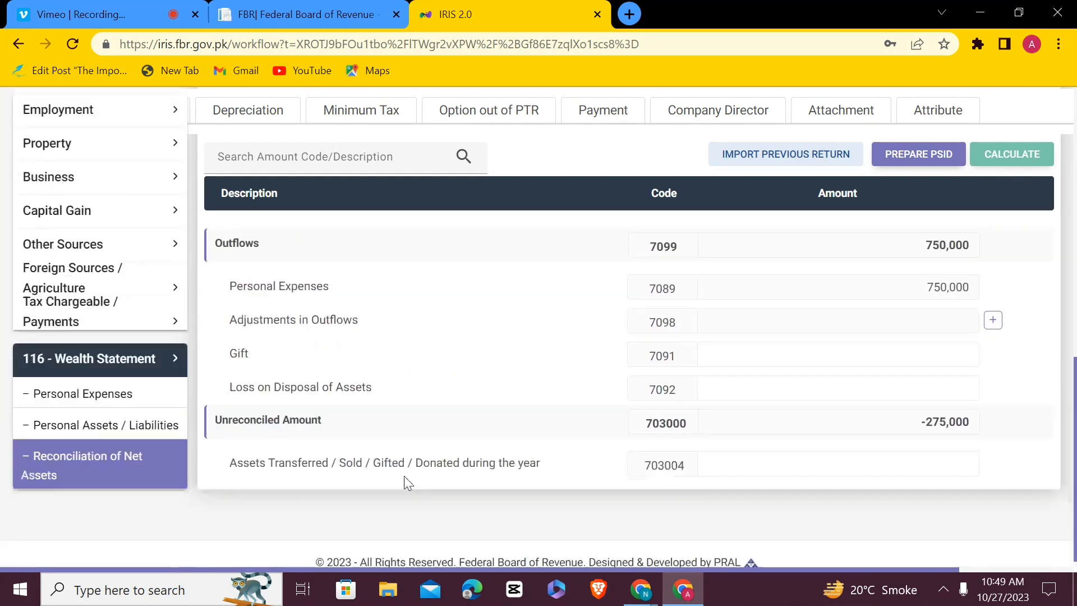
{"action": "scroll", "coordinate": [1045, 496], "scroll_direction": "down", "scroll_amount": 7}
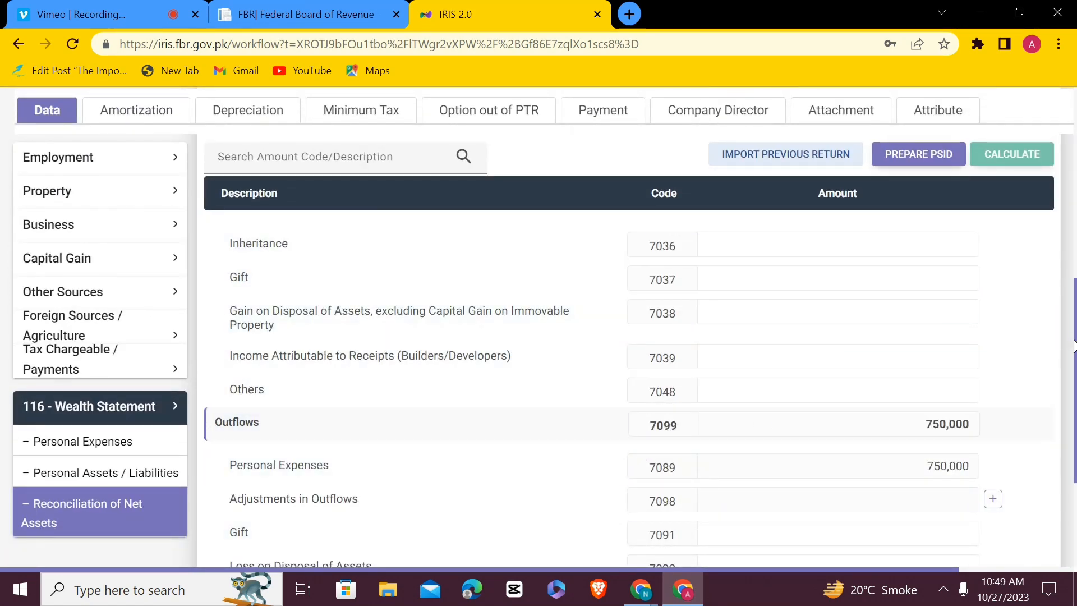
{"action": "scroll", "coordinate": [1075, 349], "scroll_direction": "up", "scroll_amount": 3}
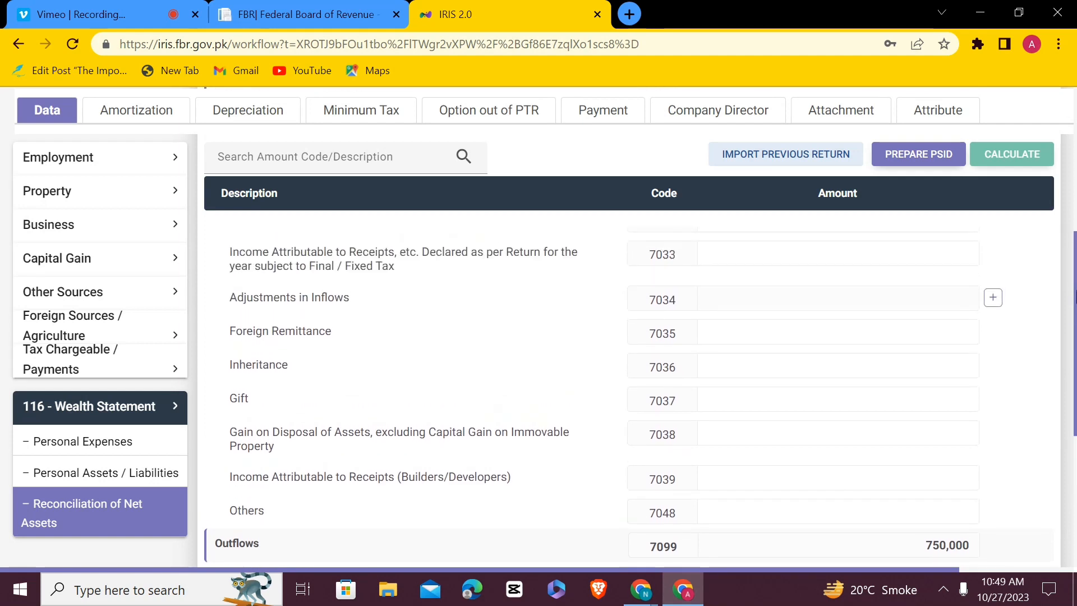
{"action": "left_click_drag", "start_coordinate": [1076, 315], "coordinate": [1076, 197]}
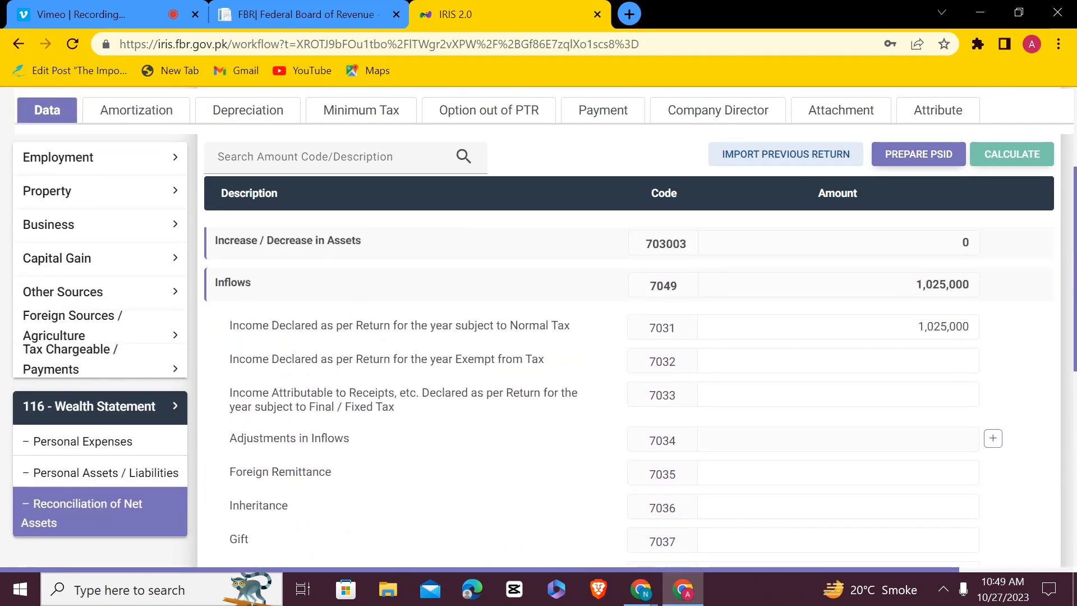
In Personal Assets / Liabilities, set Cash (Non-Business), code 7012, to 0, calculate, and check the Unreconciled Amount in the reconciliation
{"action": "left_click", "coordinate": [115, 471]}
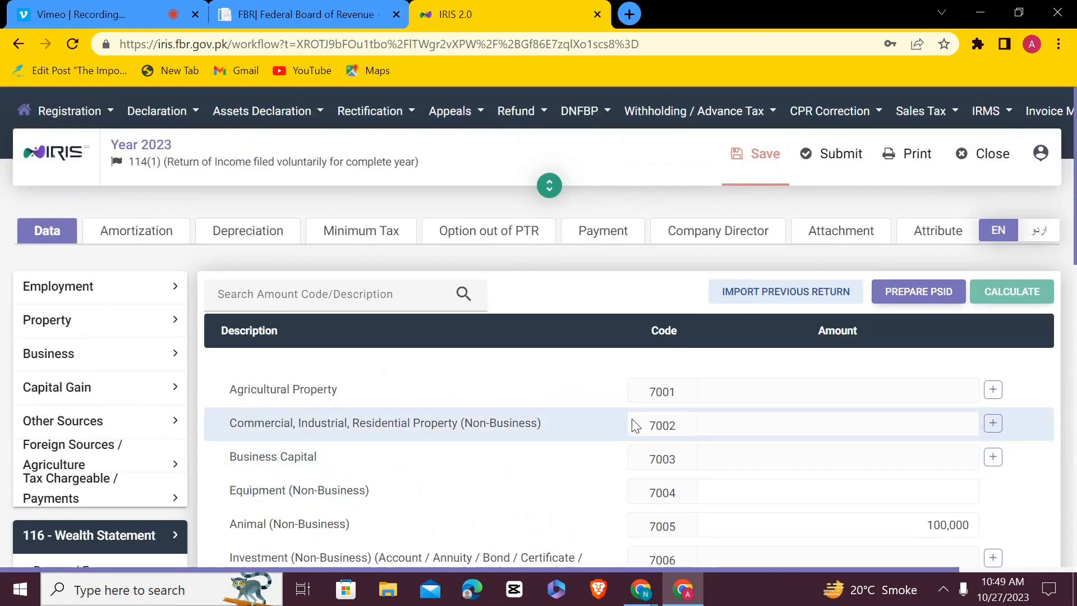
{"action": "left_click_drag", "start_coordinate": [1075, 207], "coordinate": [1074, 329]}
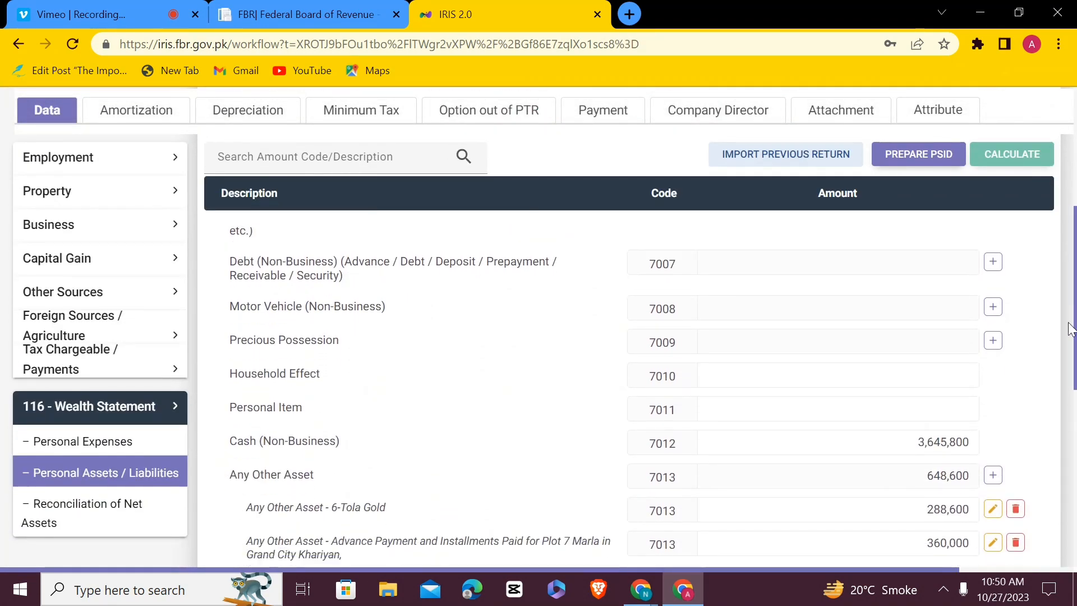
{"action": "left_click", "coordinate": [909, 444]}
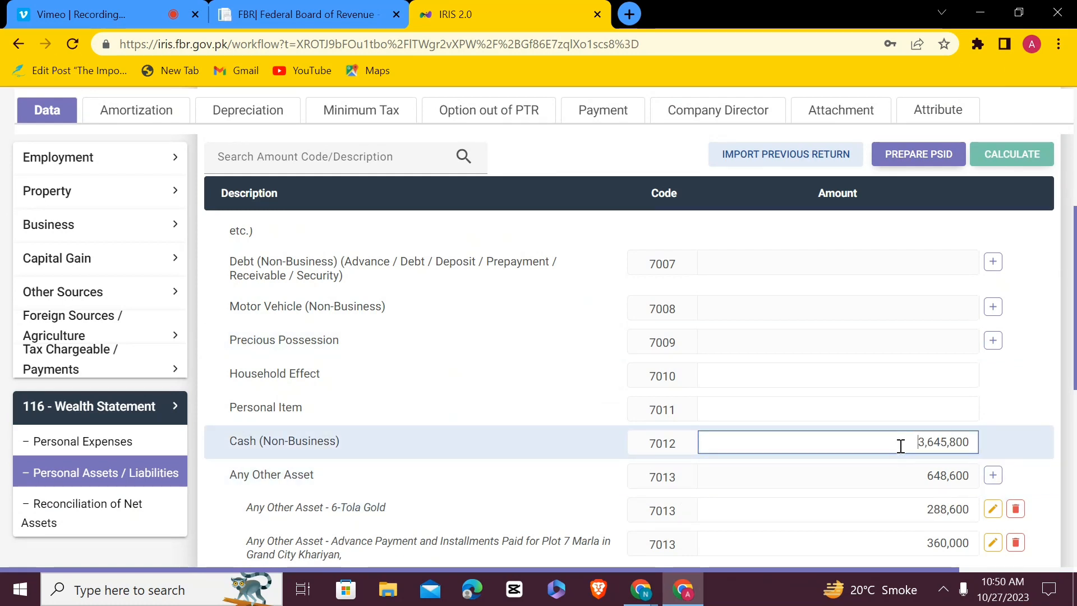
{"action": "key", "text": "Delete"}
{"action": "key", "text": "Delete"}
{"action": "key", "text": "Delete"}
{"action": "key", "text": "Delete"}
{"action": "key", "text": "Delete"}
{"action": "key", "text": "Delete"}
{"action": "key", "text": "Delete"}
{"action": "key", "text": "Delete"}
{"action": "key", "text": "Delete"}
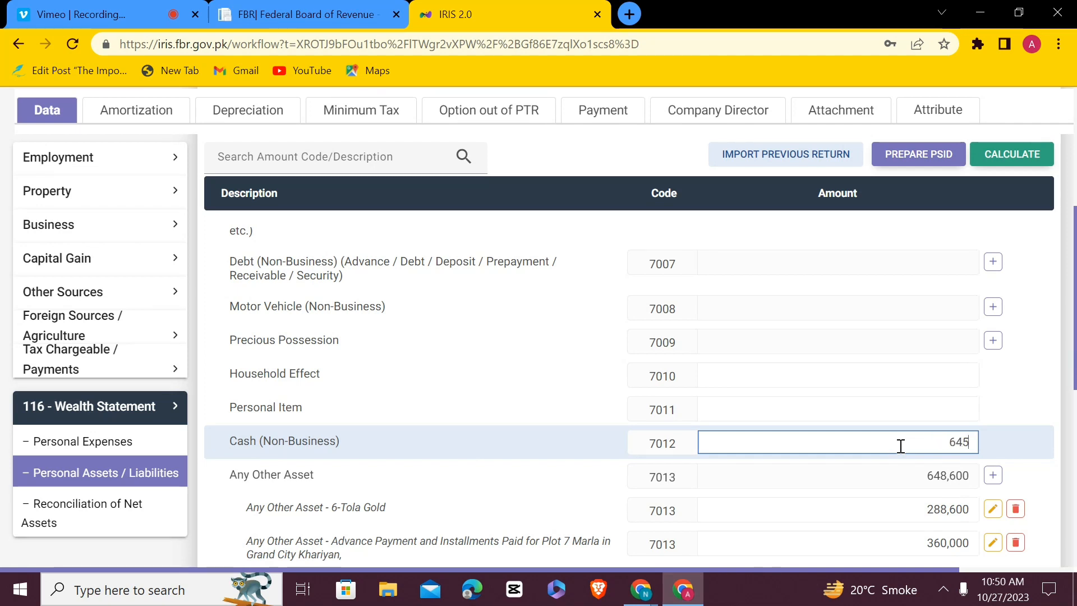
{"action": "type", "text": "0"}
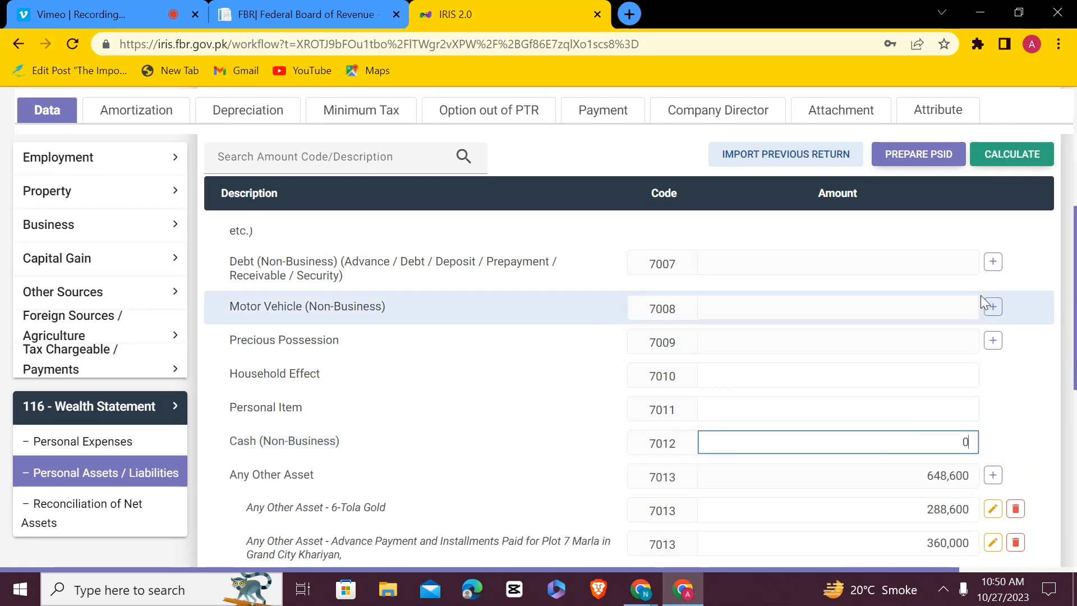
{"action": "left_click", "coordinate": [993, 157]}
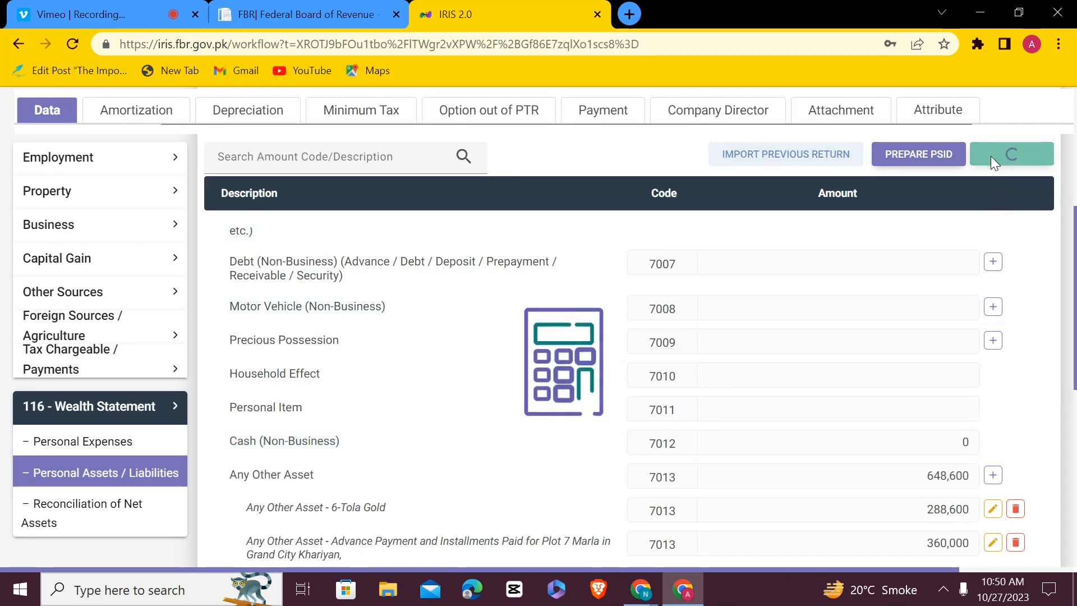
{"action": "left_click", "coordinate": [80, 507]}
{"action": "scroll", "coordinate": [824, 543], "scroll_direction": "down", "scroll_amount": 10}
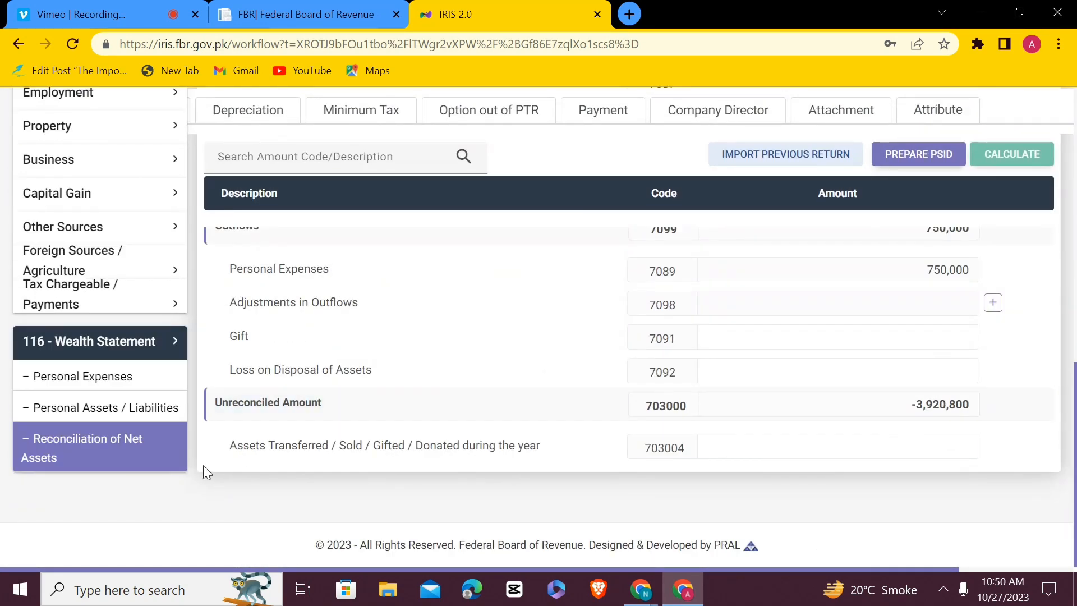
Set Cash (Non-Business), code 7012, to 3,920,000 in Personal Assets / Liabilities, calculate, and check the reconciliation's Unreconciled Amount
{"action": "left_click", "coordinate": [91, 414]}
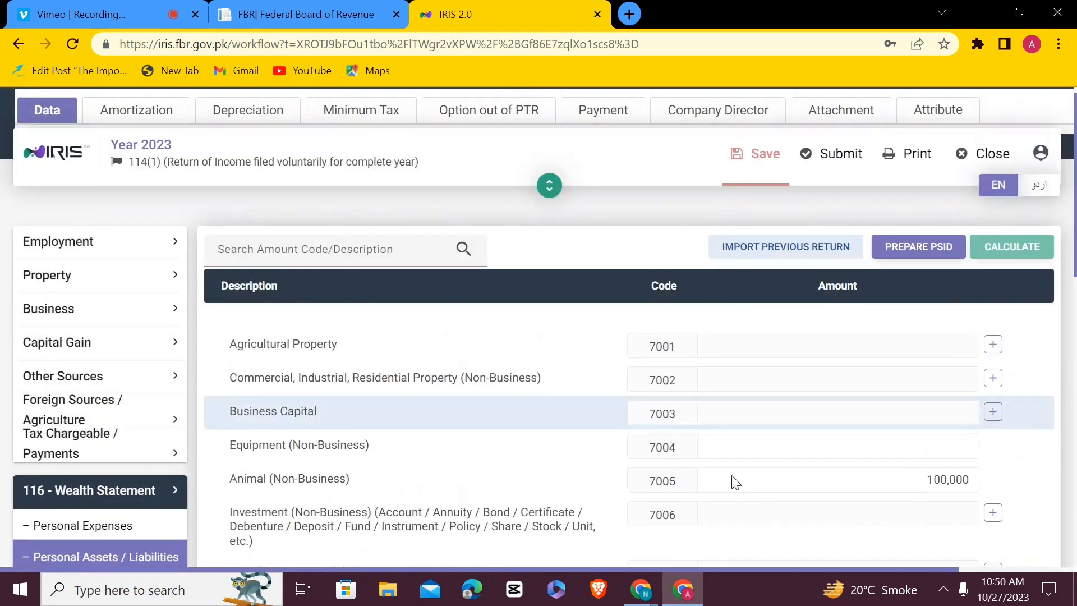
{"action": "scroll", "coordinate": [729, 485], "scroll_direction": "down", "scroll_amount": 6}
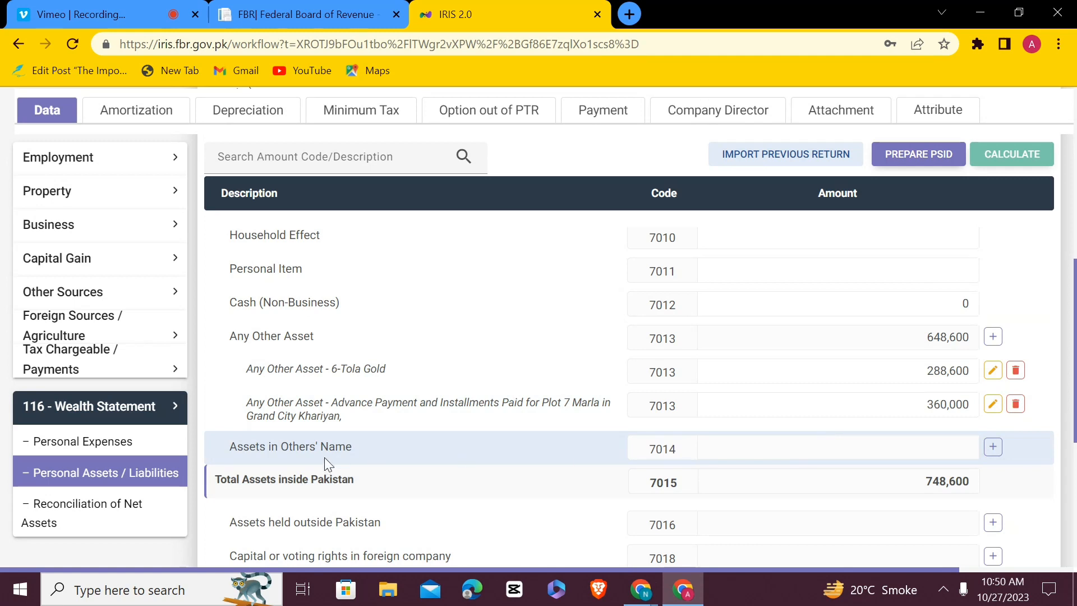
{"action": "left_click", "coordinate": [907, 303]}
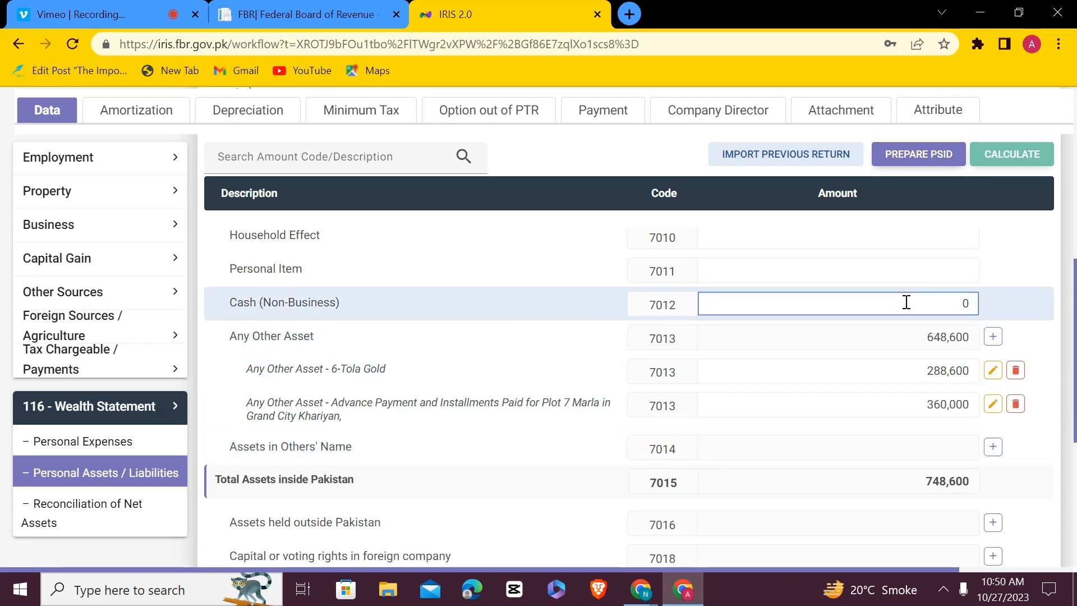
{"action": "type", "text": "3,9"}
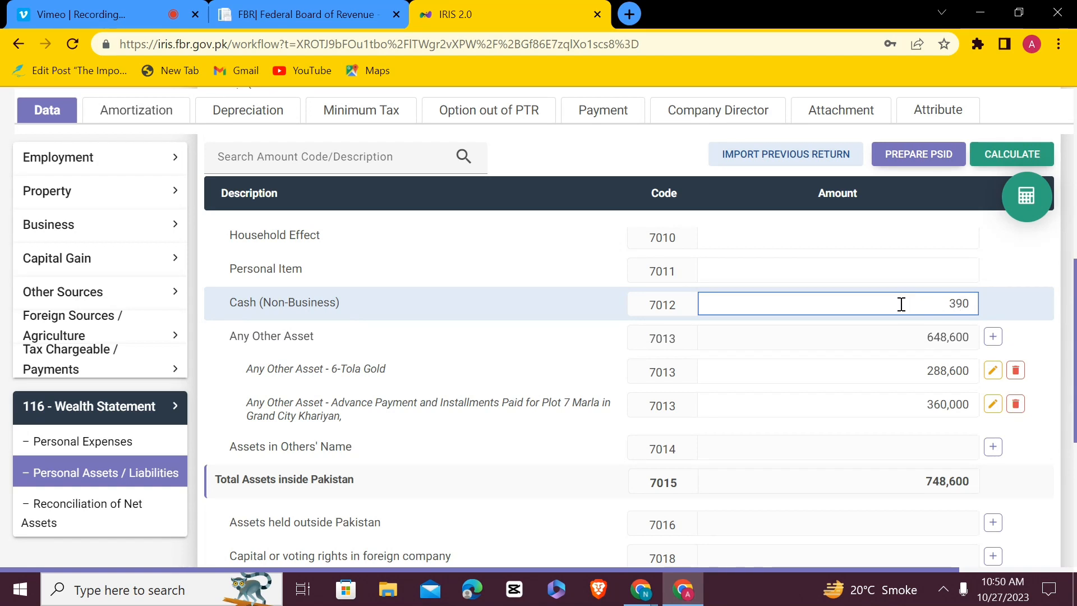
{"action": "type", "text": "20,00"}
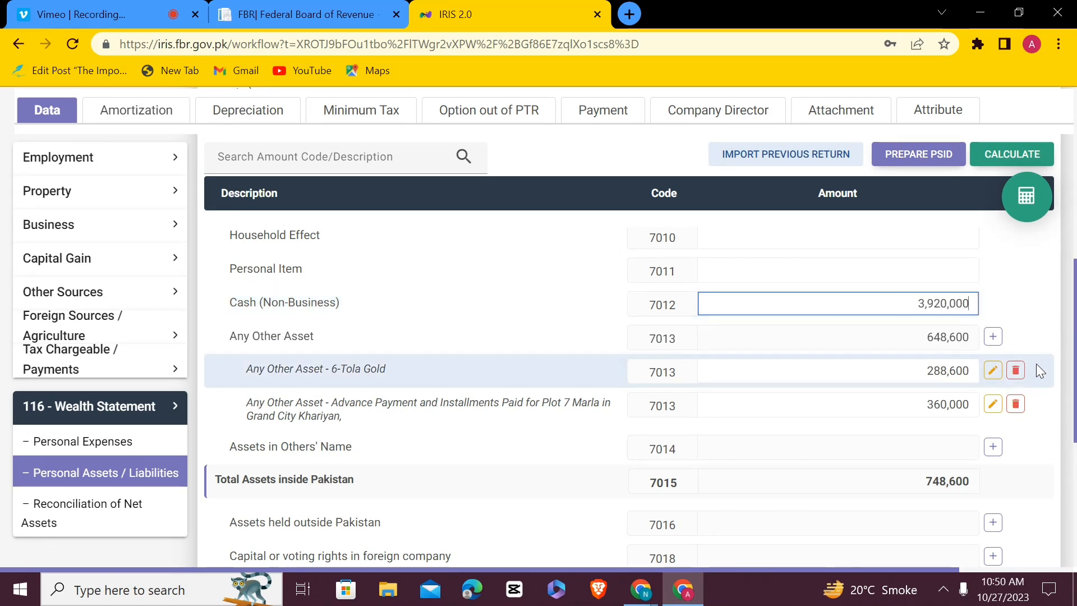
{"action": "left_click", "coordinate": [1022, 205]}
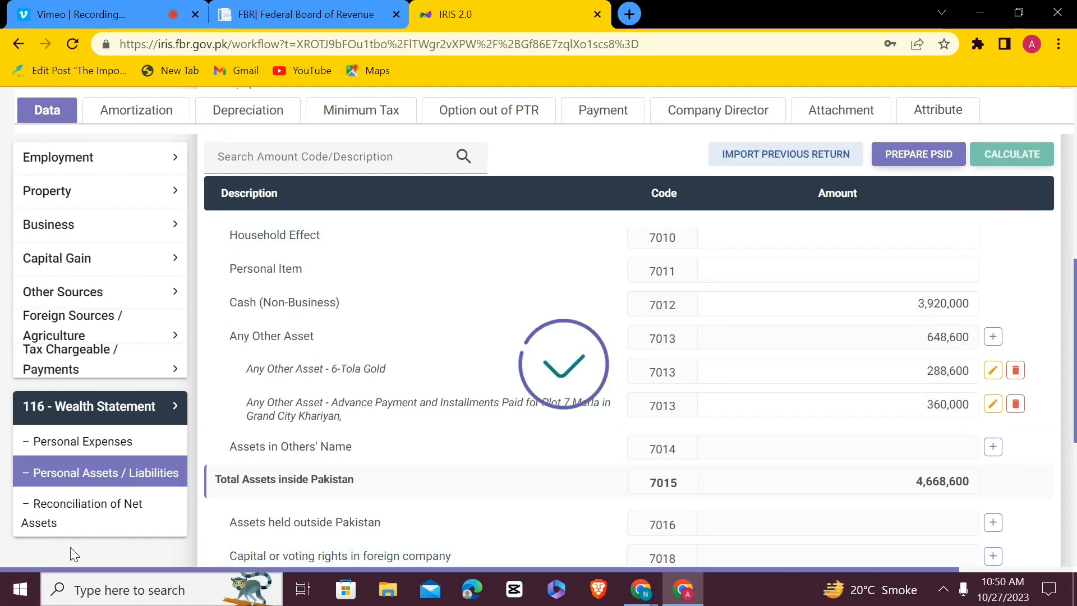
{"action": "left_click", "coordinate": [107, 510]}
{"action": "scroll", "coordinate": [555, 530], "scroll_direction": "up", "scroll_amount": 10}
{"action": "scroll", "coordinate": [554, 534], "scroll_direction": "down", "scroll_amount": 10}
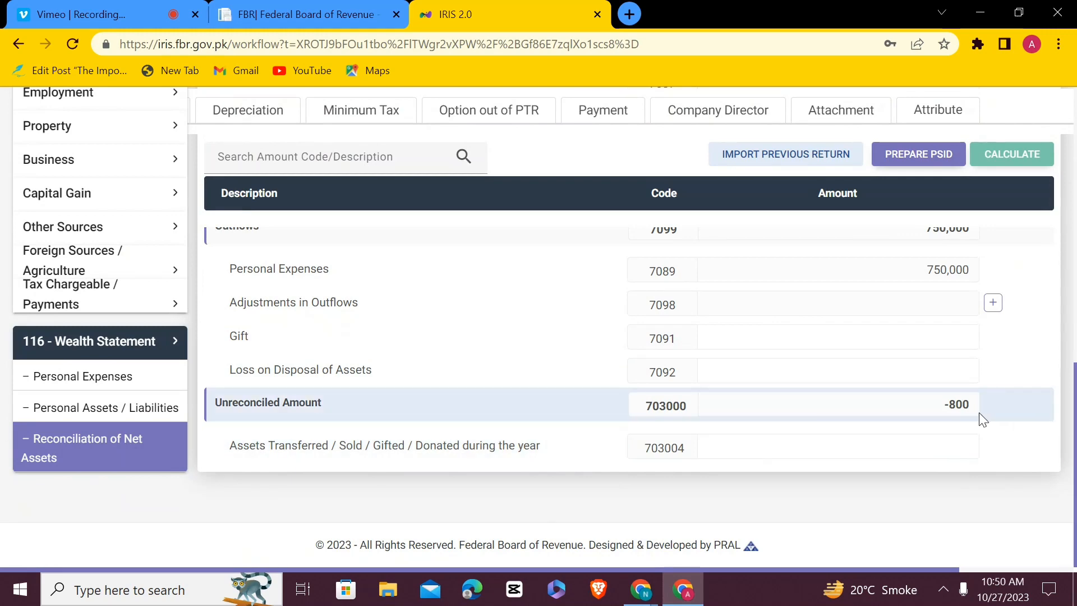
Correct Cash (Non-Business), code 7012, to 3,920,800, calculate, and check Net Assets and the Unreconciled Amount in the reconciliation
{"action": "left_click", "coordinate": [103, 412]}
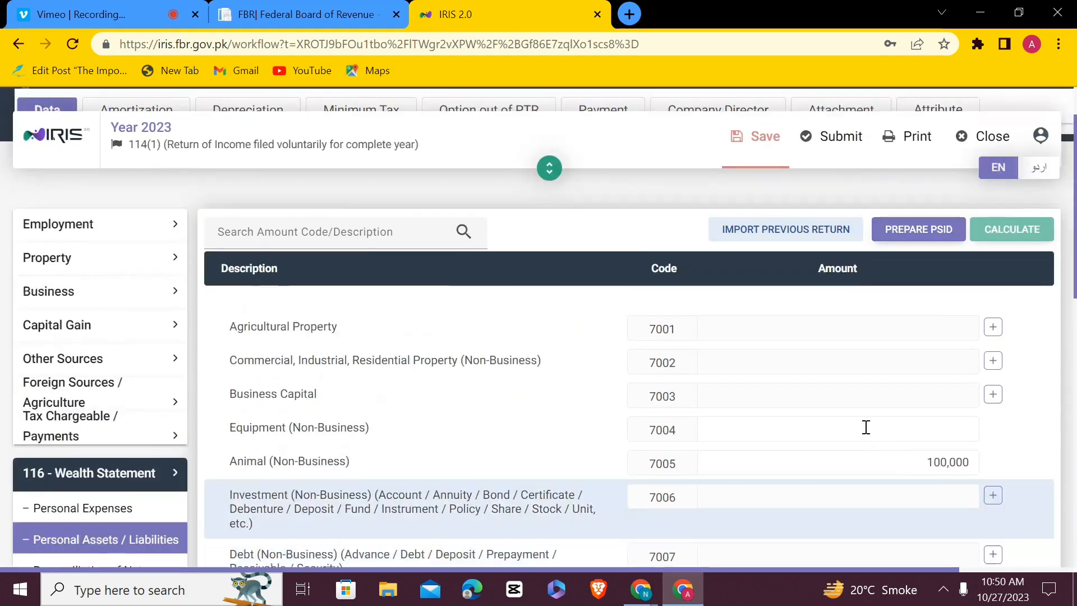
{"action": "scroll", "coordinate": [847, 512], "scroll_direction": "down", "scroll_amount": 5}
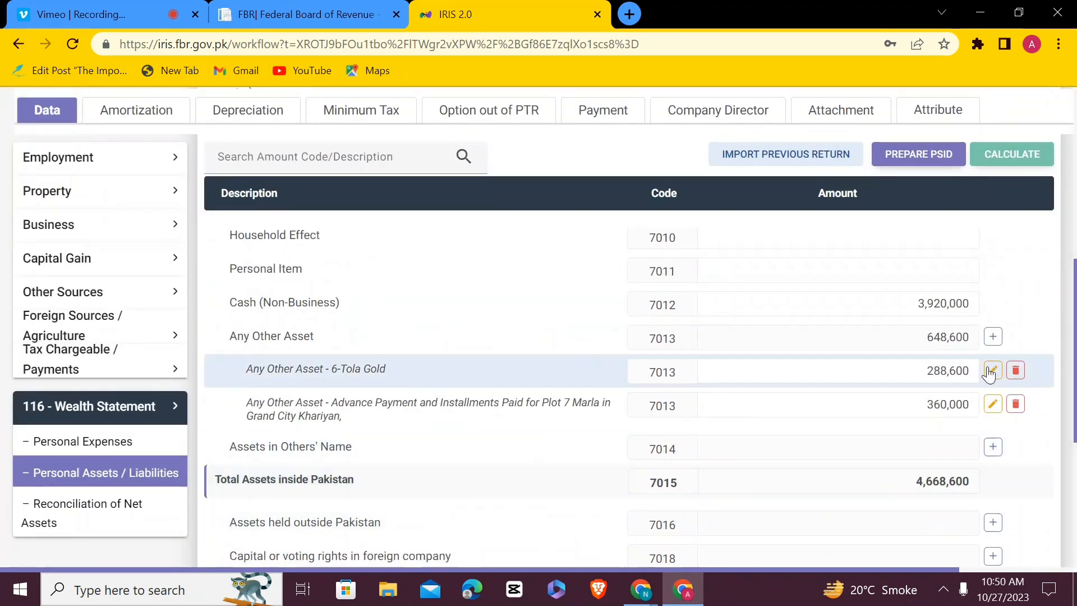
{"action": "left_click", "coordinate": [966, 301]}
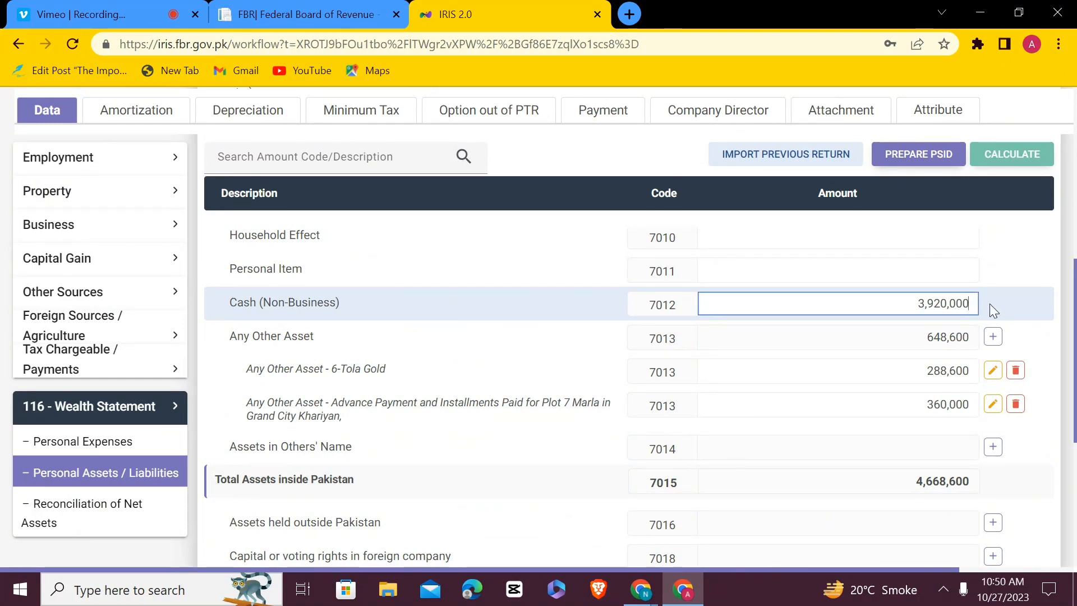
{"action": "key", "text": "BackSpace"}
{"action": "key", "text": "BackSpace"}
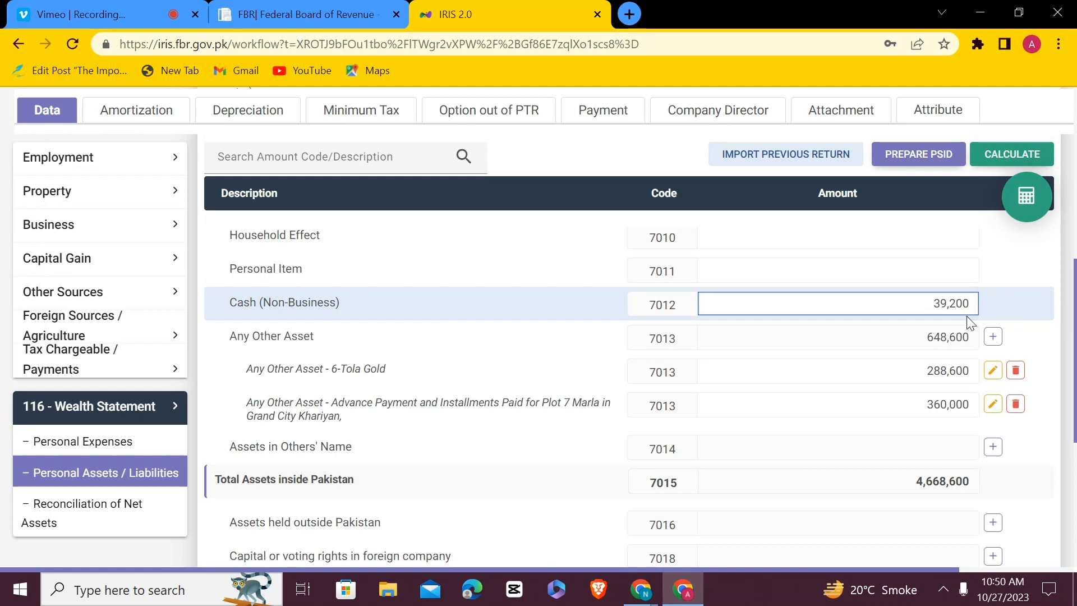
{"action": "key", "text": "BackSpace"}
{"action": "type", "text": "800"}
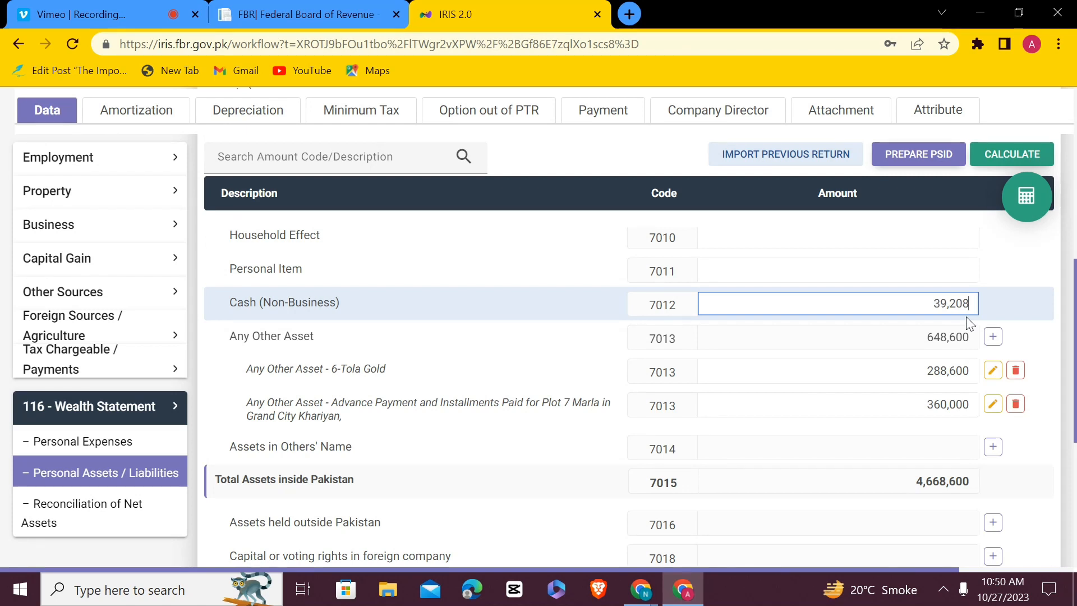
{"action": "left_click", "coordinate": [1027, 196]}
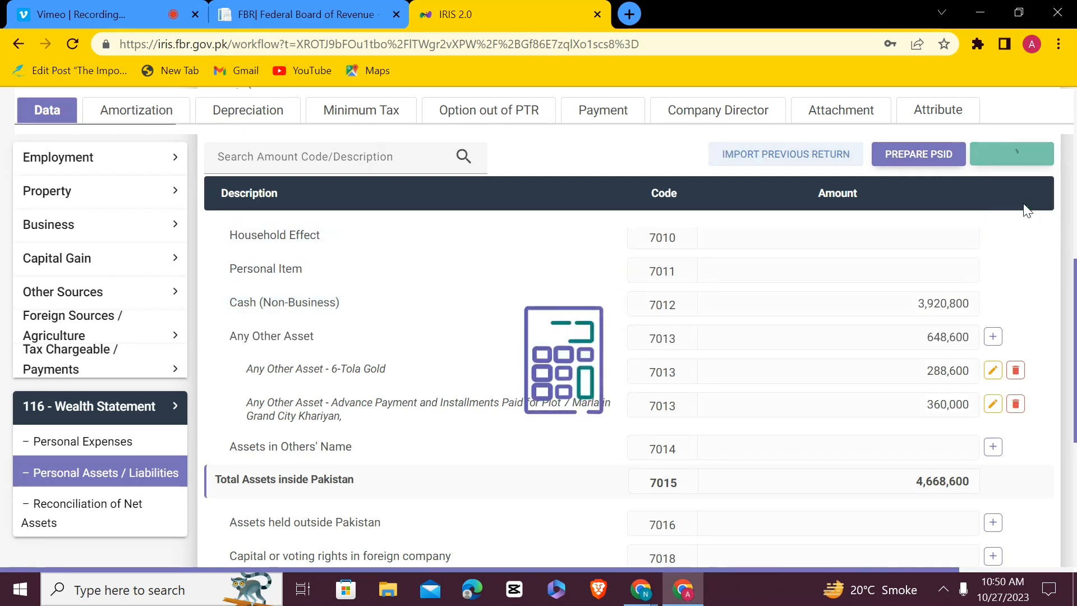
{"action": "left_click", "coordinate": [115, 514]}
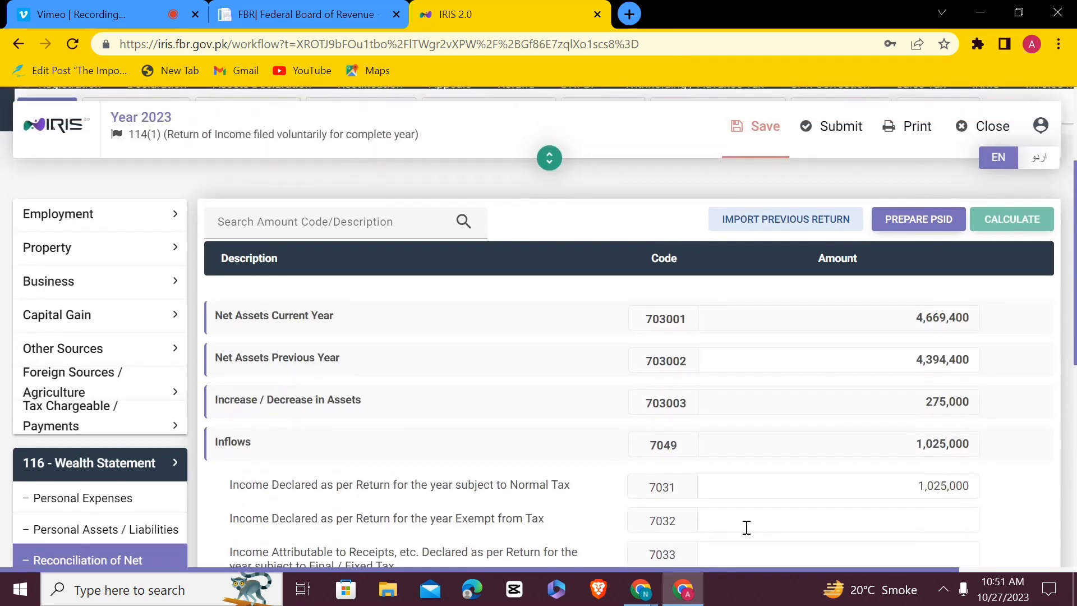
{"action": "scroll", "coordinate": [746, 525], "scroll_direction": "down", "scroll_amount": 5}
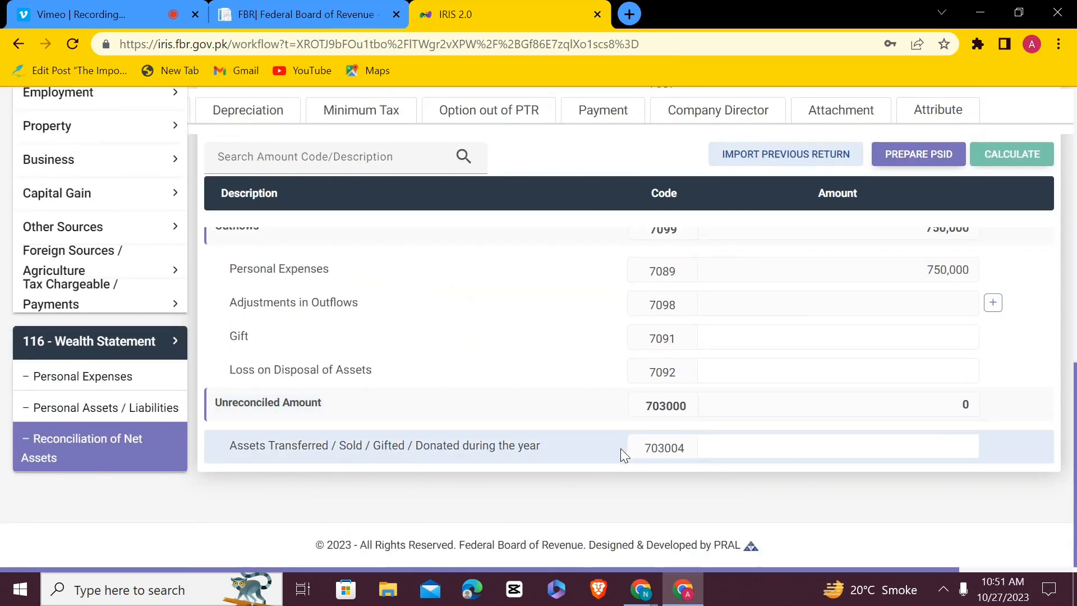
{"action": "scroll", "coordinate": [621, 448], "scroll_direction": "up", "scroll_amount": 10}
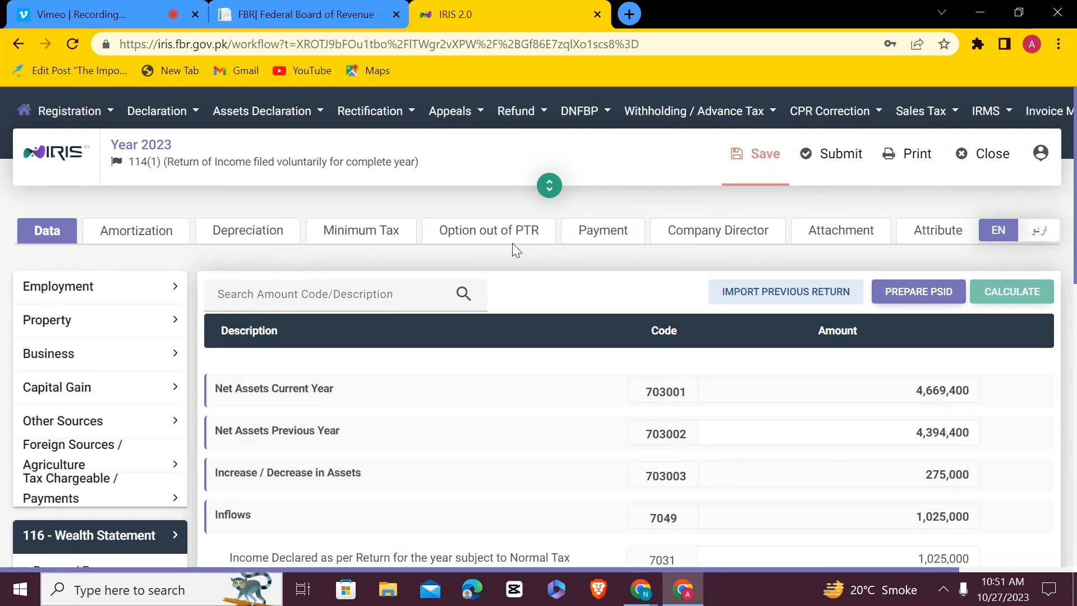
Check the return's unclaimed payments, claimed payments and payment summary, and go back over the reconciliation data
{"action": "left_click", "coordinate": [605, 237]}
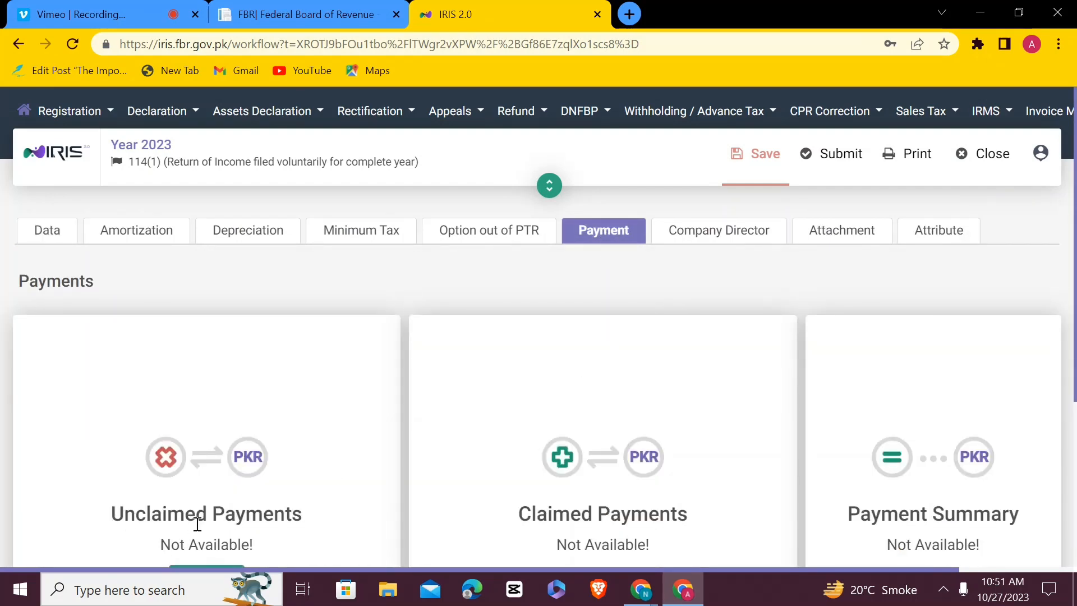
{"action": "scroll", "coordinate": [266, 481], "scroll_direction": "down", "scroll_amount": 3}
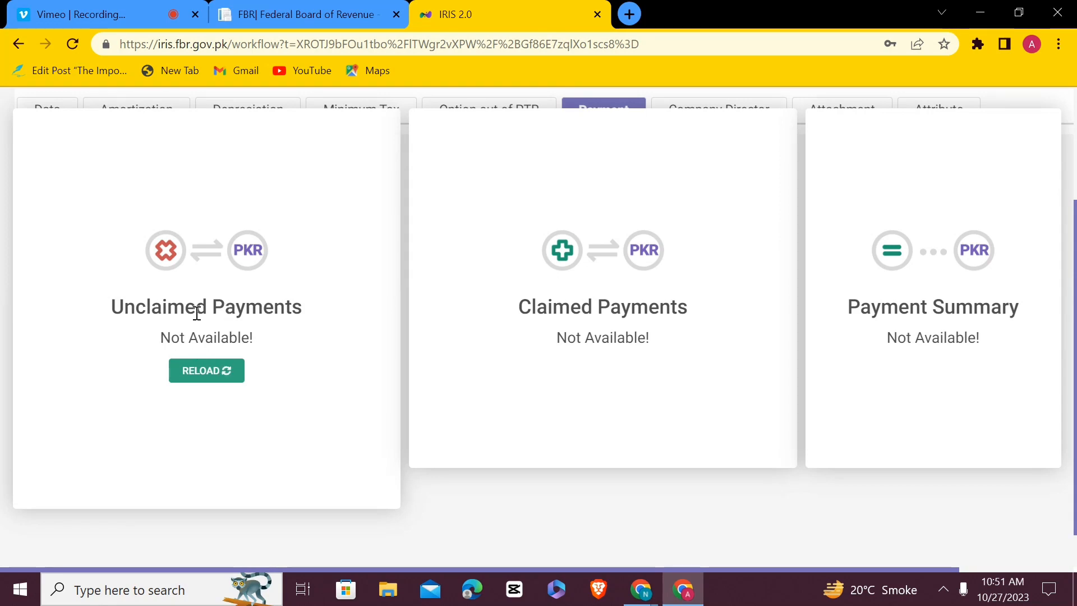
{"action": "scroll", "coordinate": [488, 363], "scroll_direction": "up", "scroll_amount": 3}
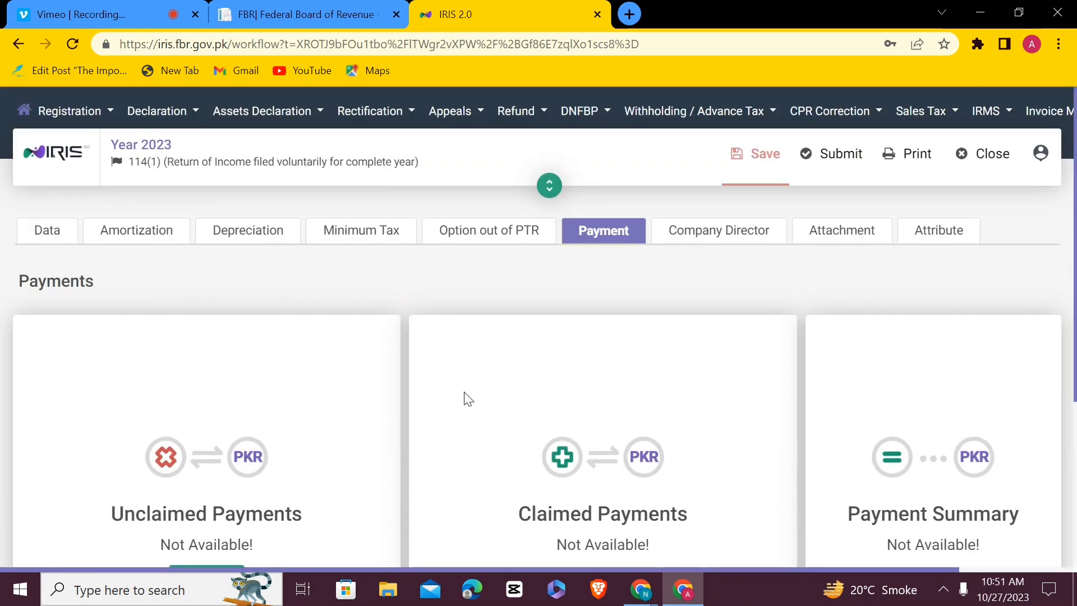
{"action": "left_click", "coordinate": [67, 237]}
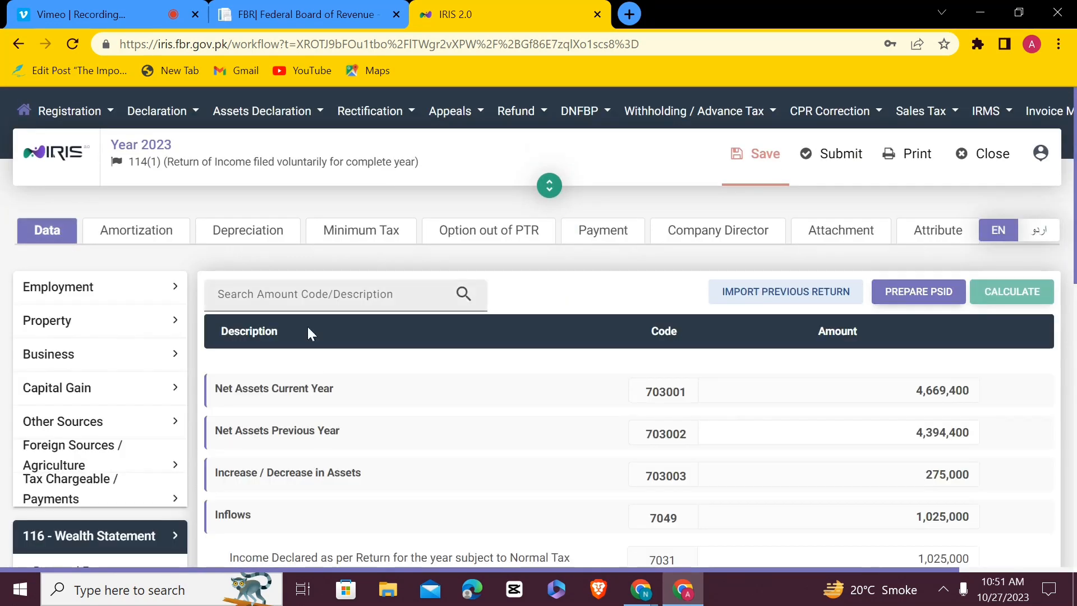
{"action": "scroll", "coordinate": [584, 460], "scroll_direction": "down", "scroll_amount": 5}
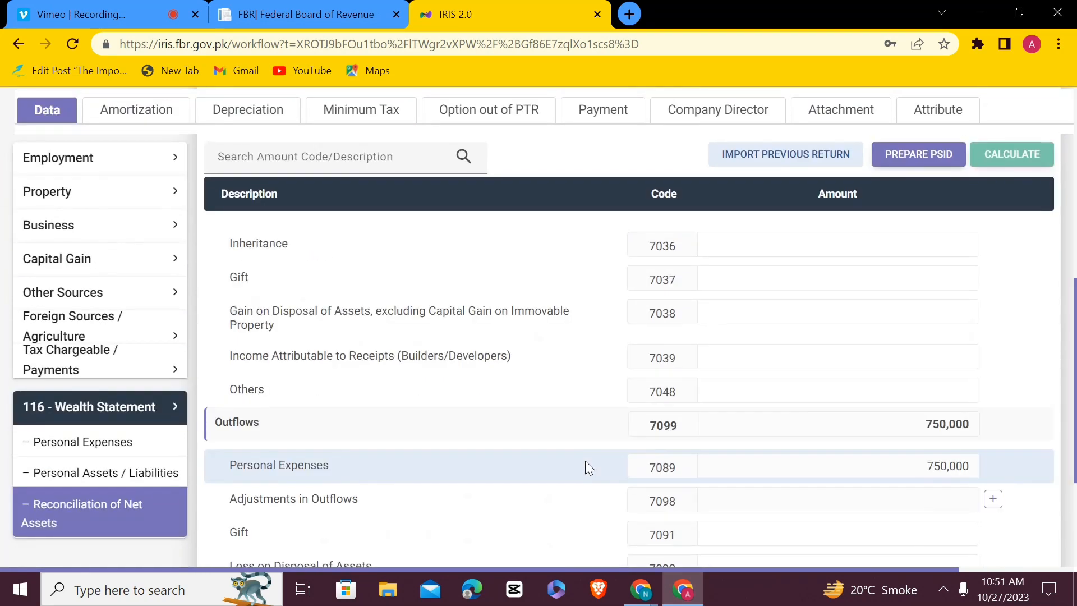
{"action": "scroll", "coordinate": [581, 460], "scroll_direction": "up", "scroll_amount": 5}
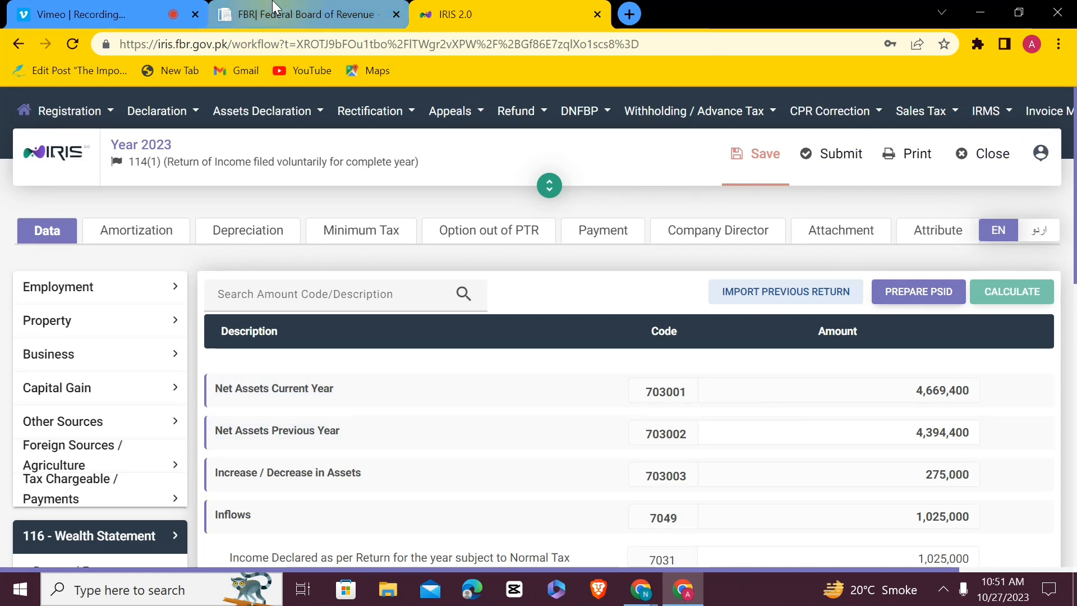
{"action": "left_click", "coordinate": [282, 17]}
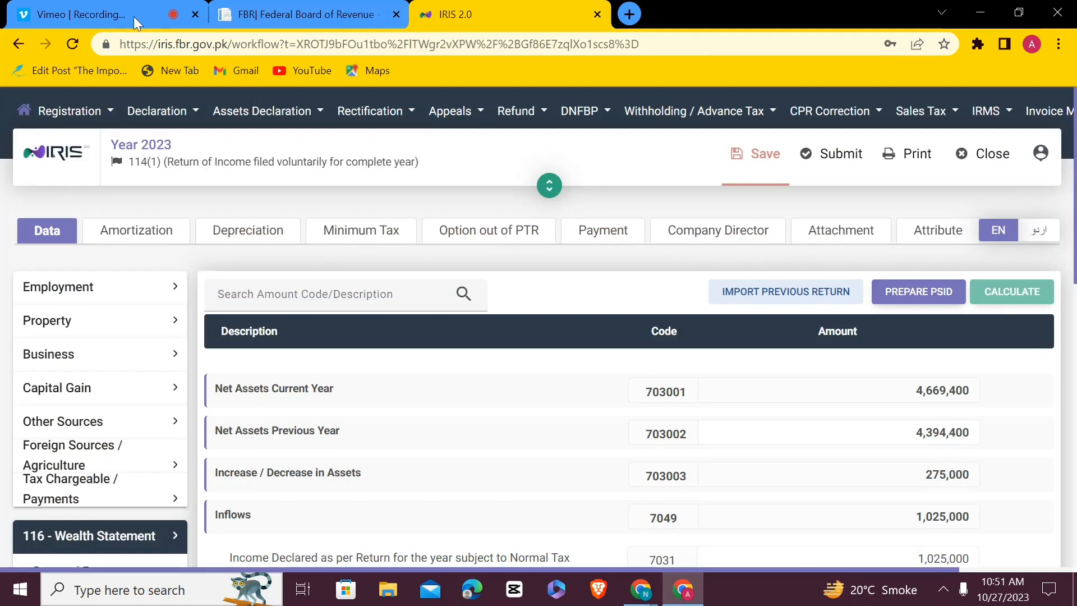
{"action": "left_click", "coordinate": [113, 10]}
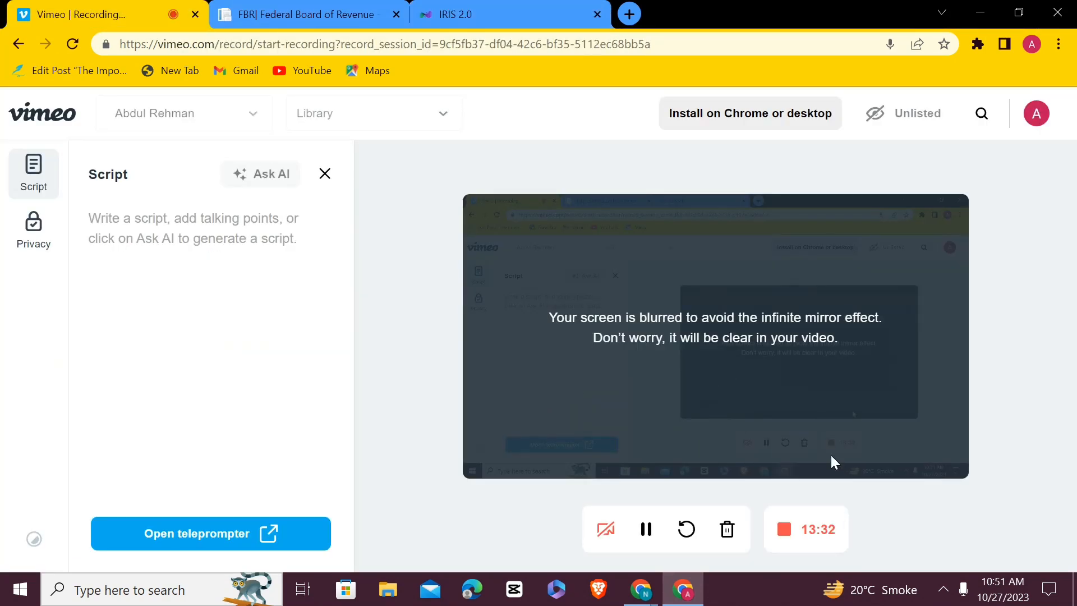